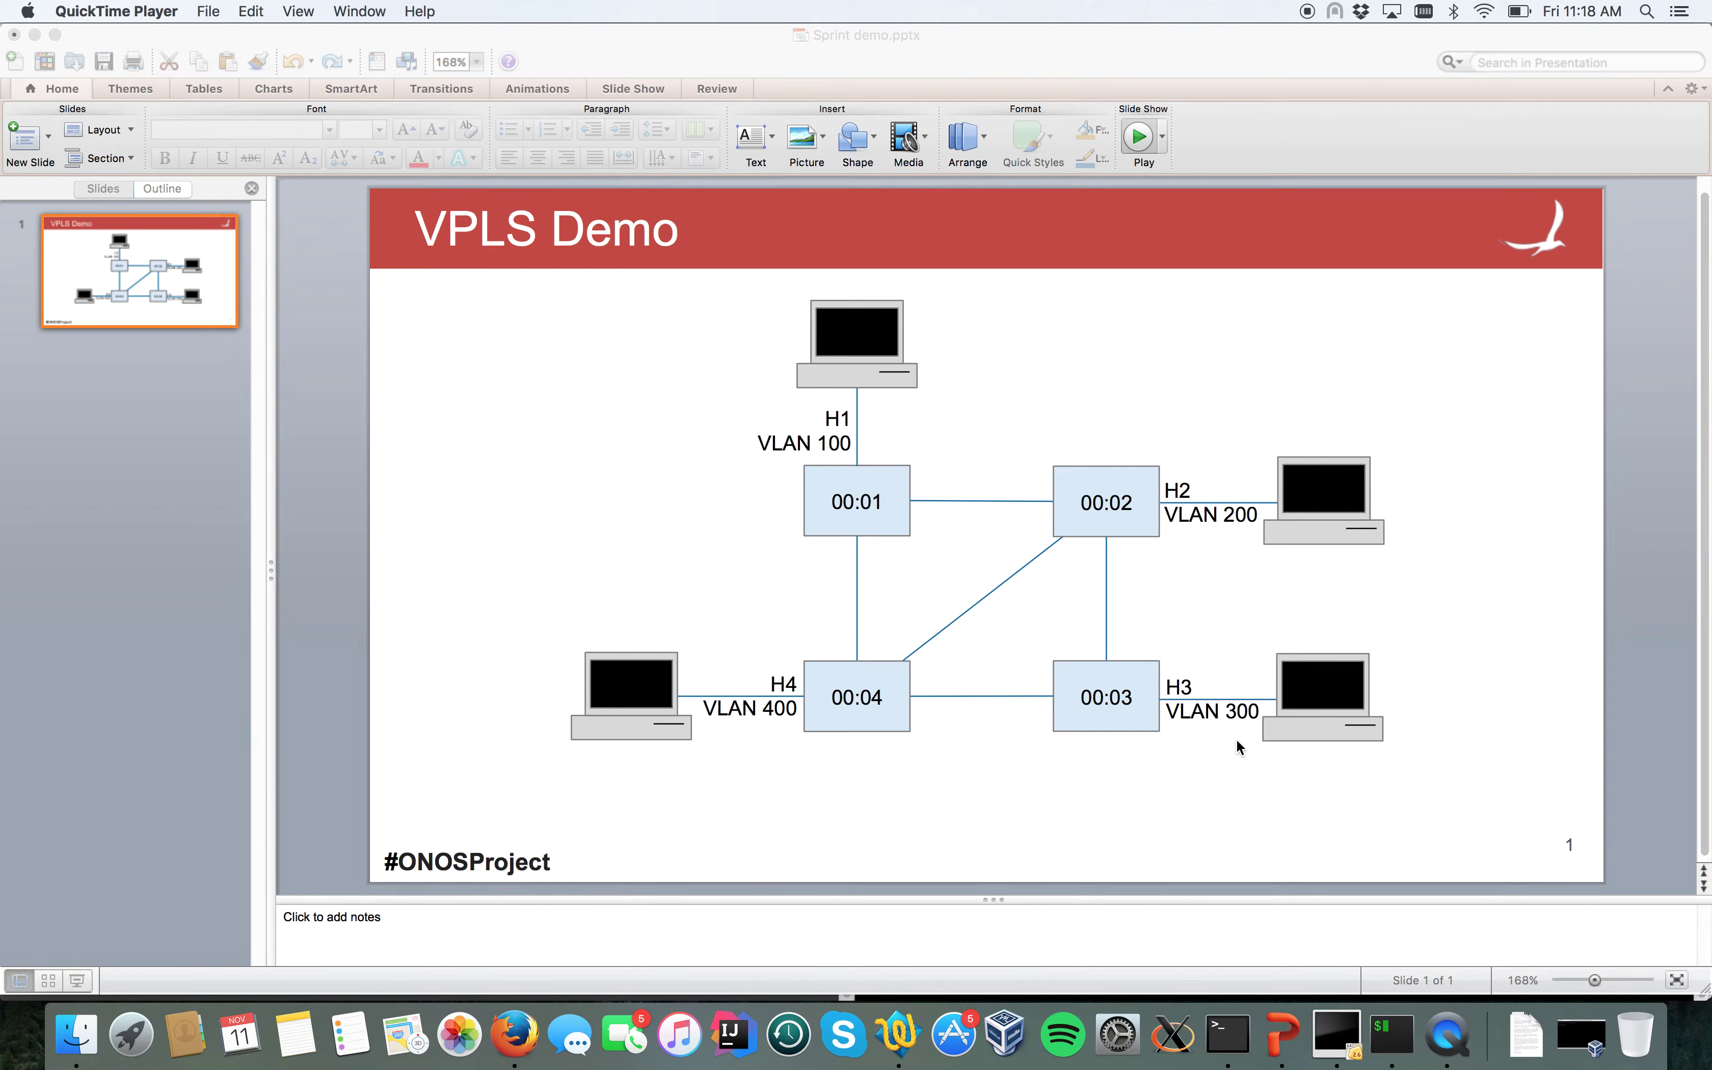
# Present the topology slide full-screen, then bring iTerm2 forward with the ONOS CLI pane active
pyautogui.click(1141, 138)
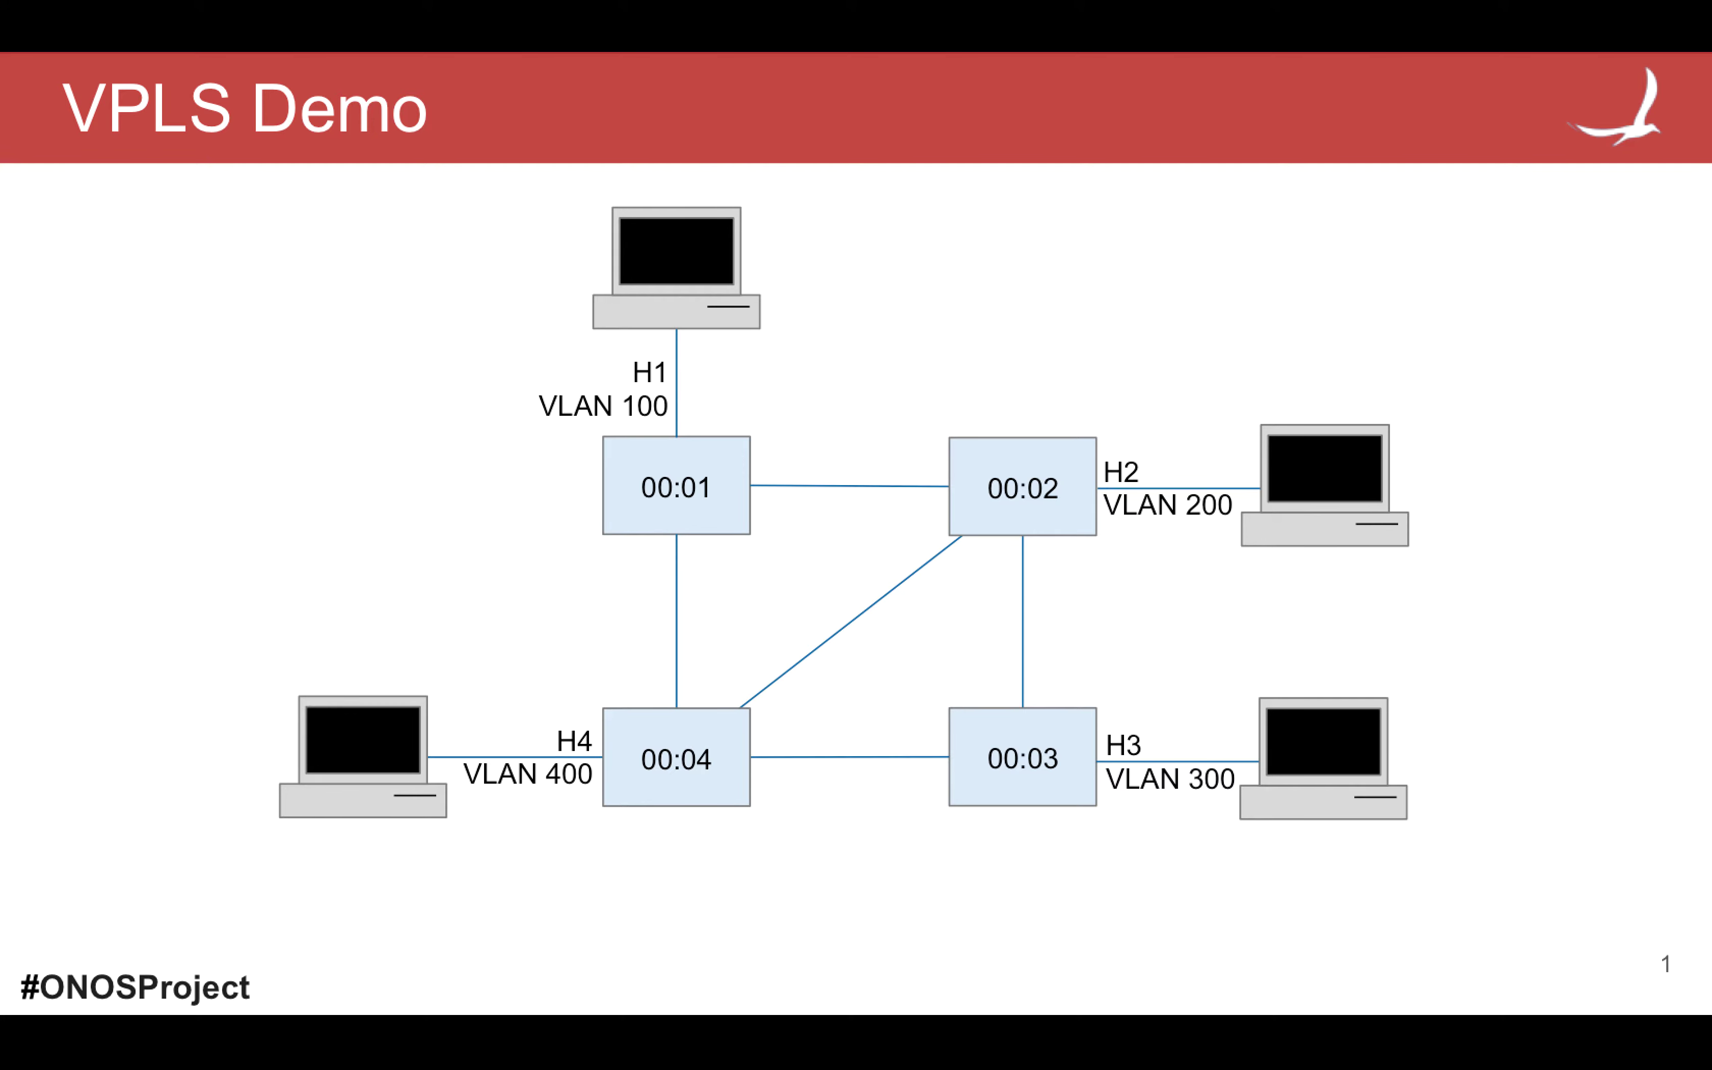
pyautogui.press('Escape')
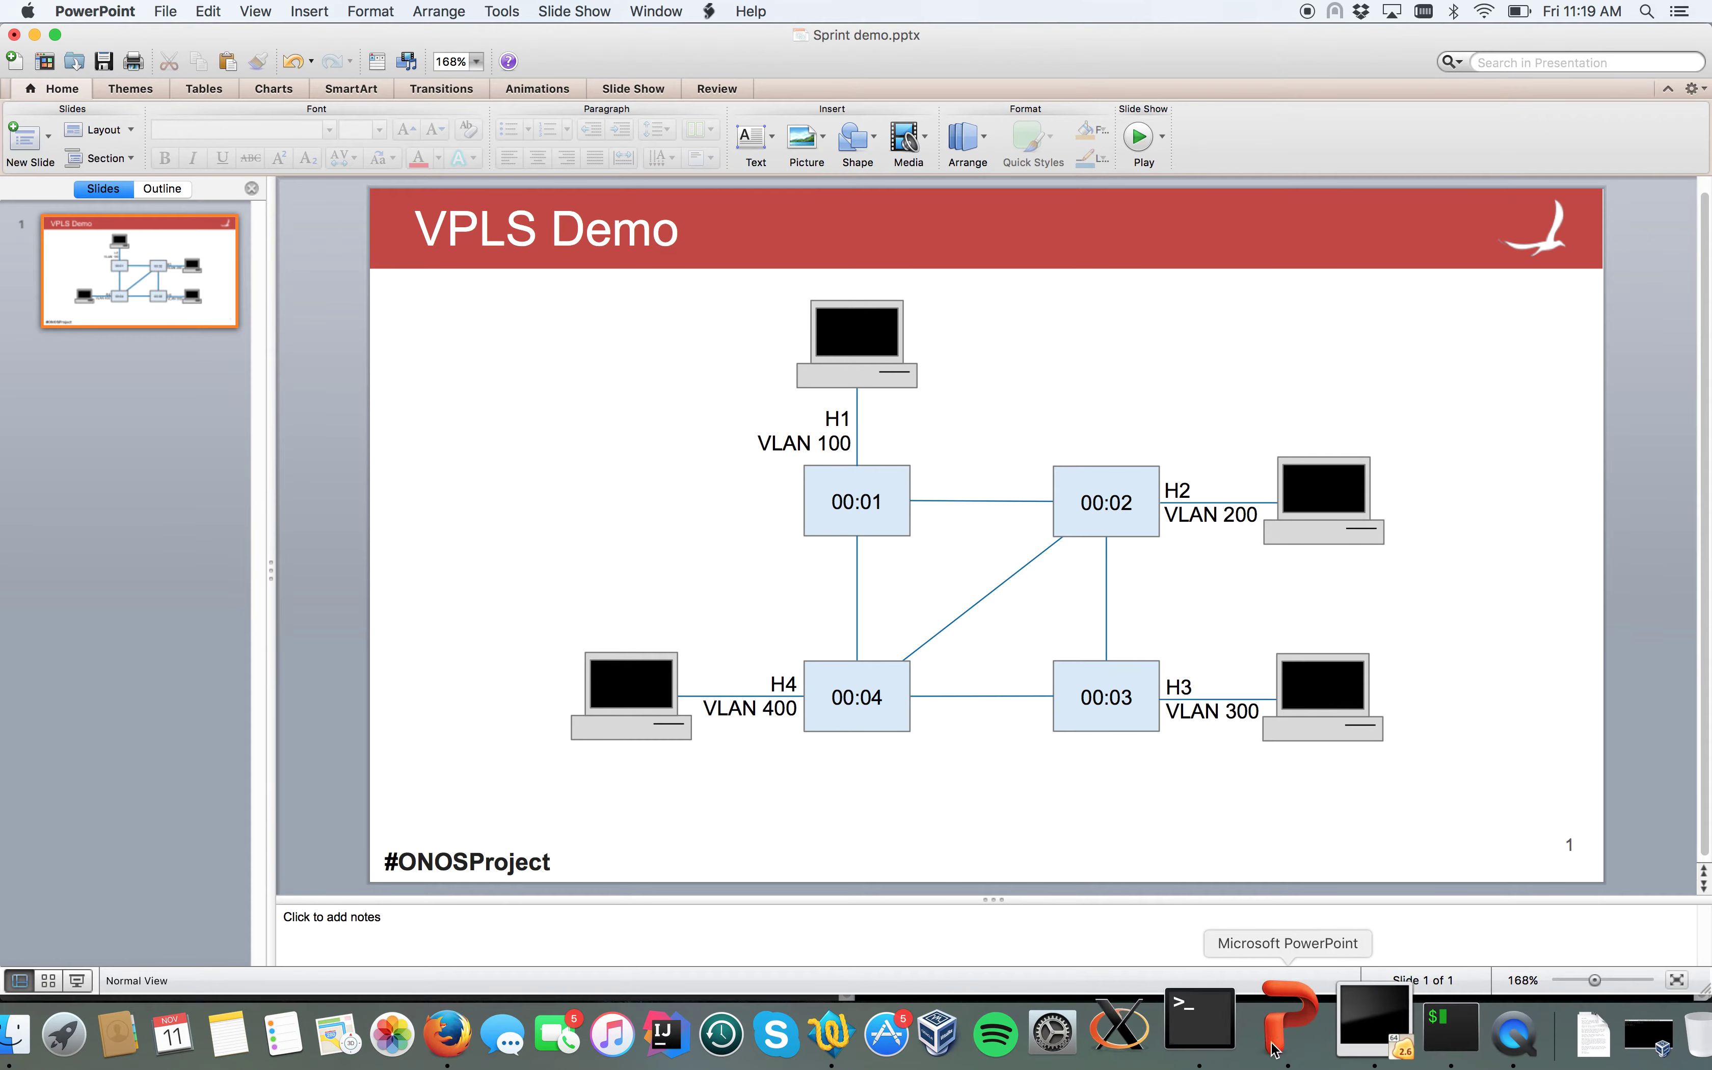
pyautogui.click(1237, 1039)
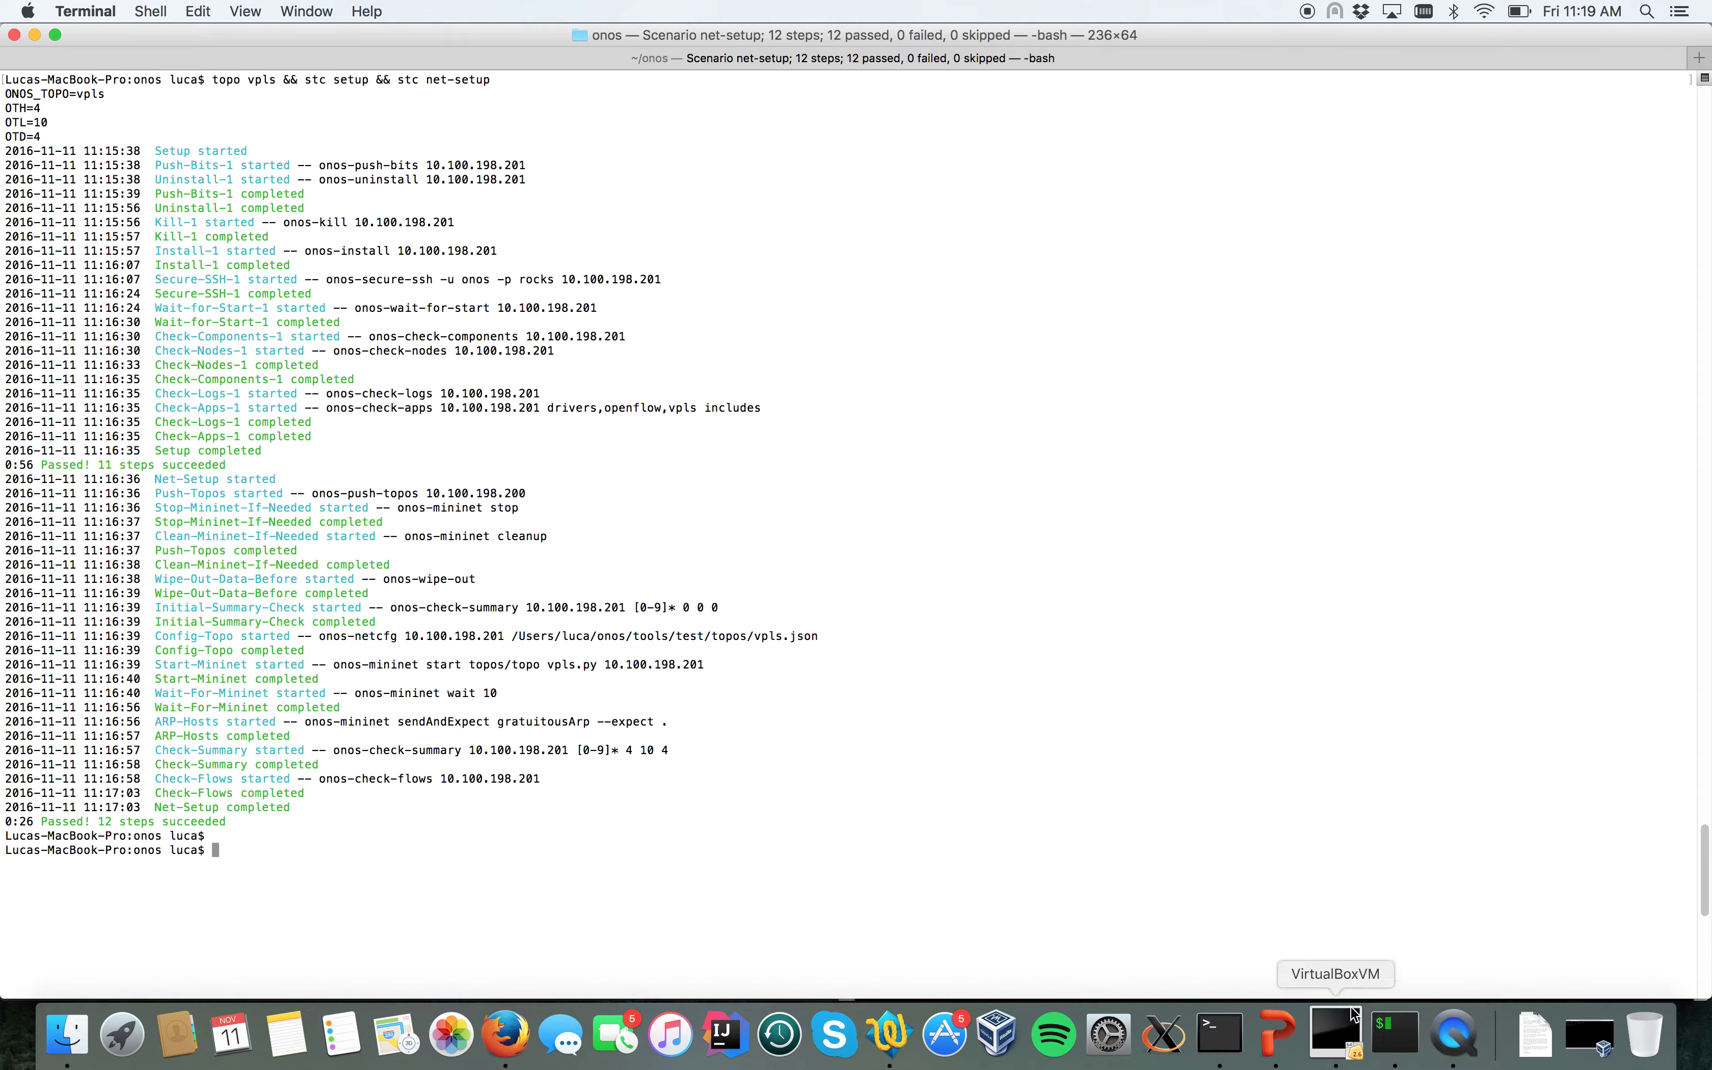
pyautogui.click(1380, 1046)
pyautogui.click(523, 503)
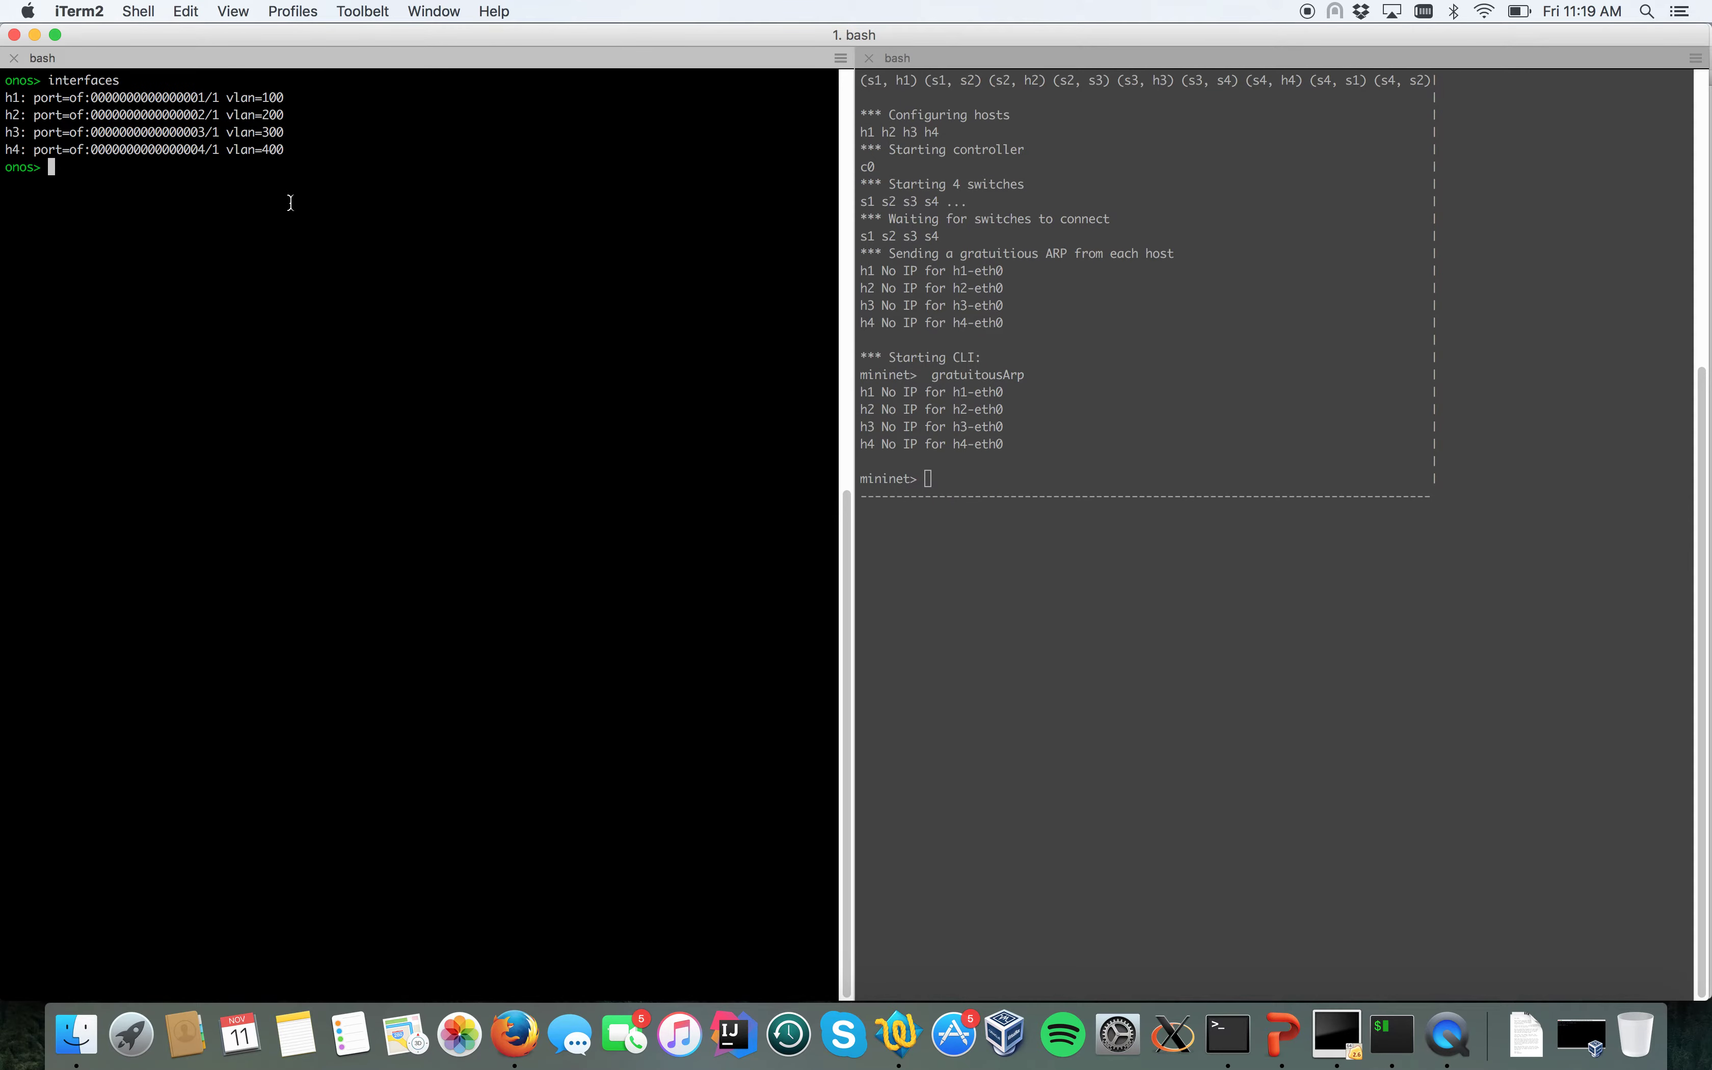
# Run summary in ONOS, highlighting the 12 flows count, then list hosts h1–h4 (10.0.0.1–10.0.0.4)
pyautogui.click(989, 386)
pyautogui.click(479, 352)
pyautogui.write('summary')
pyautogui.press('Return')
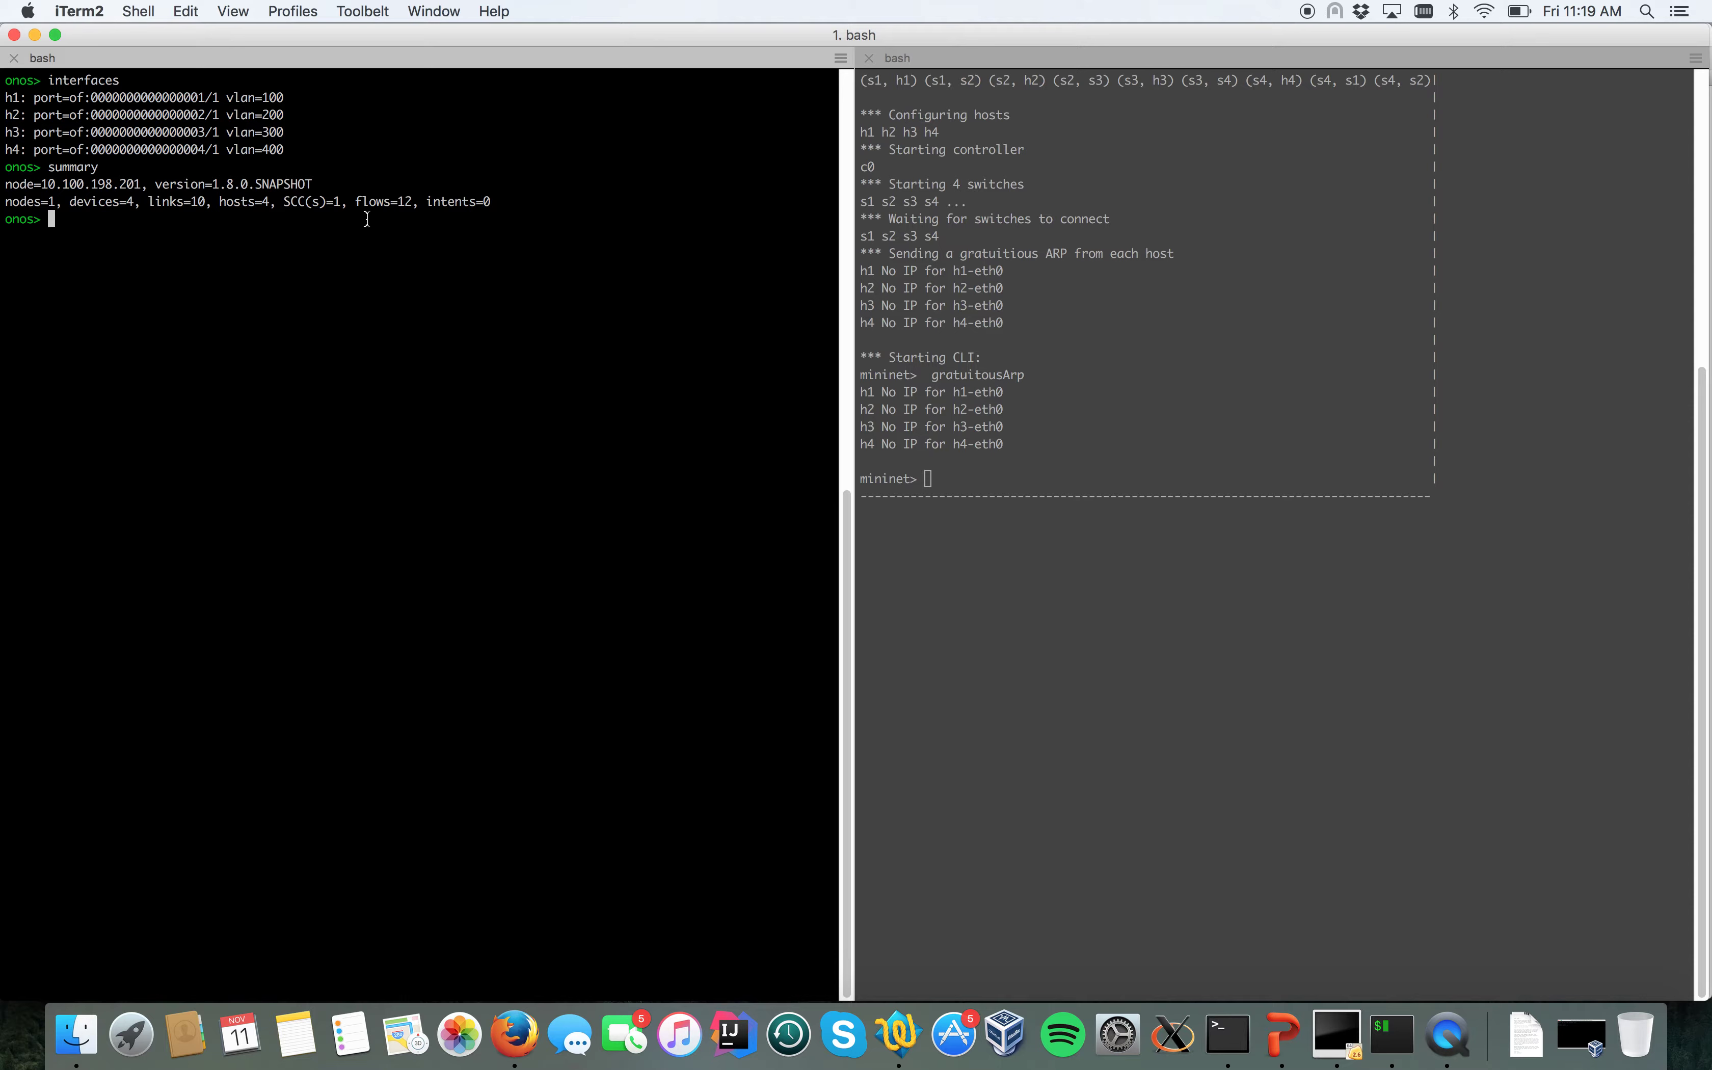
pyautogui.moveTo(354, 198); pyautogui.dragTo(403, 198)
pyautogui.click(408, 202)
pyautogui.write('hosts')
pyautogui.press('Return')
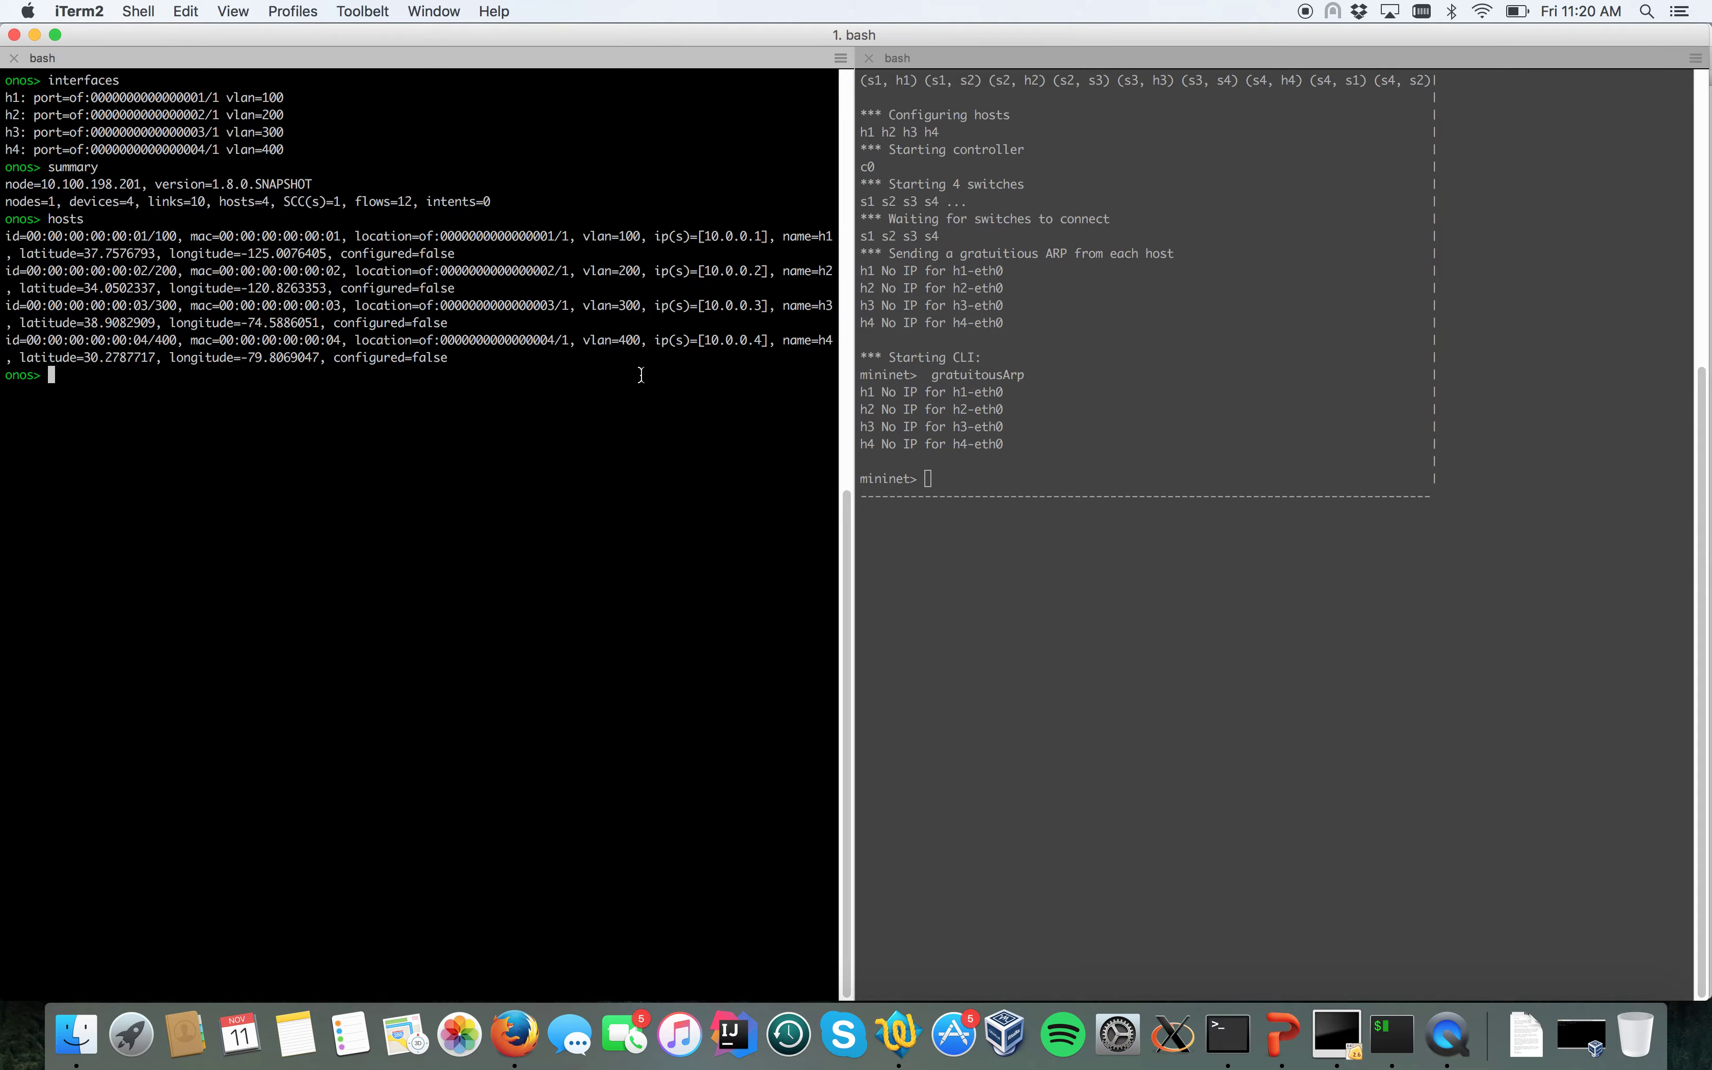
# Clear the ONOS pane and list the host interfaces with their VLANs
pyautogui.hotkey('ctrl', 'l')
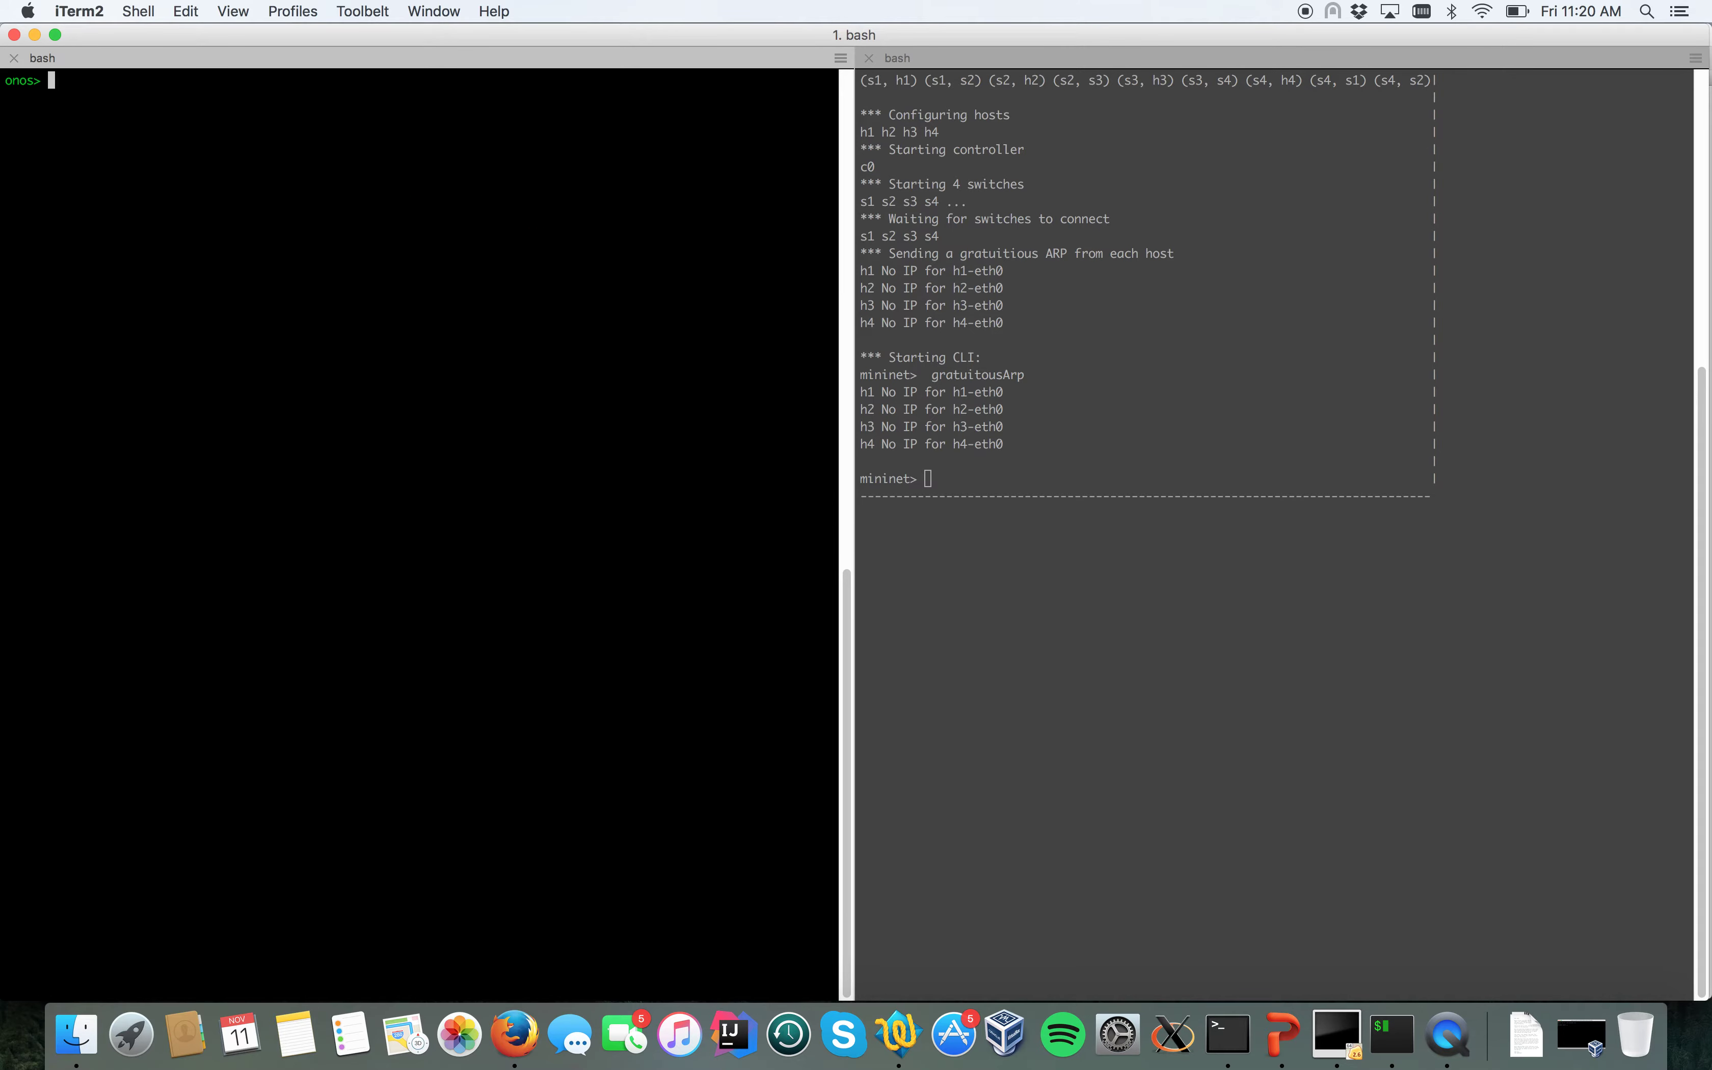
pyautogui.write('interfaces')
pyautogui.press('Return')
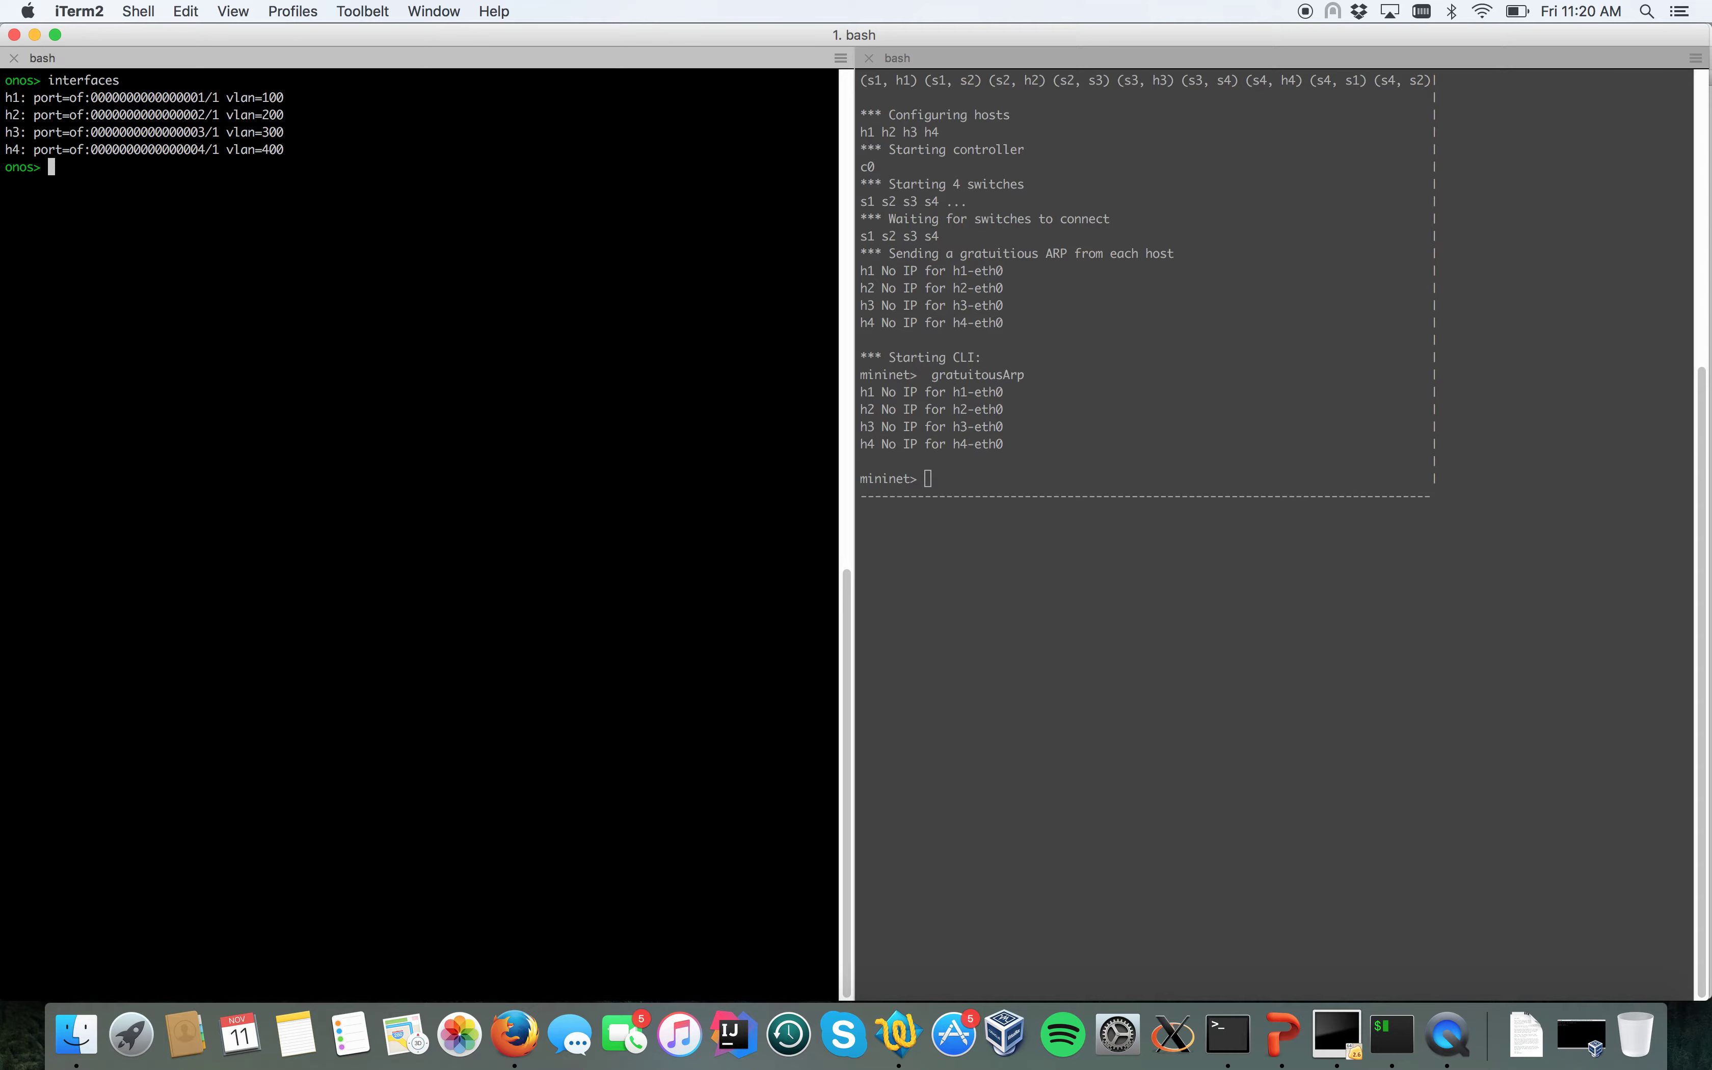
# Clear the Mininet pane and confirm with vpls-list and vpls-show that no VPLS exists yet
pyautogui.click(1199, 517)
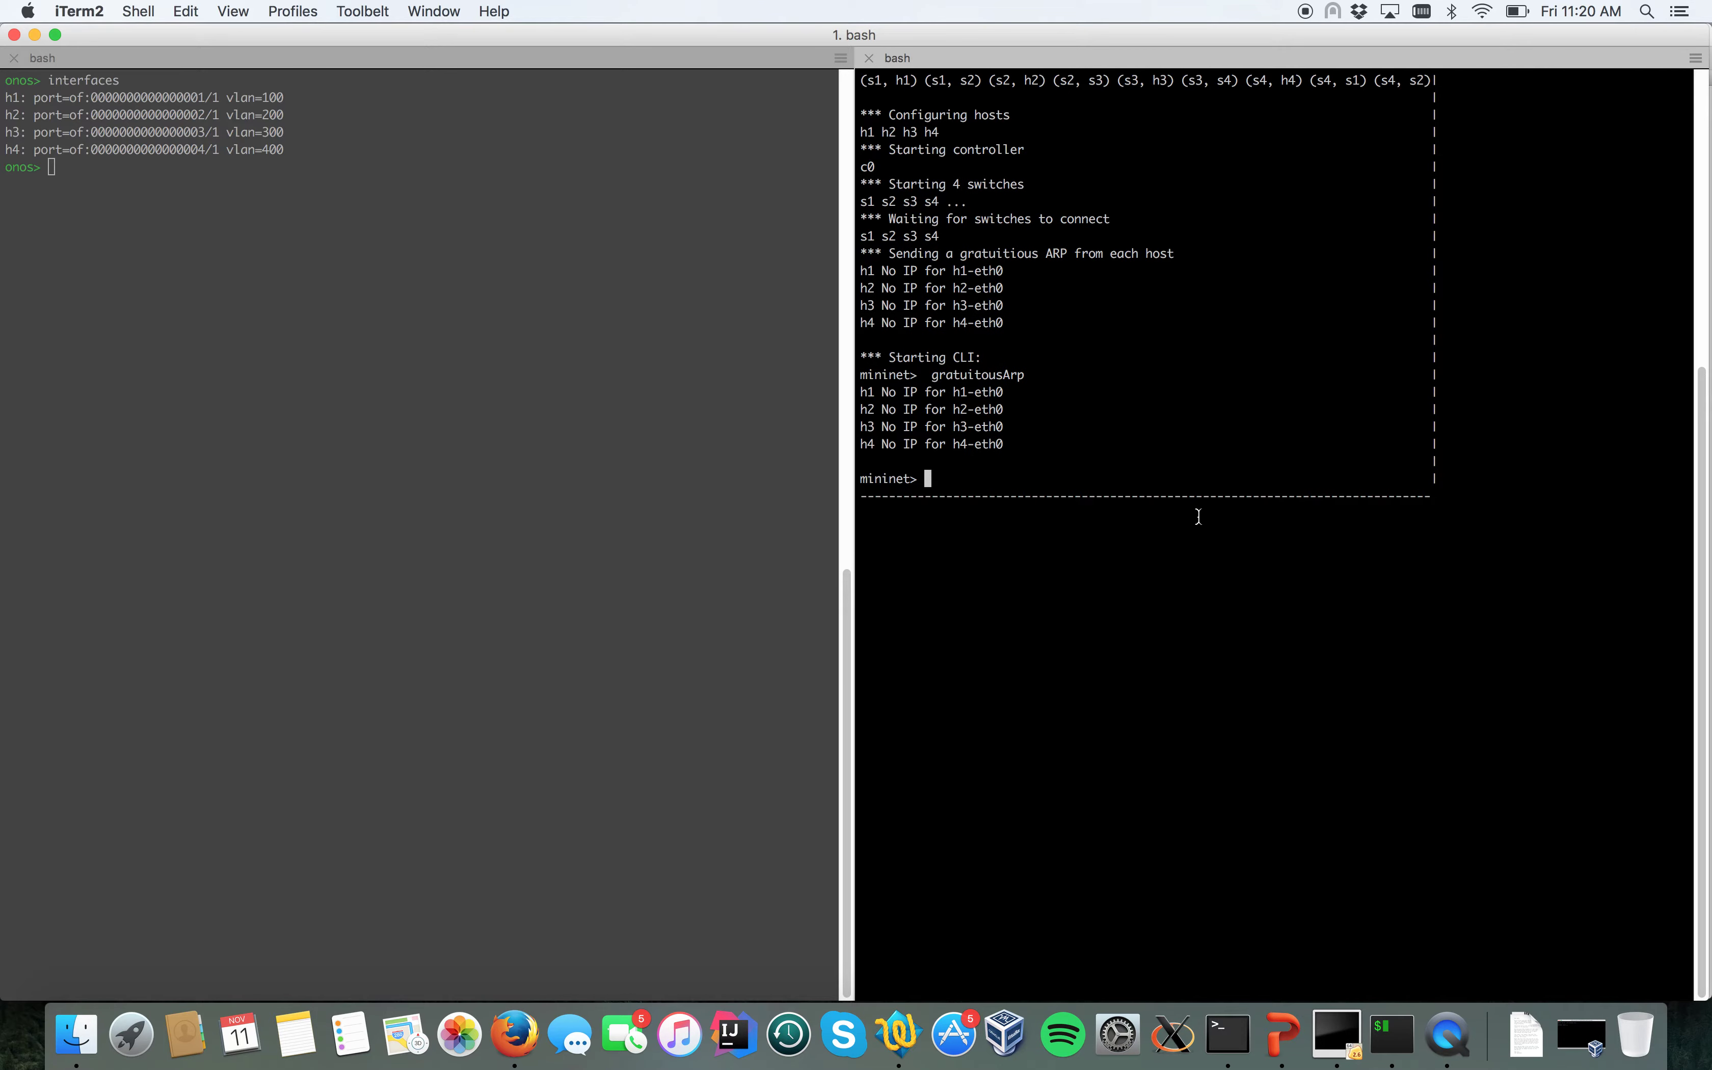
pyautogui.press('super+k')
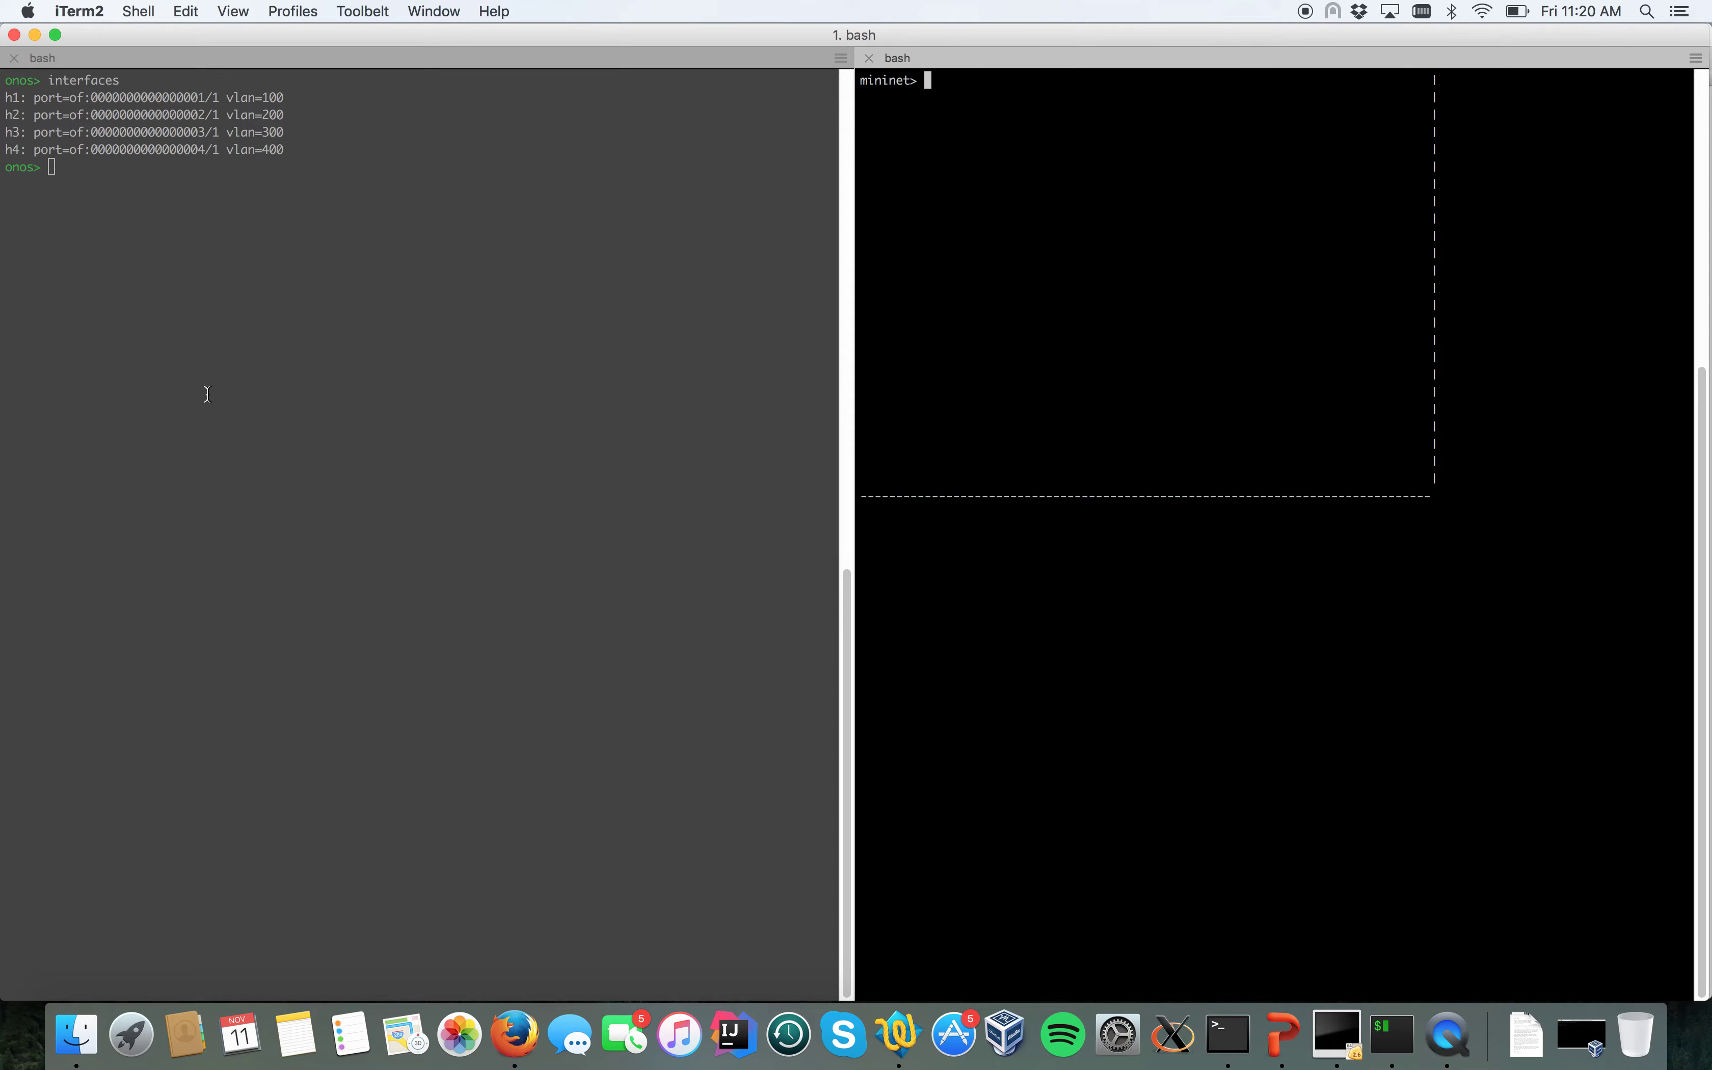
pyautogui.click(207, 394)
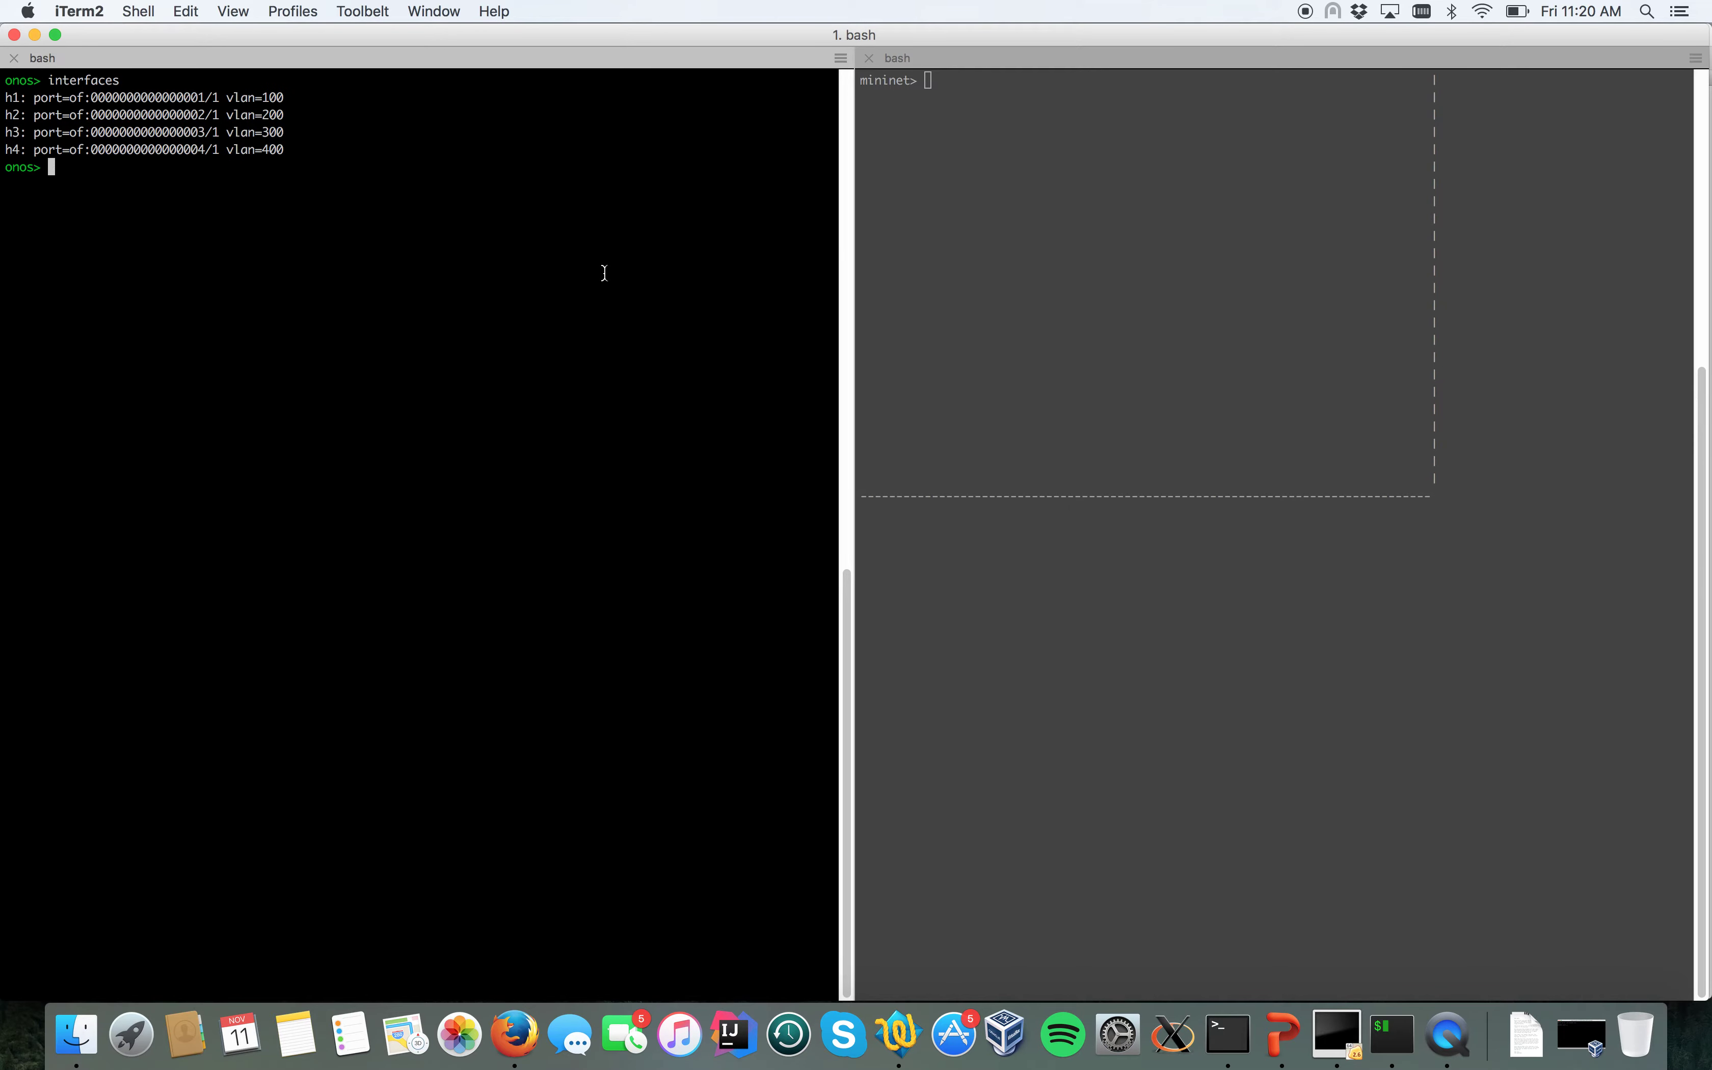
pyautogui.write('vpls-list')
pyautogui.press('Return')
pyautogui.write('vpls-show')
pyautogui.press('Return')
# Start a continuous h1 ping h2 in Mininet, which reports Destination Host Unreachable
pyautogui.hotkey('ctrl', 'l')
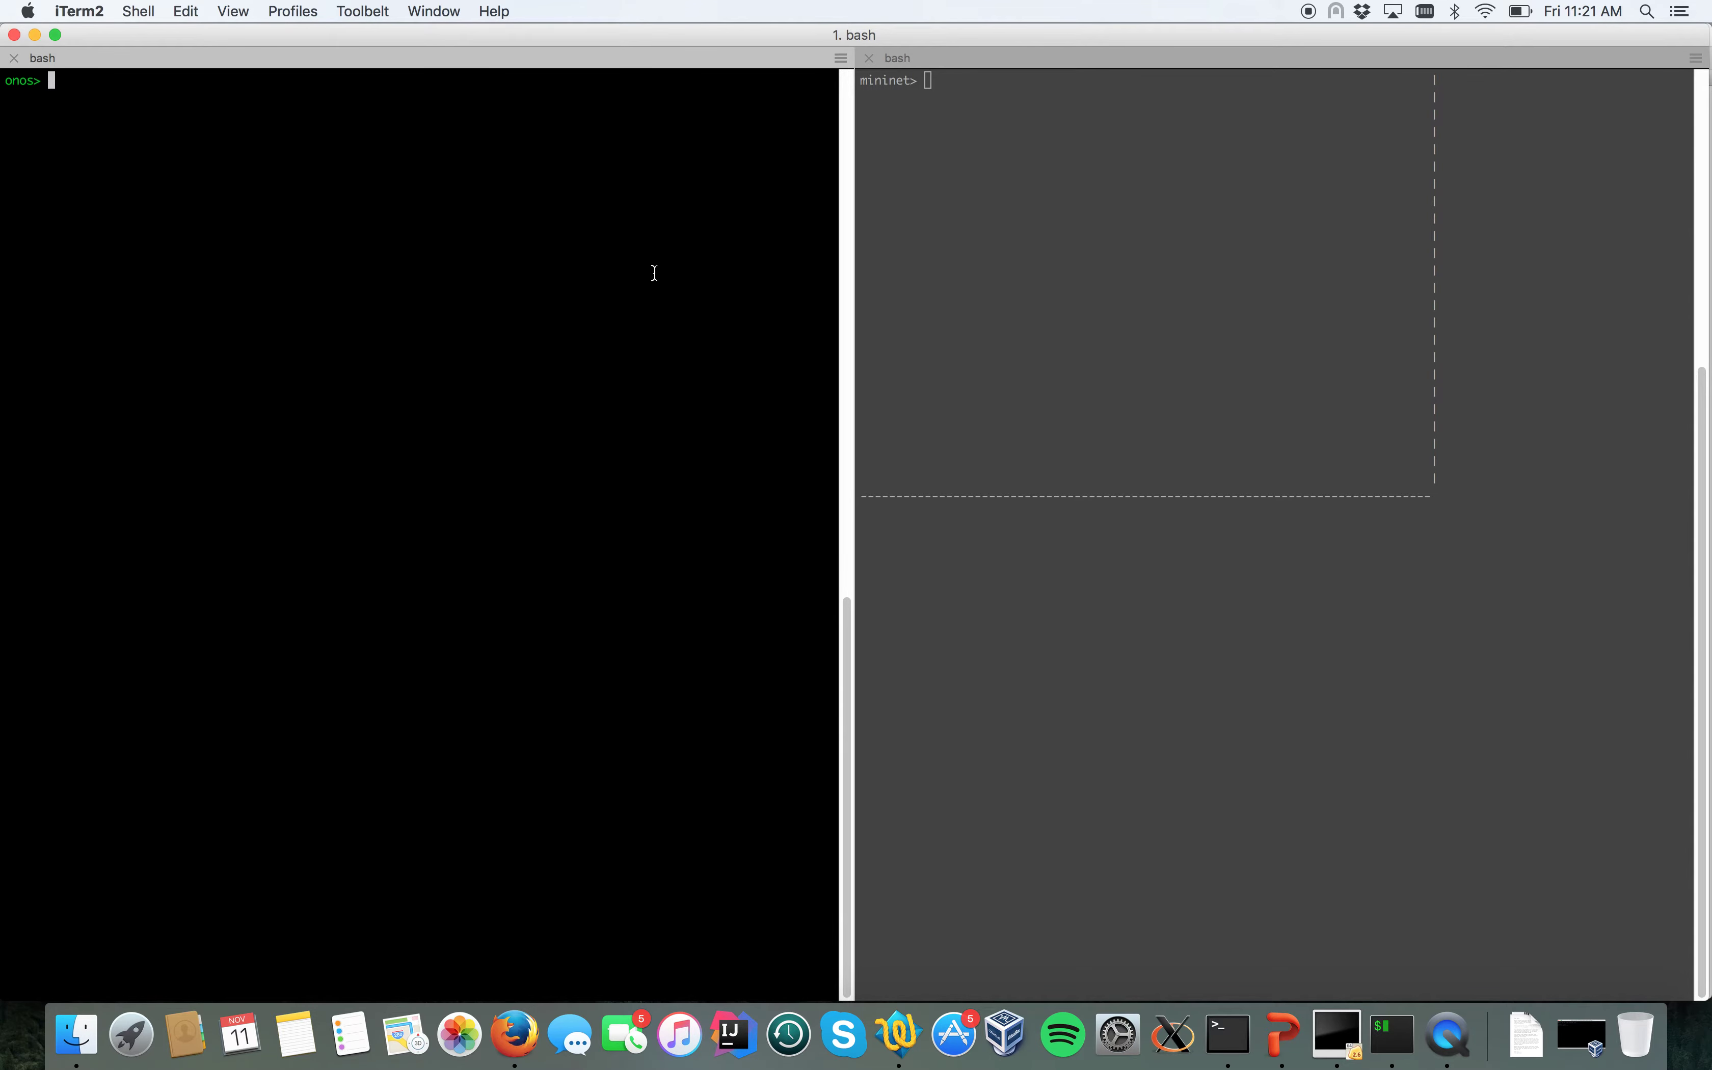
pyautogui.click(1031, 263)
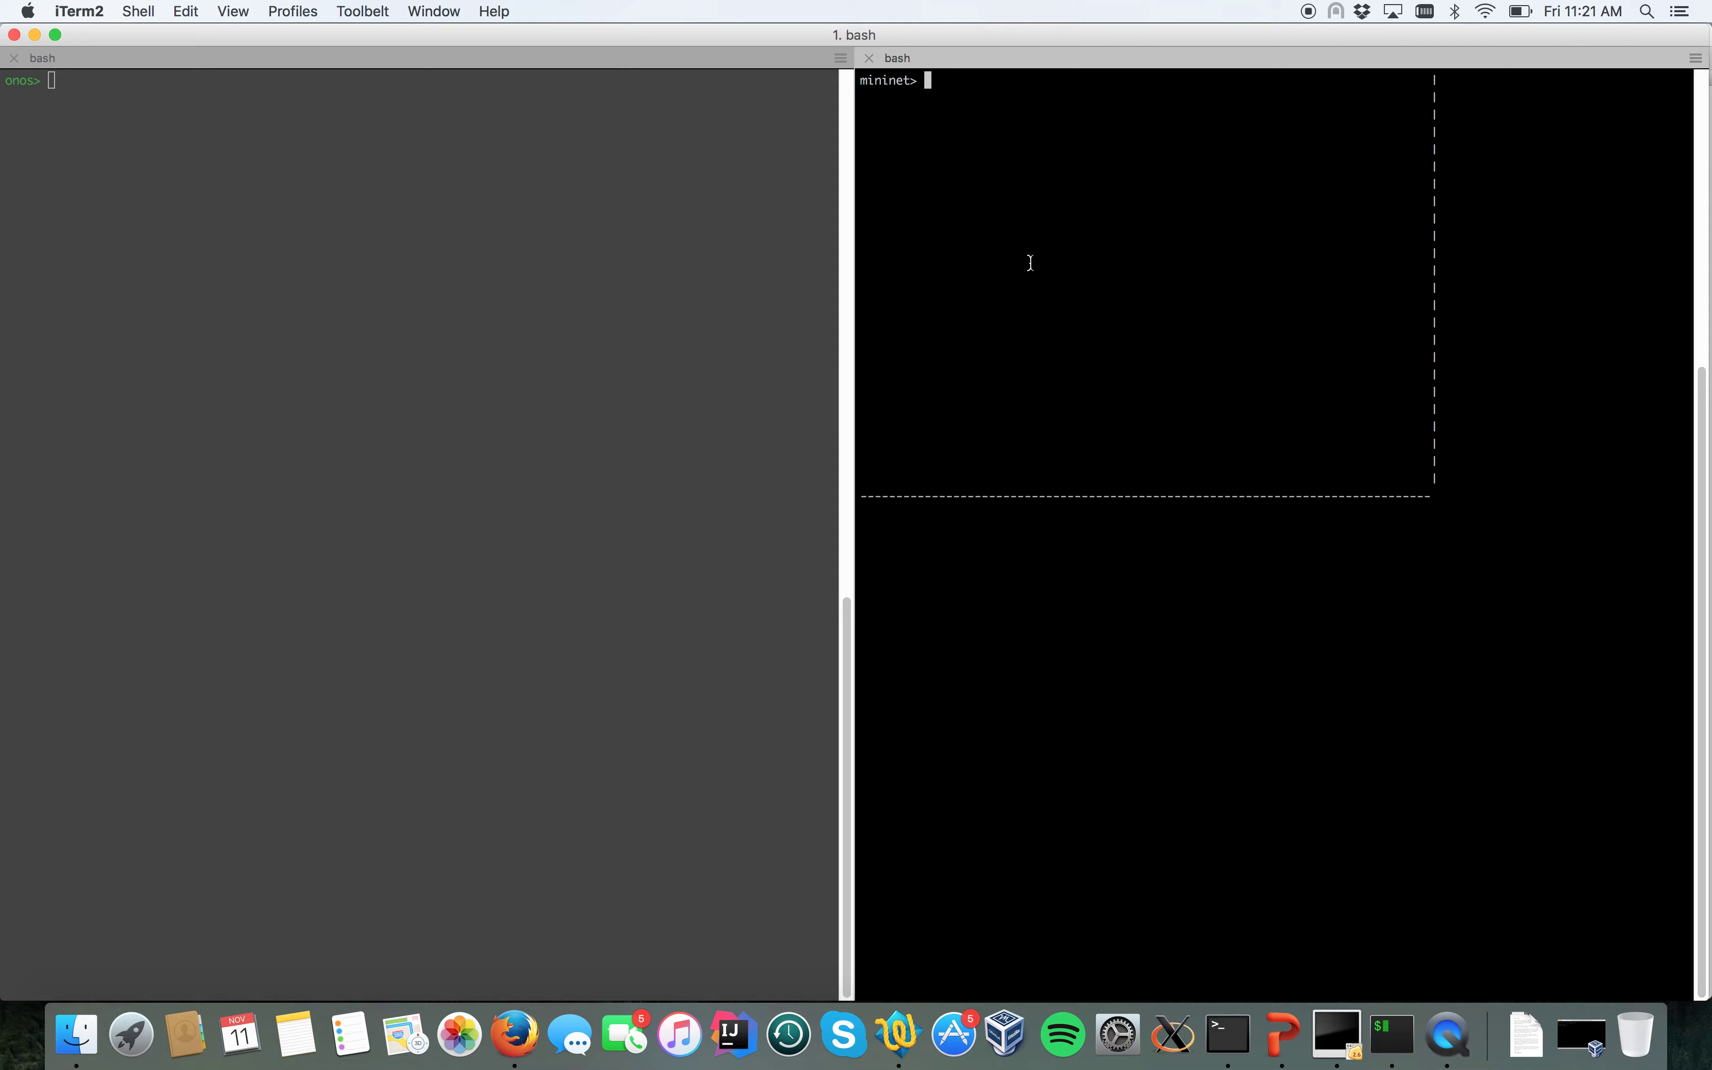
pyautogui.write('h1 ping h2')
pyautogui.press('Return')
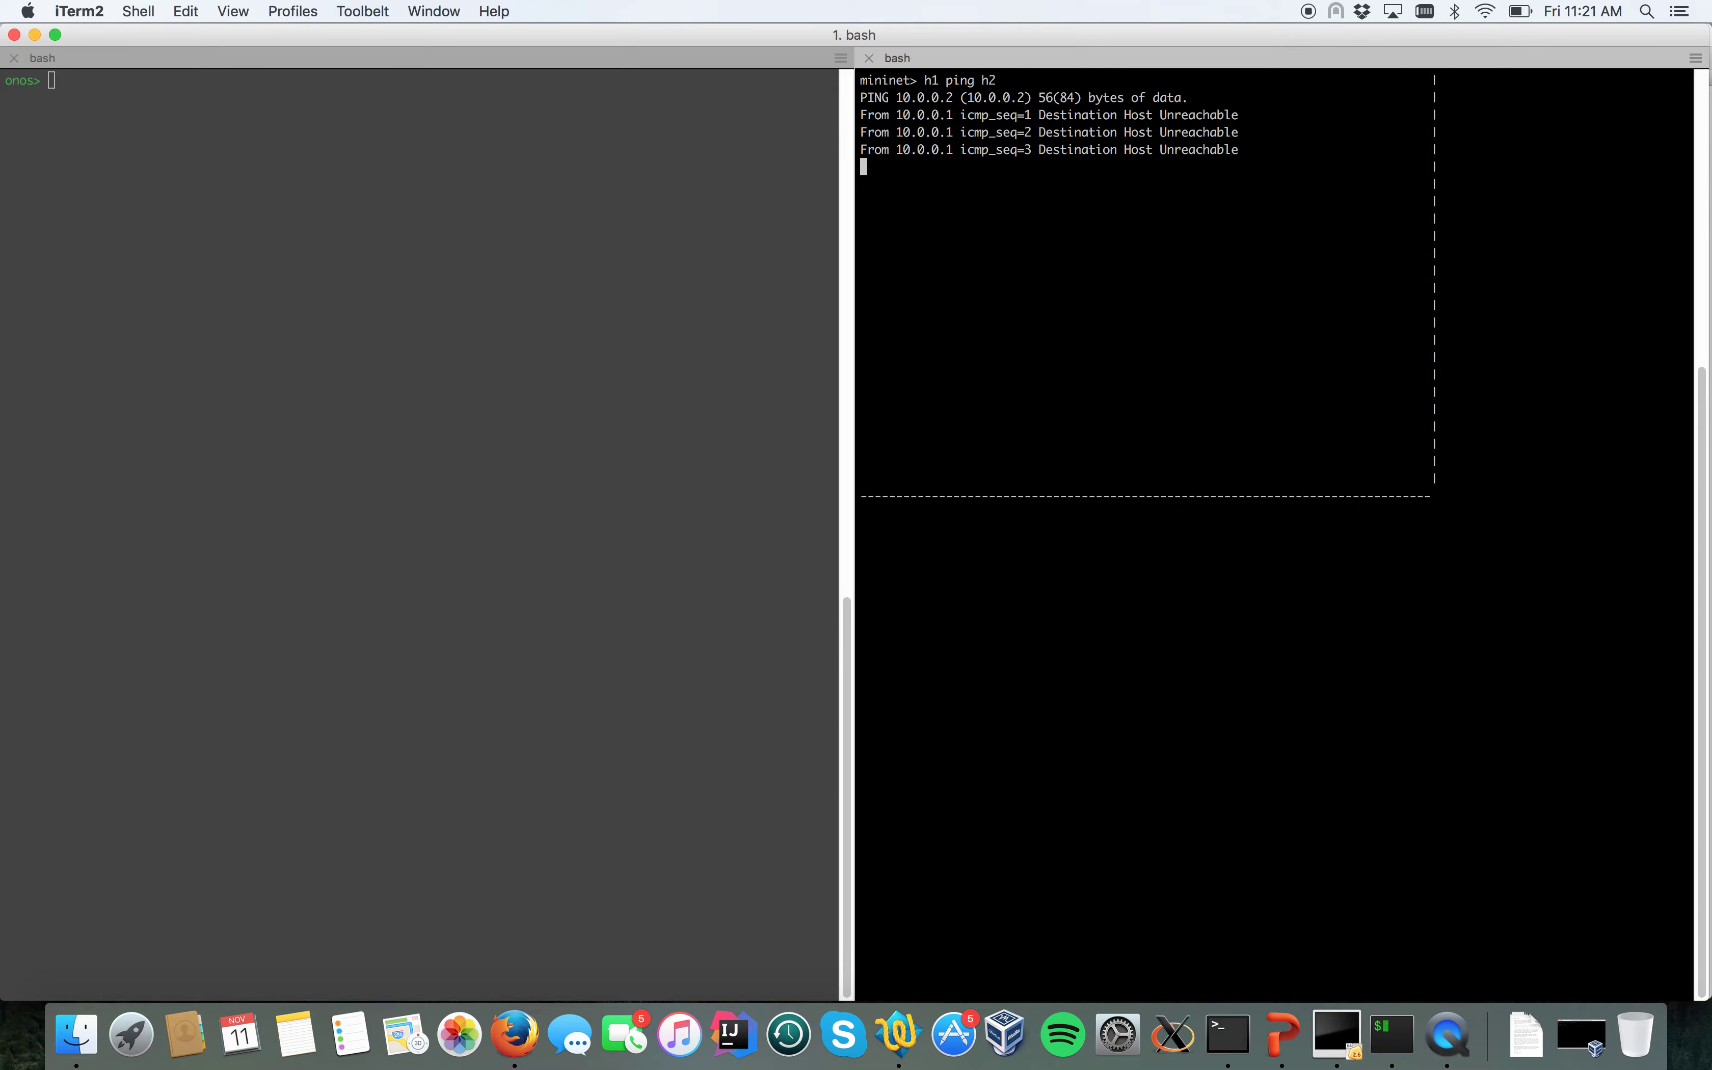
# Type vpls-add in the ONOS pane and list its completions
pyautogui.click(492, 242)
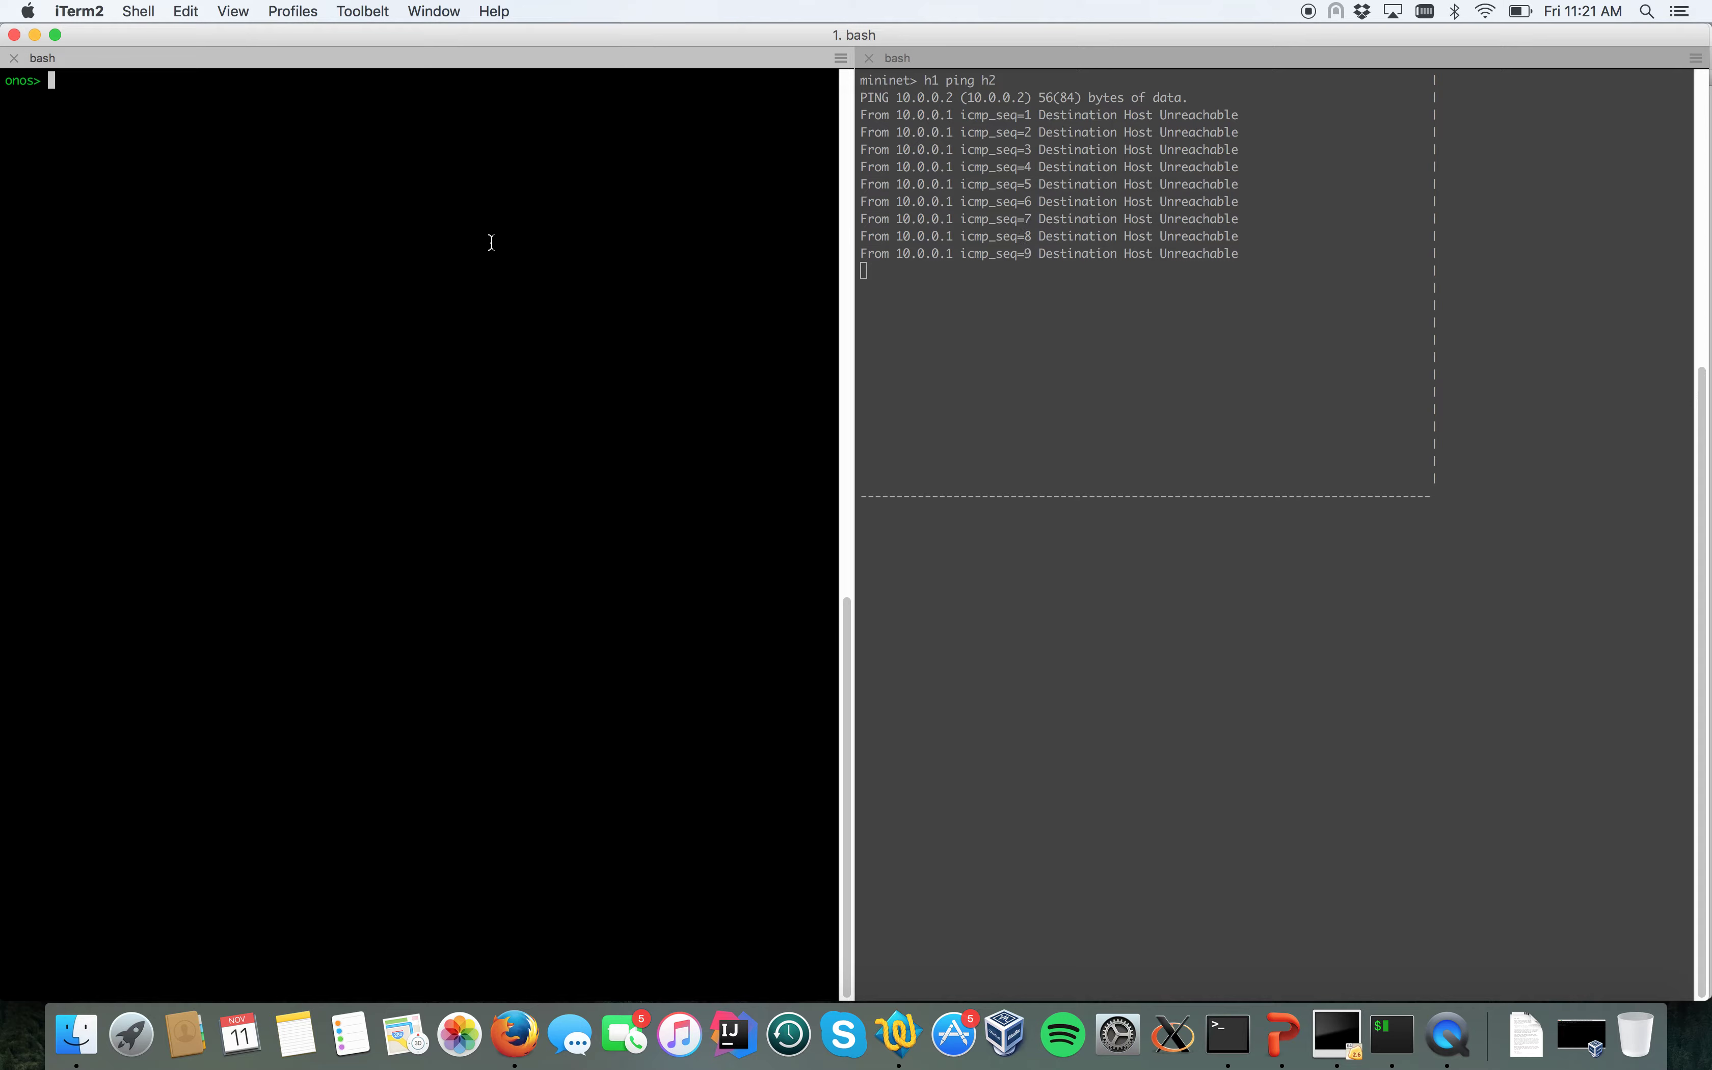
pyautogui.write('vpls-add')
pyautogui.press('Tab')
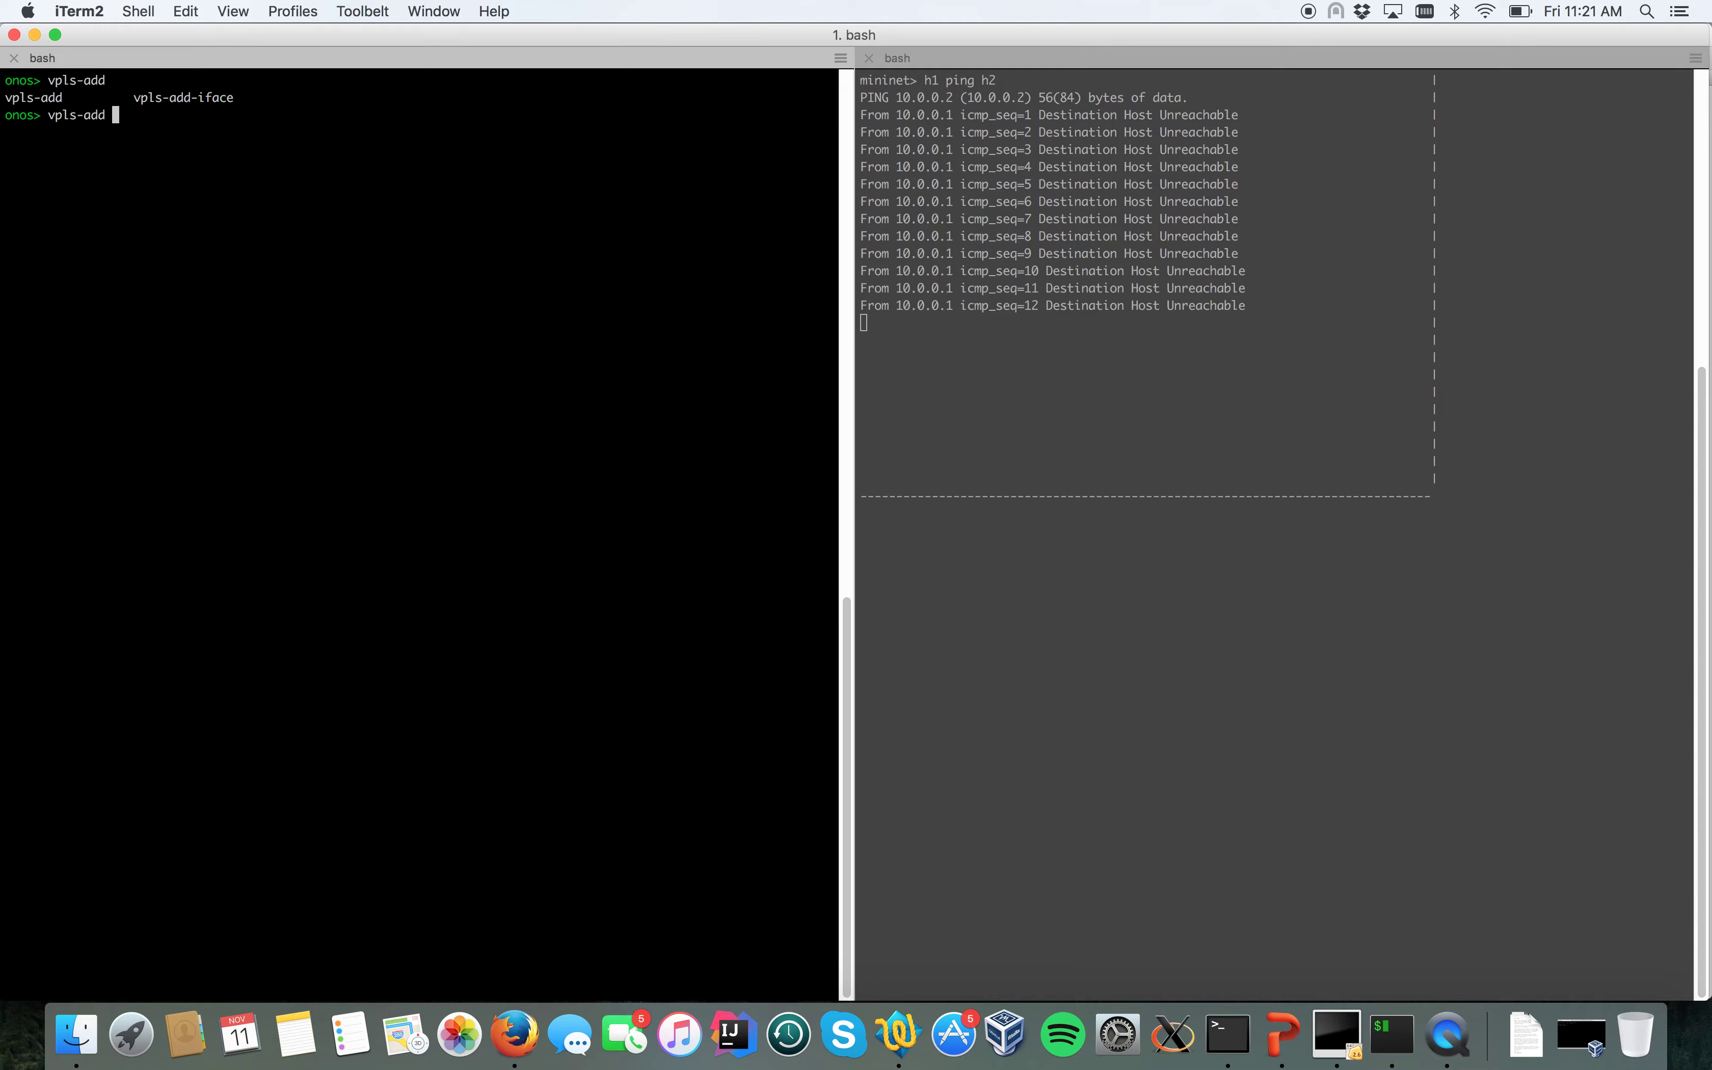
# Create VPLS net1 and run vpls-show, which shows no interfaces and encapsulation none
pyautogui.write('net1')
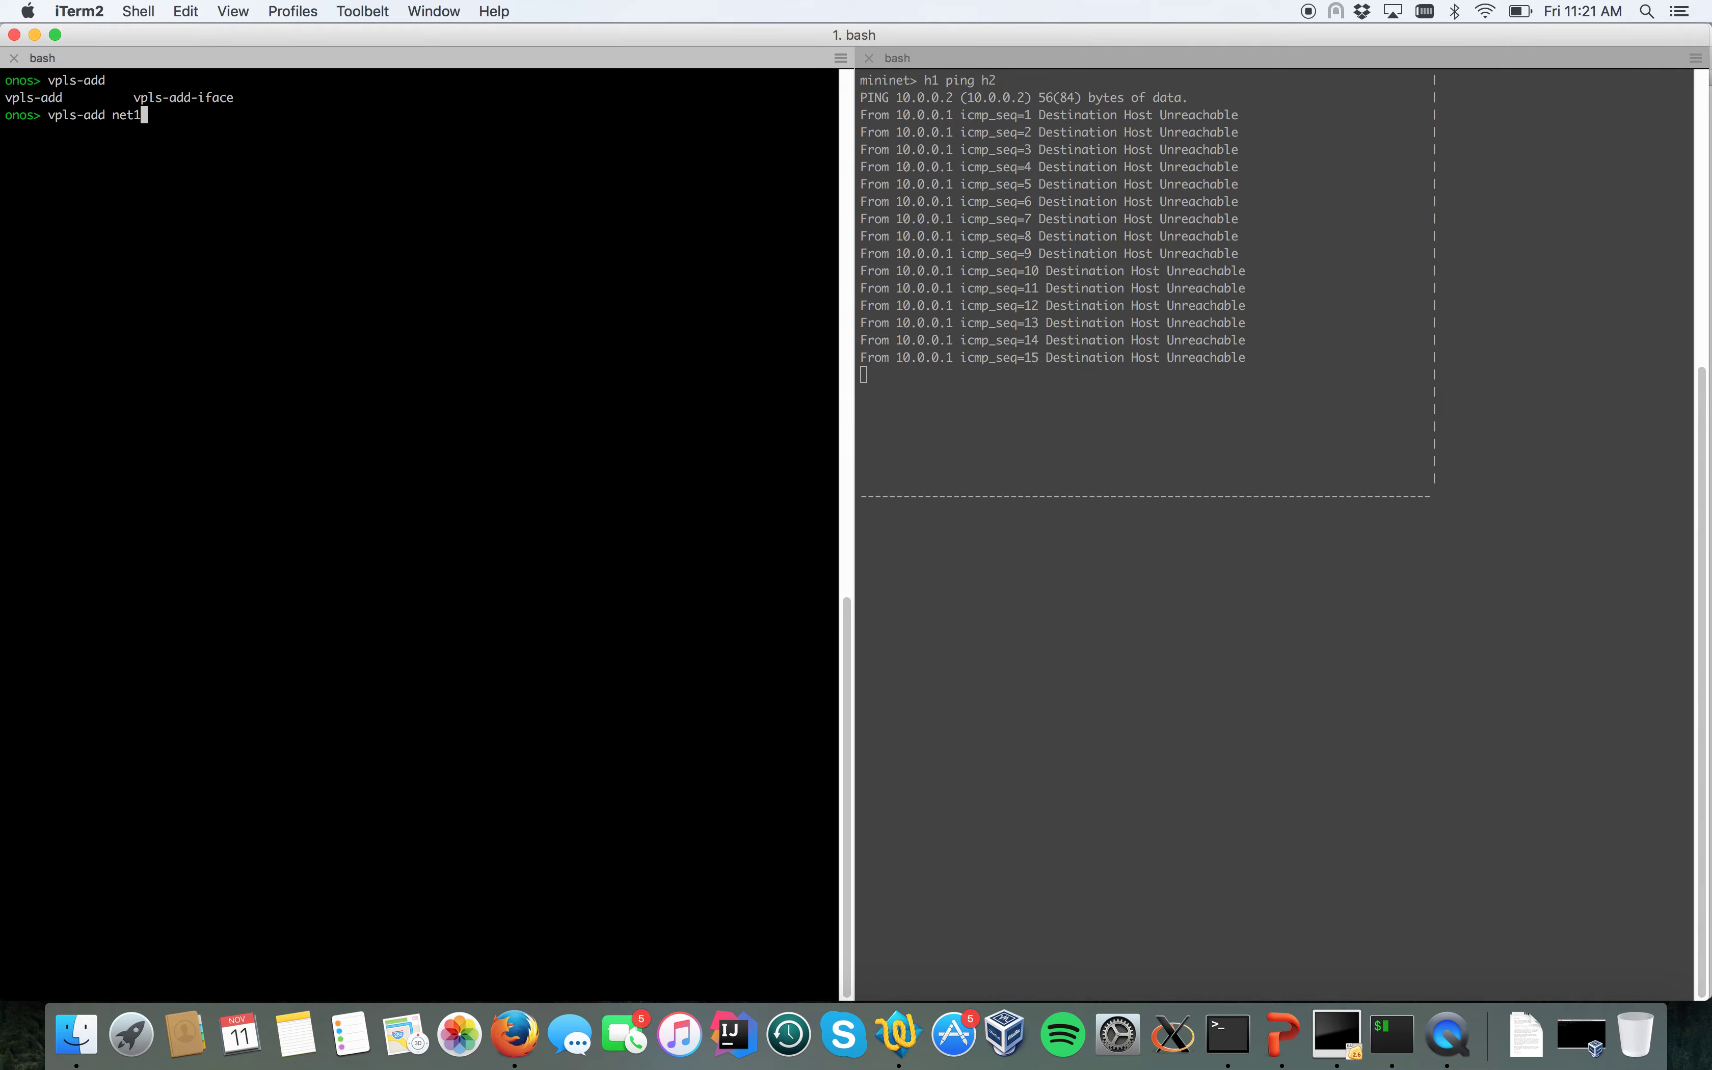
pyautogui.press('Return')
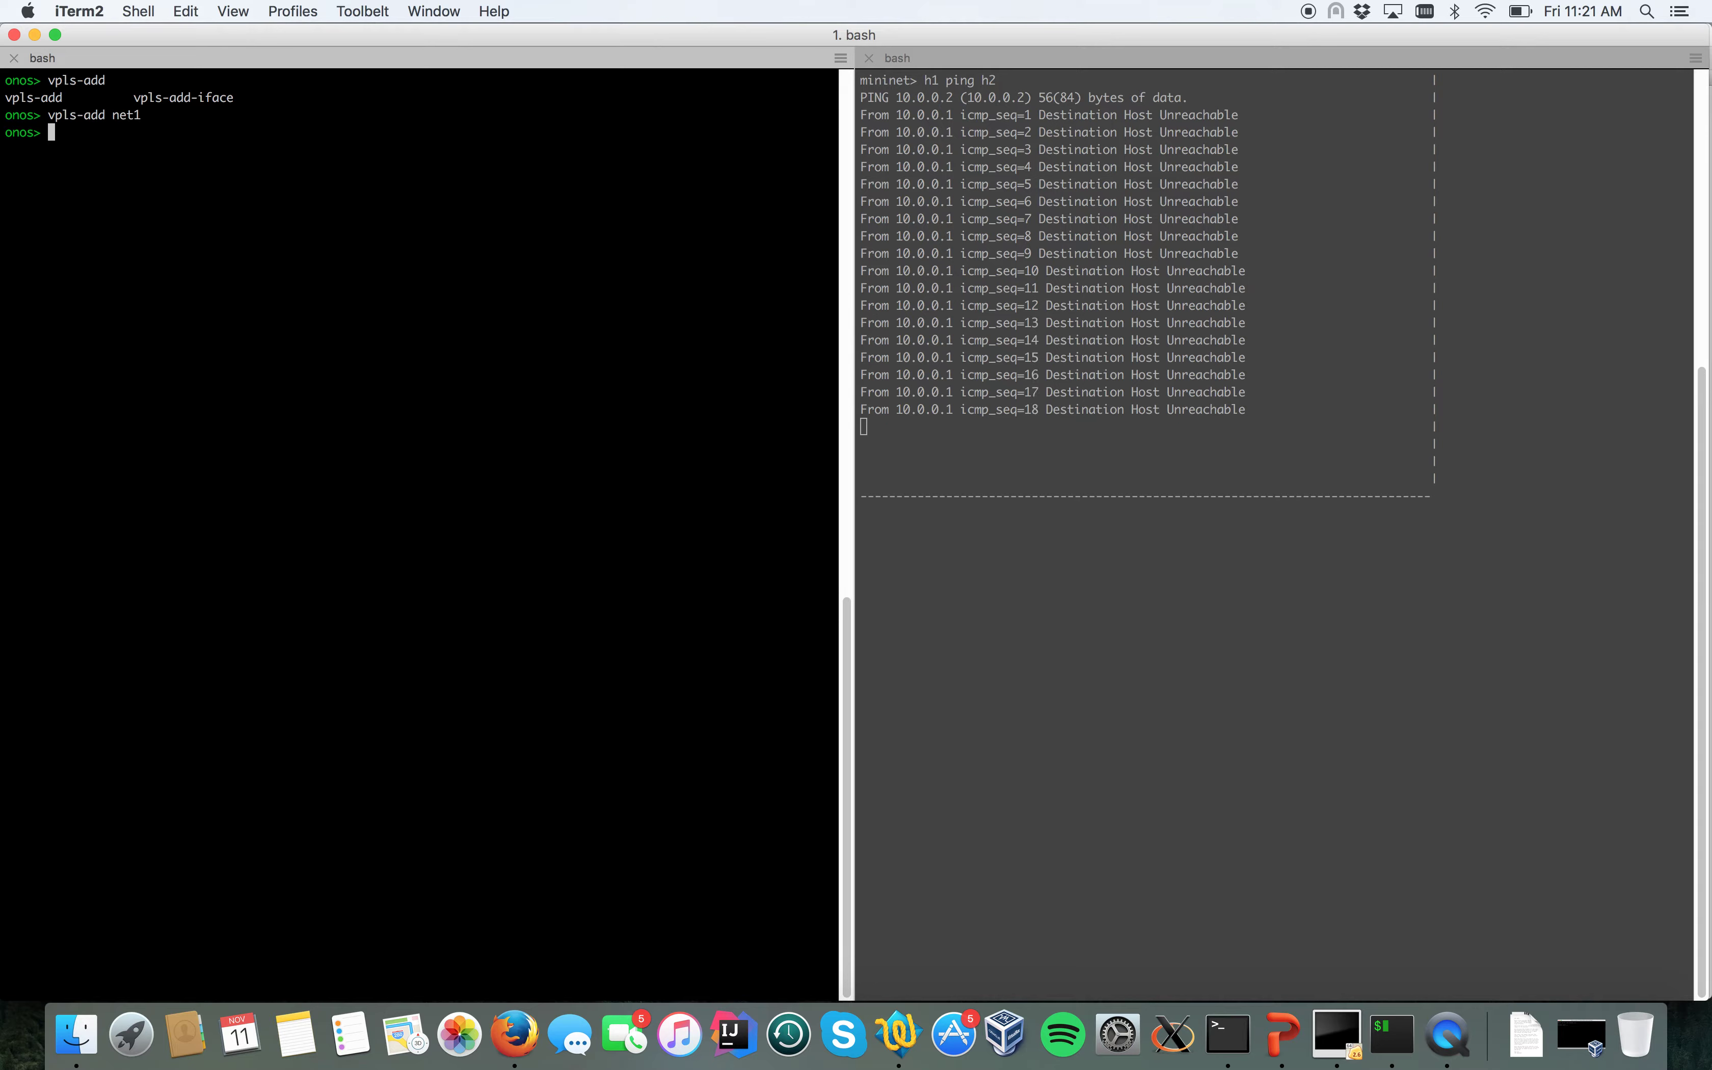
pyautogui.write('vpls-show')
pyautogui.press('Return')
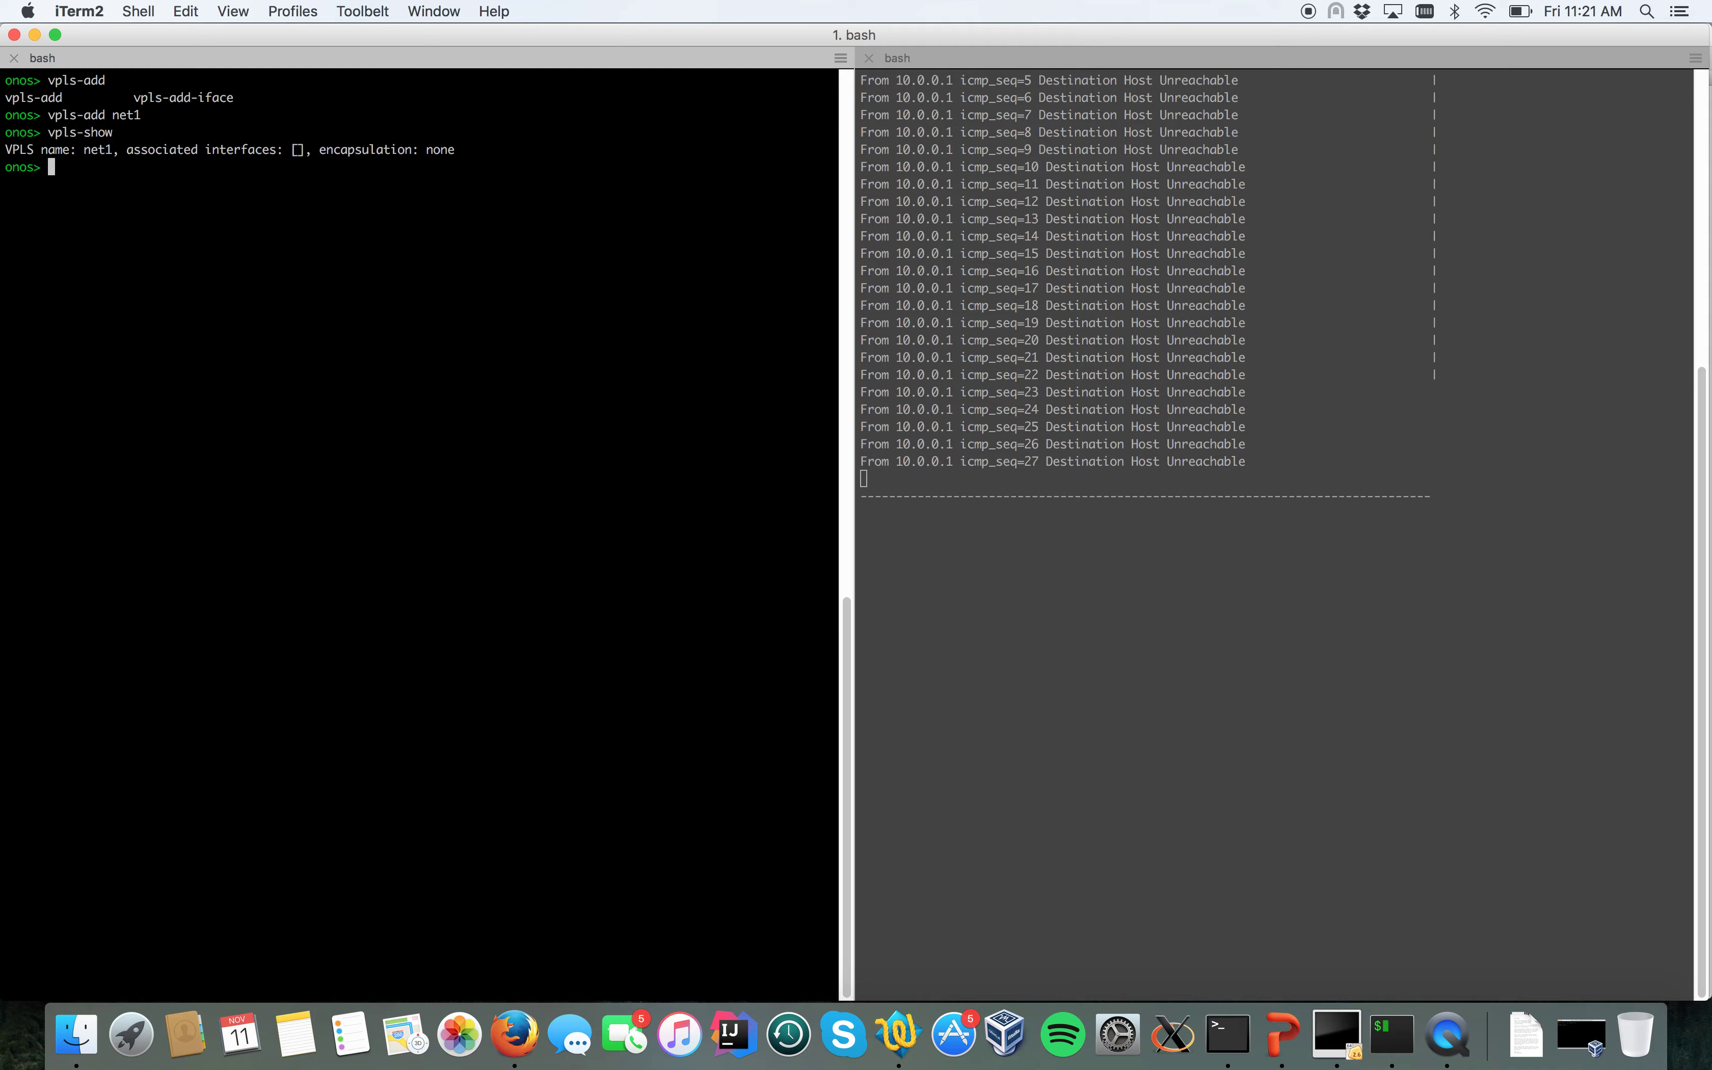
# Start typing the vpls-add-iface command using Tab completion
pyautogui.write('vpls')
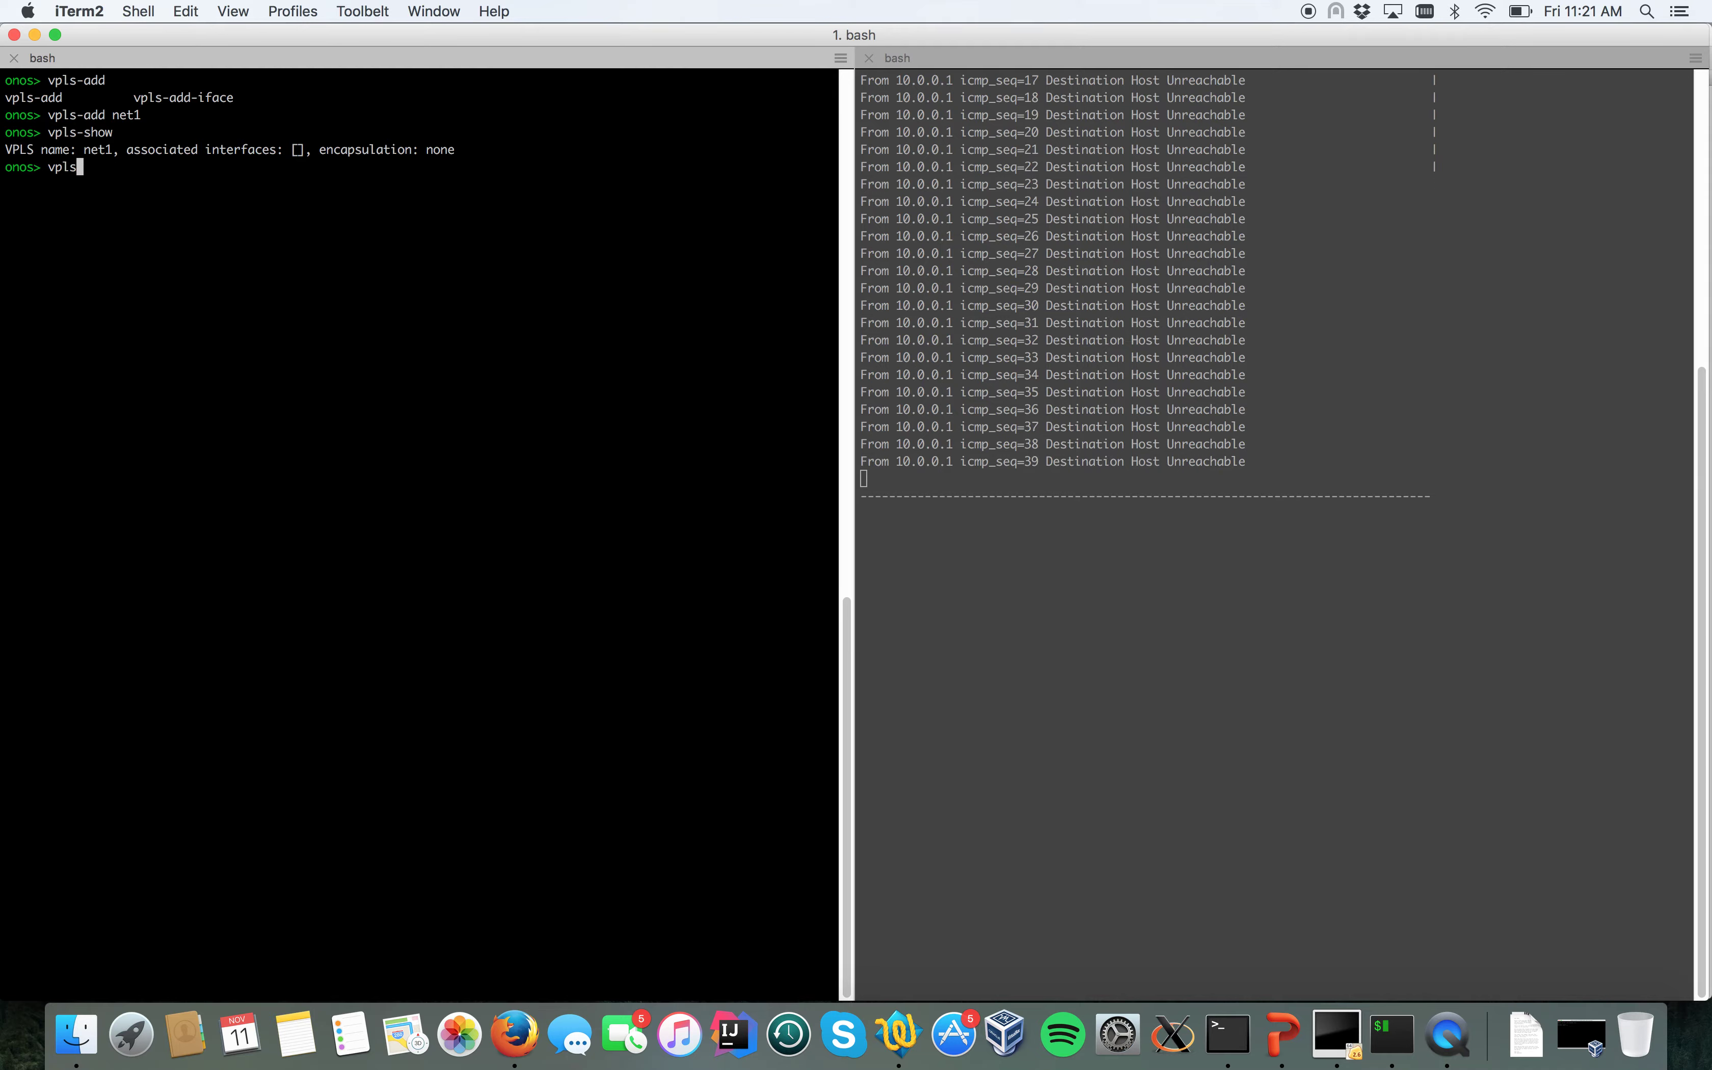
pyautogui.write('-add-if')
pyautogui.press('Tab')
# Attach interfaces h1 and h2 to VPLS net1 with vpls-add-iface
pyautogui.write('net1 ')
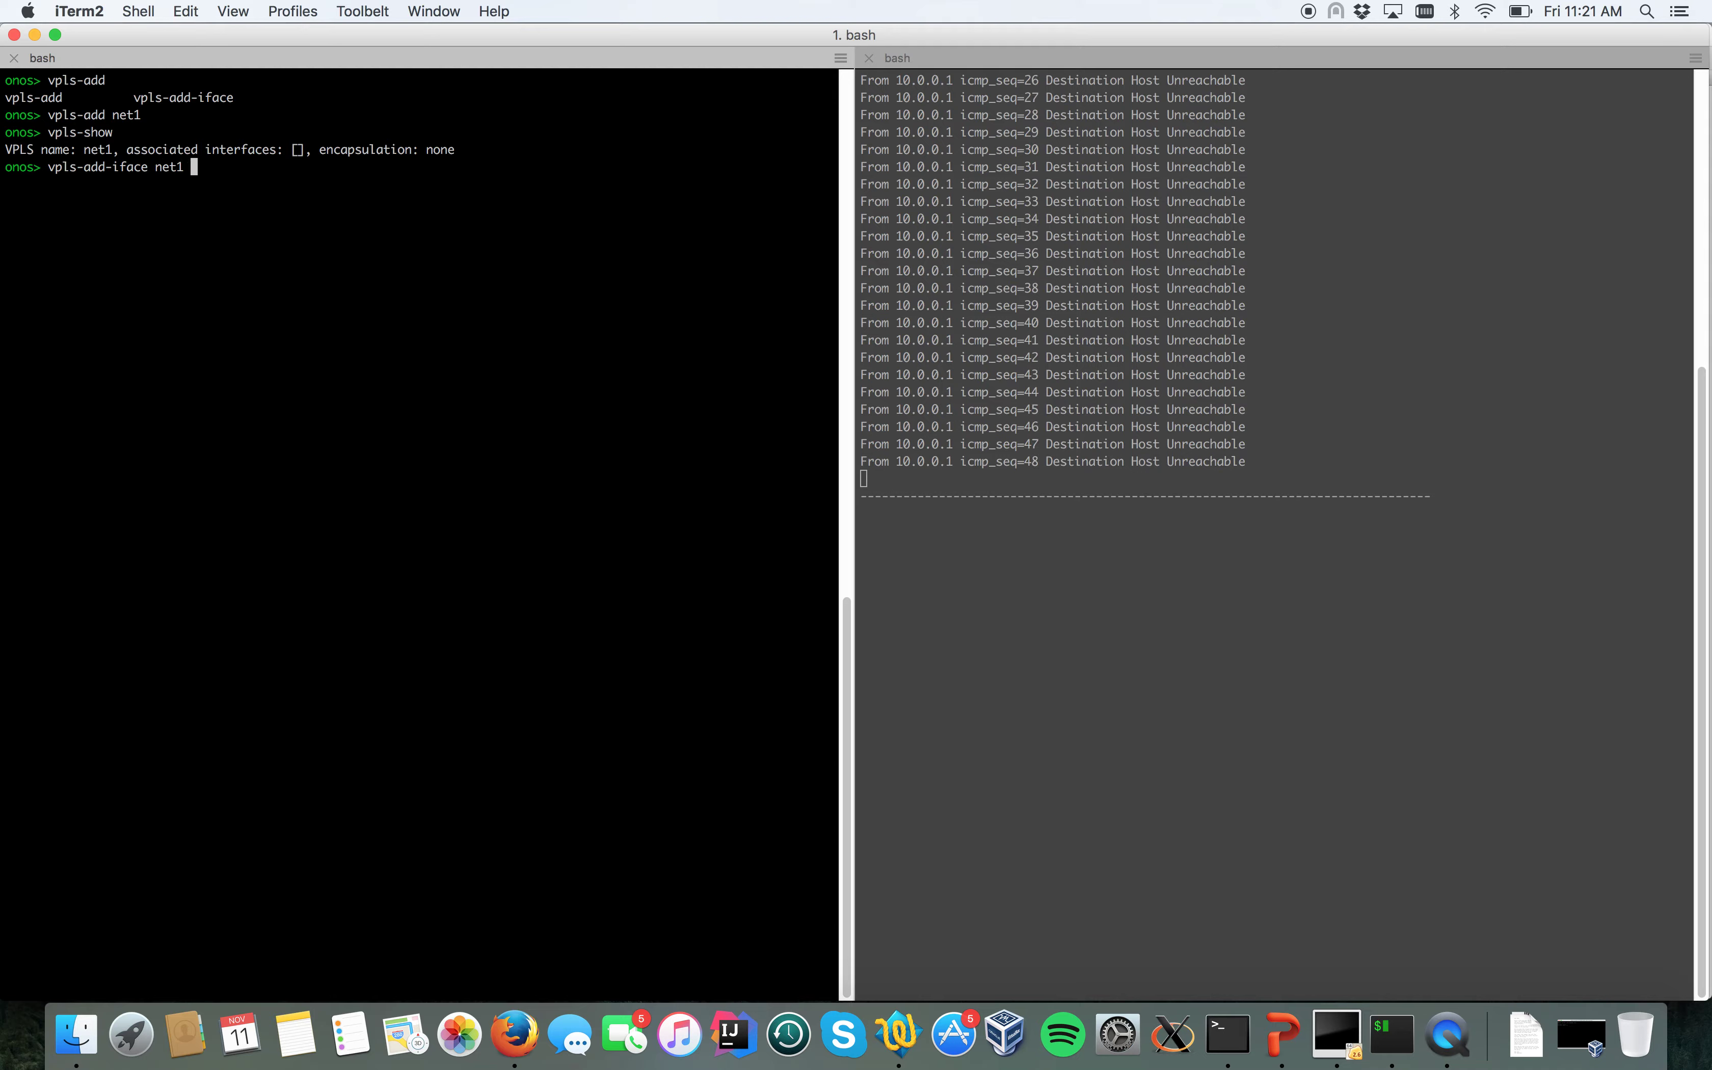
pyautogui.write('h1')
pyautogui.press('Return')
pyautogui.press('Up')
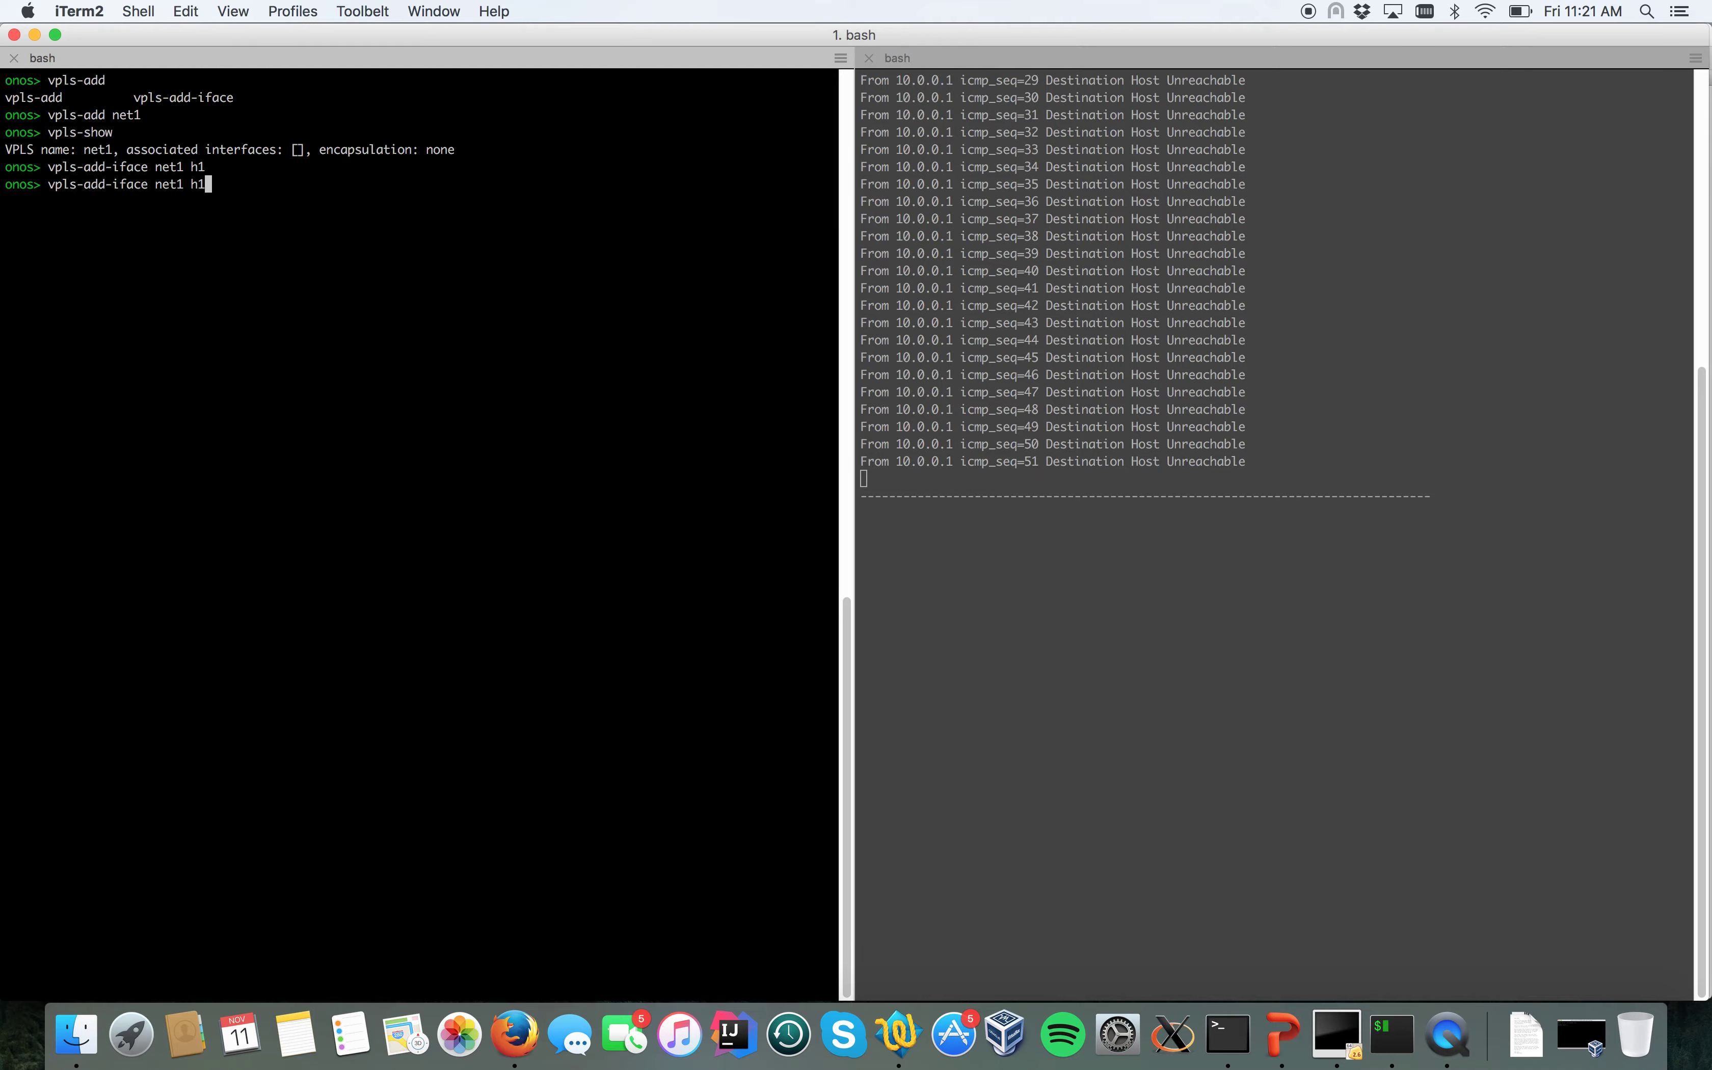
pyautogui.press('BackSpace')
pyautogui.write('2')
pyautogui.press('Return')
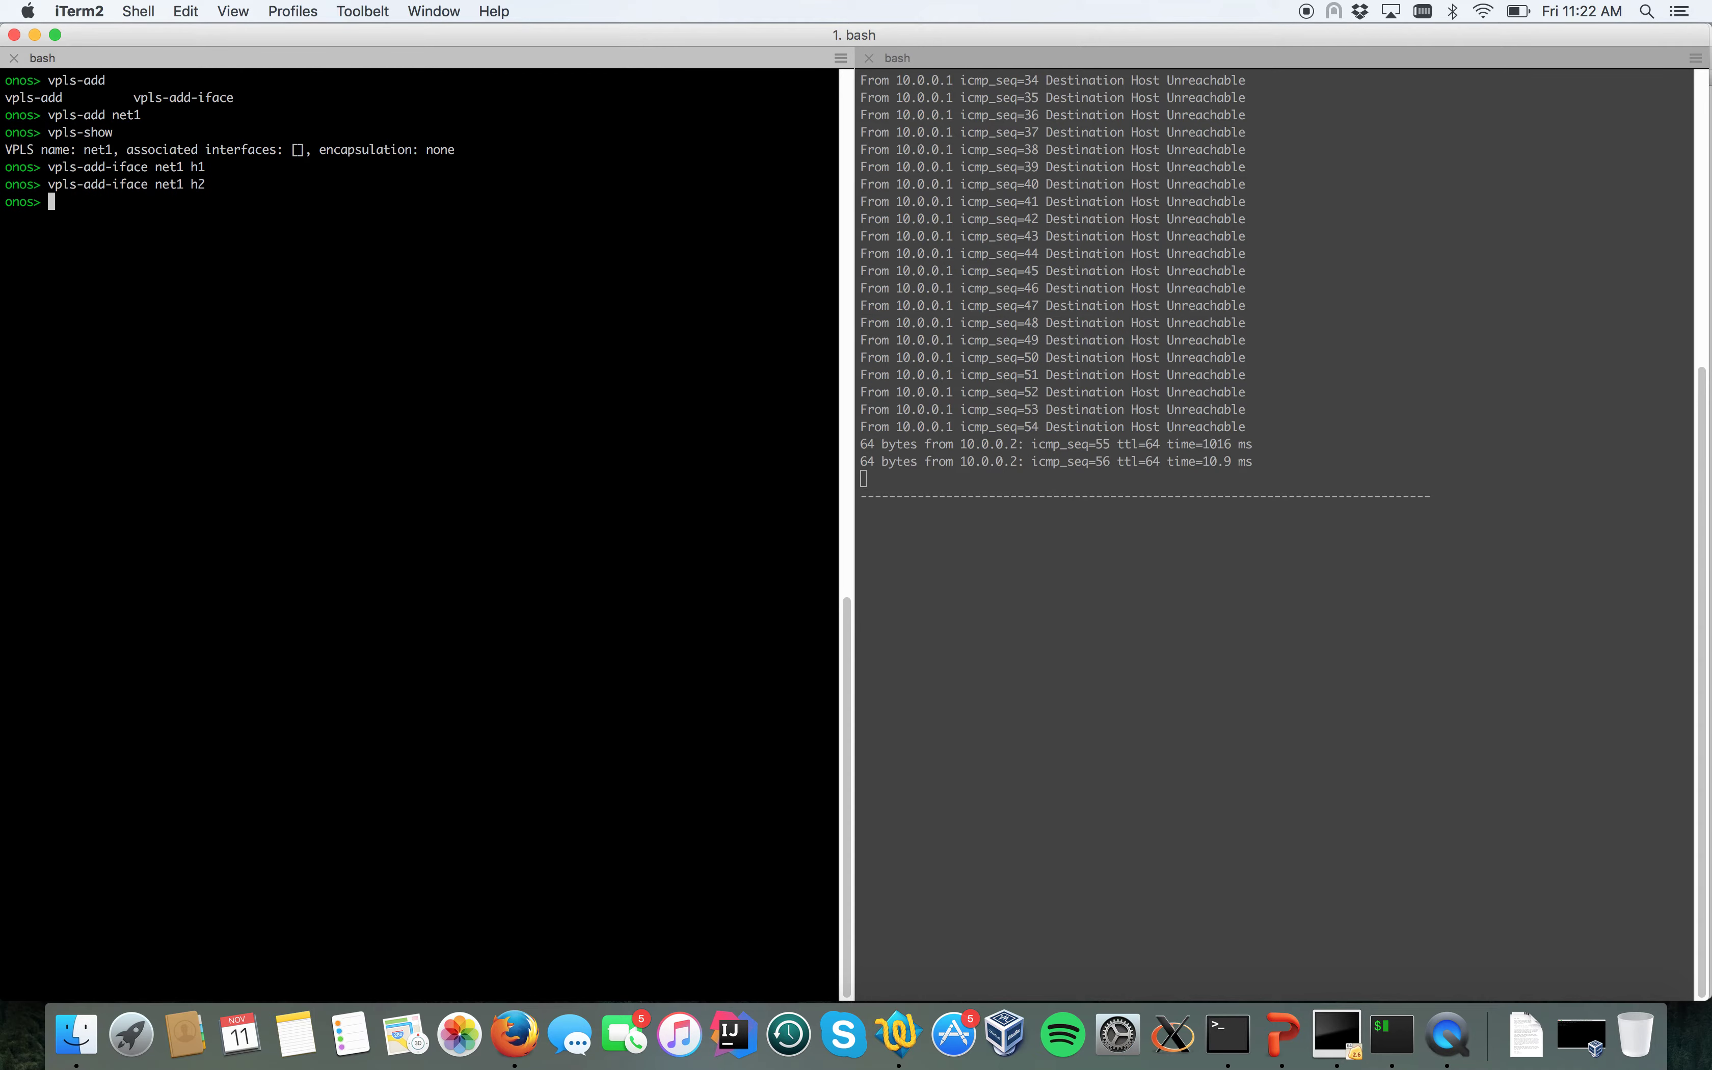
# Watch h1's pings to 10.0.0.2 succeed in Mininet, then stop the ping
pyautogui.click(1086, 558)
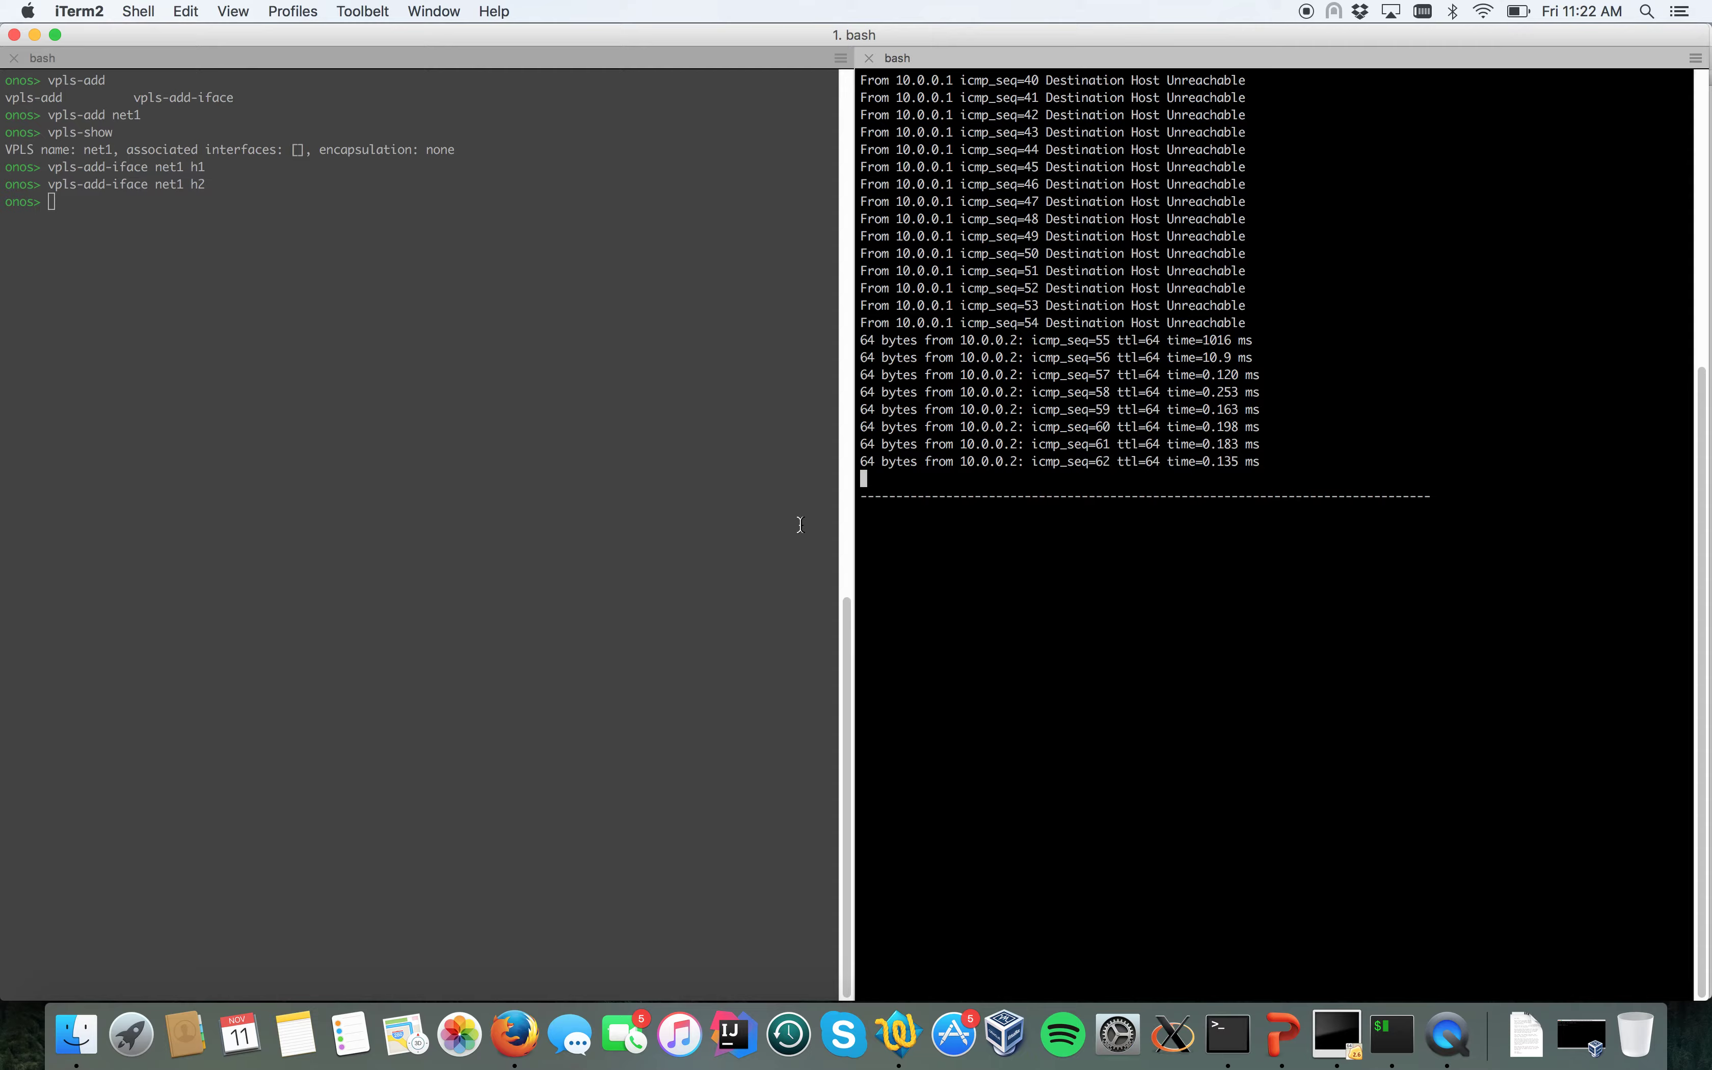
pyautogui.click(726, 510)
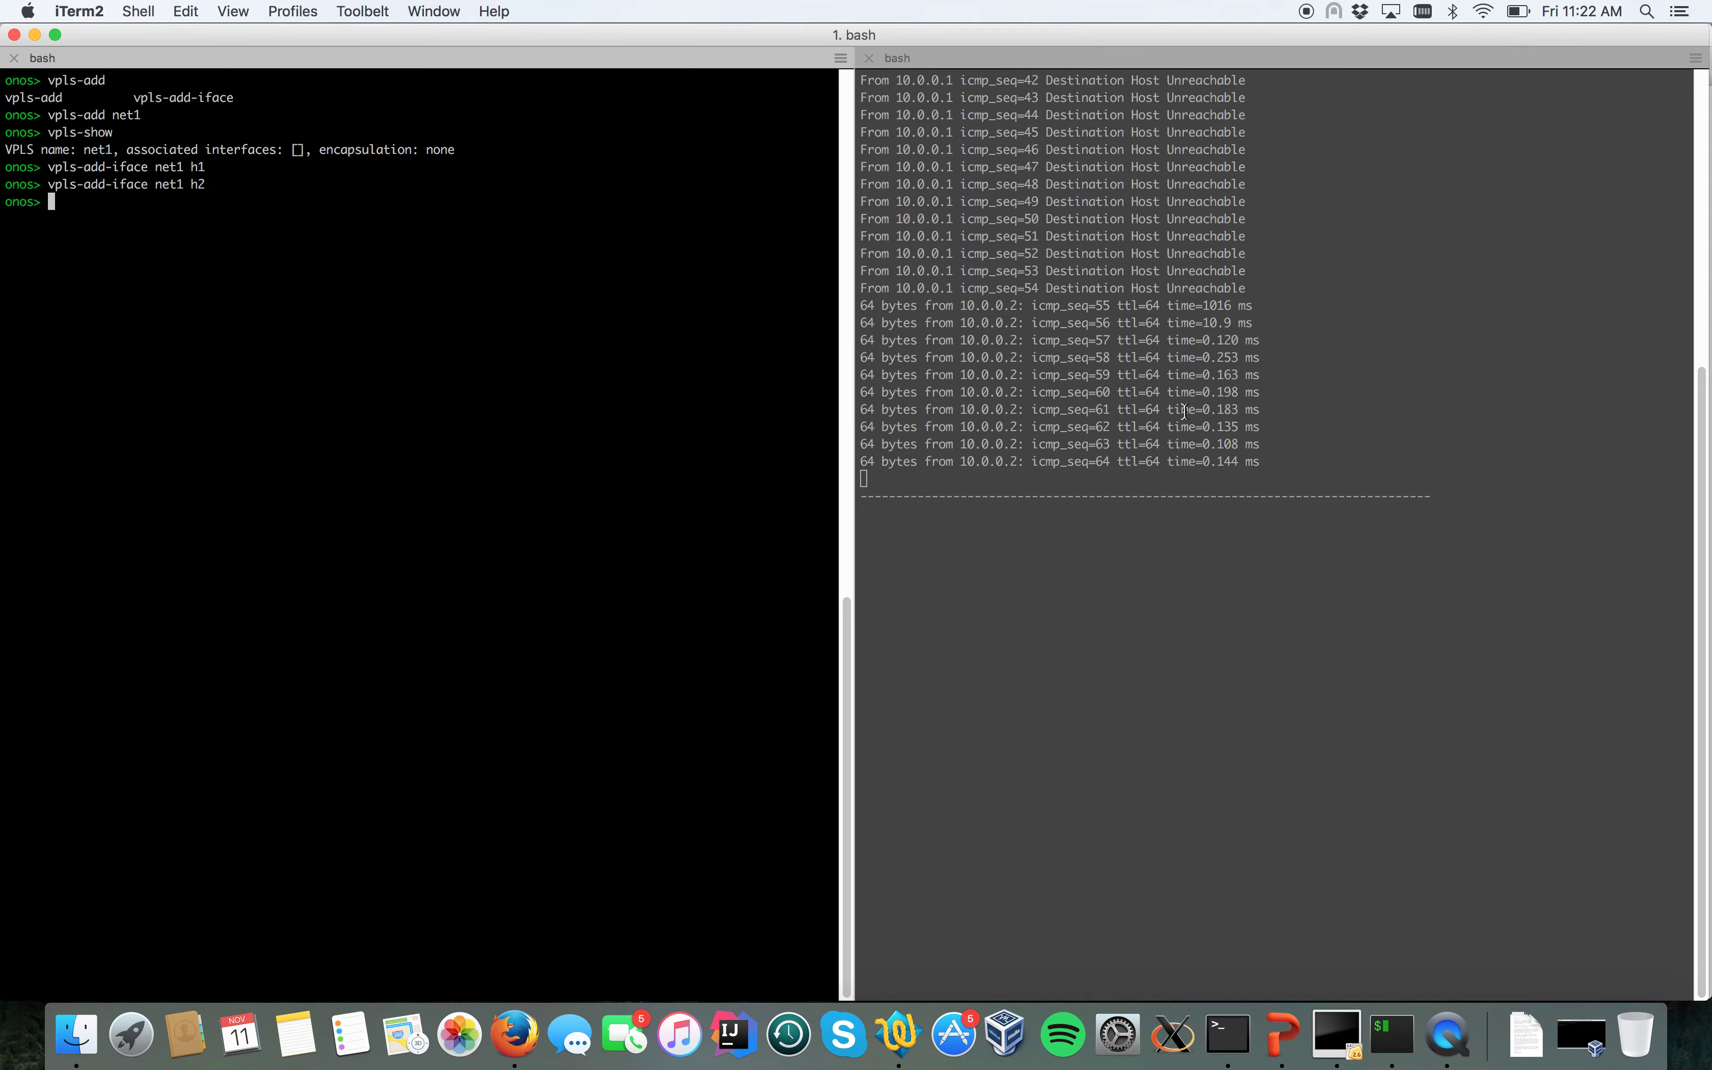
pyautogui.click(1199, 417)
pyautogui.hotkey('ctrl', 'c')
# Ping h3 from h1, add h3 to VPLS net1 so replies arrive, then stop the ping
pyautogui.press('Up')
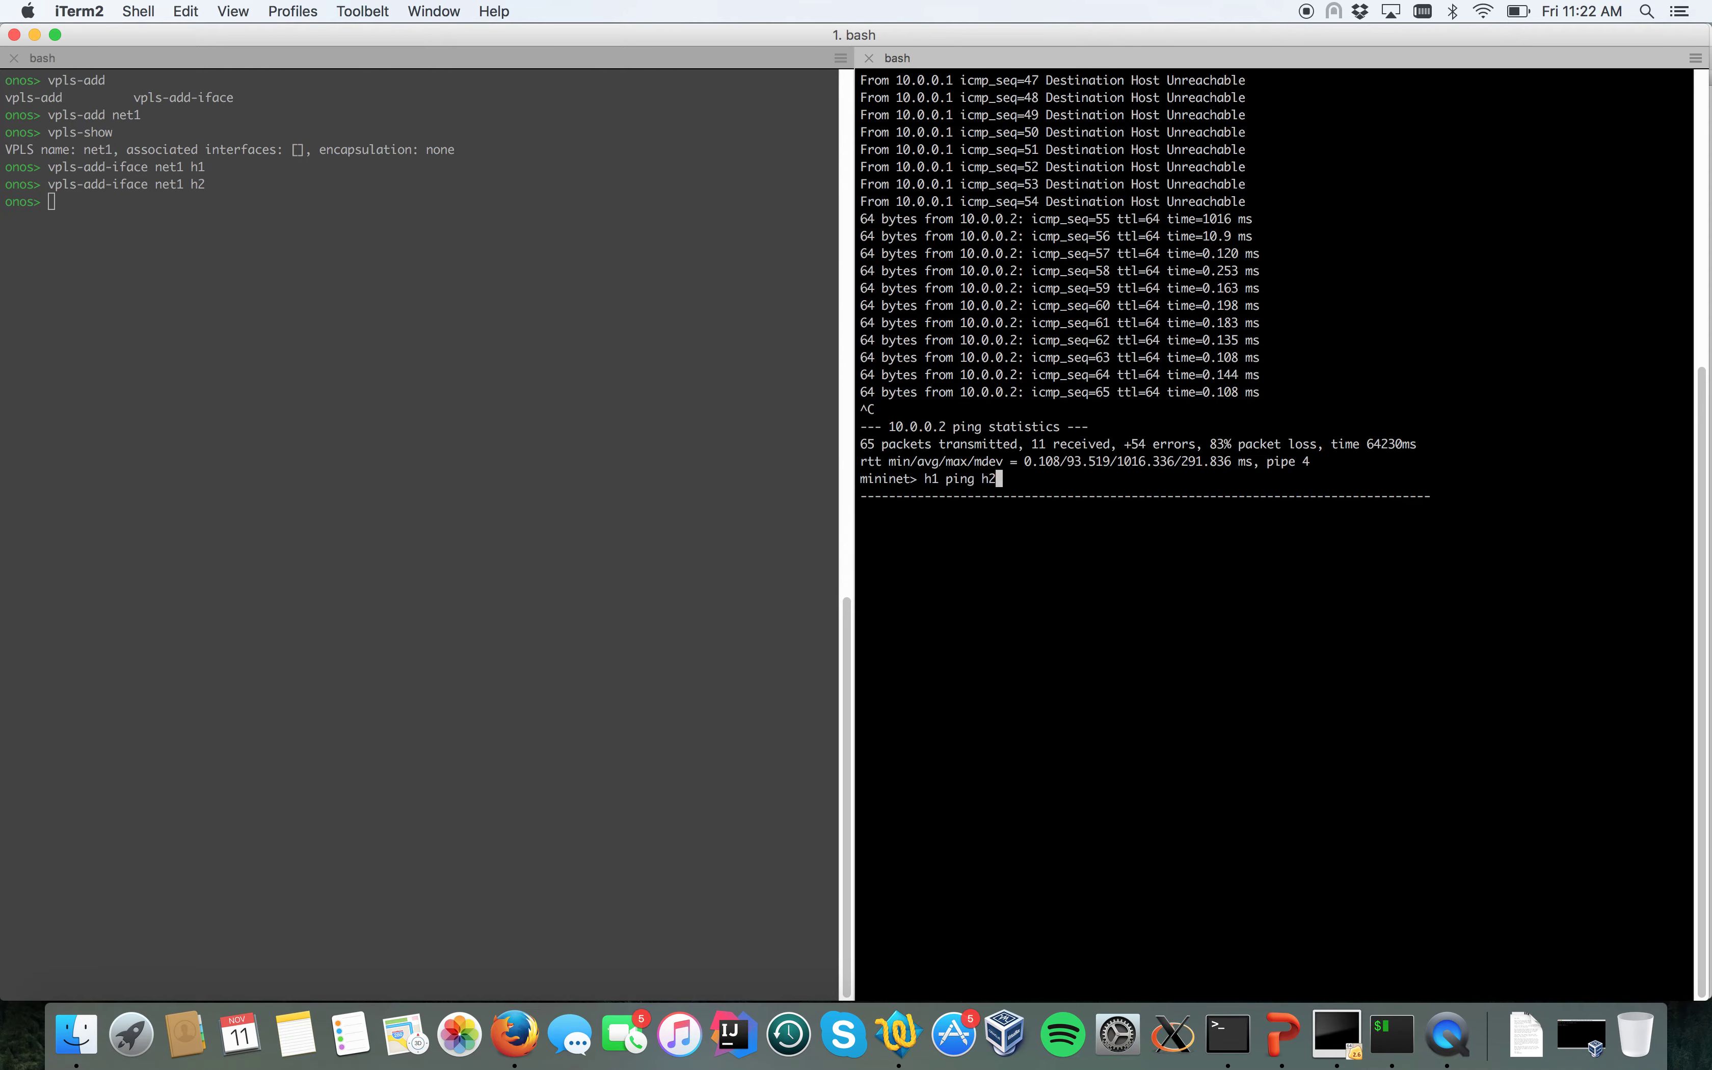
pyautogui.press('BackSpace')
pyautogui.write('3')
pyautogui.press('Return')
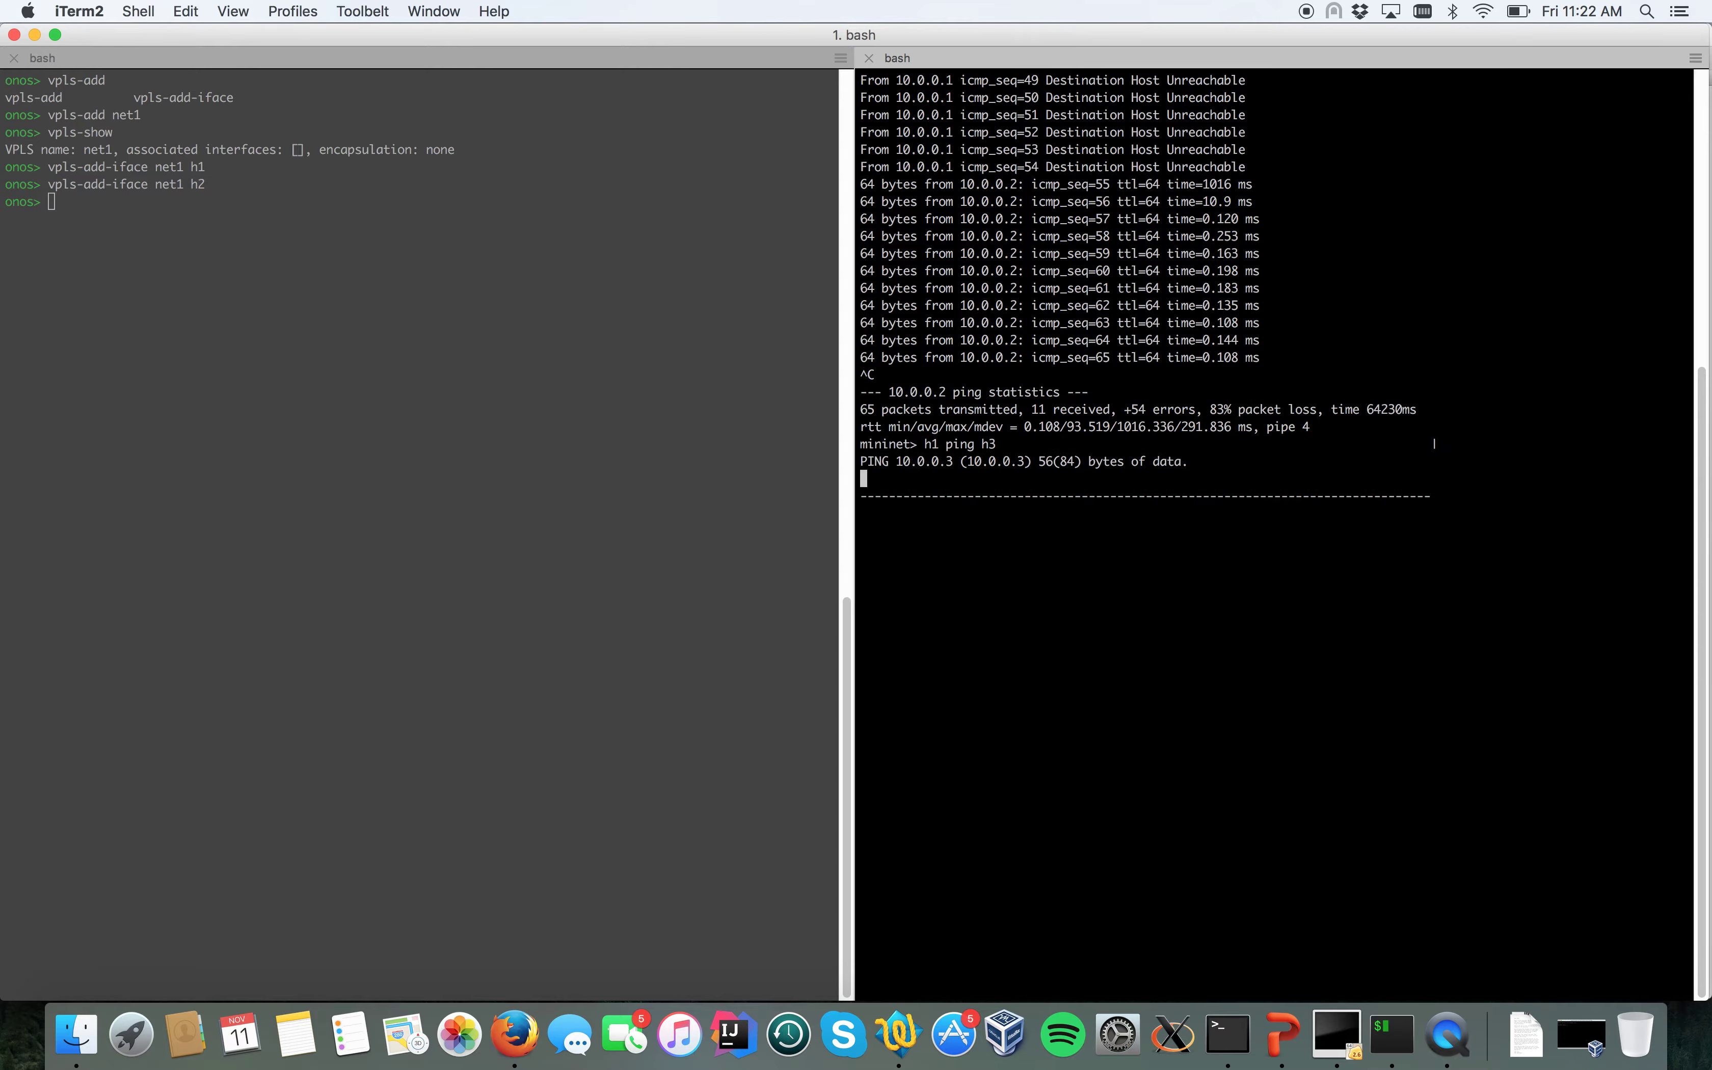
pyautogui.click(701, 495)
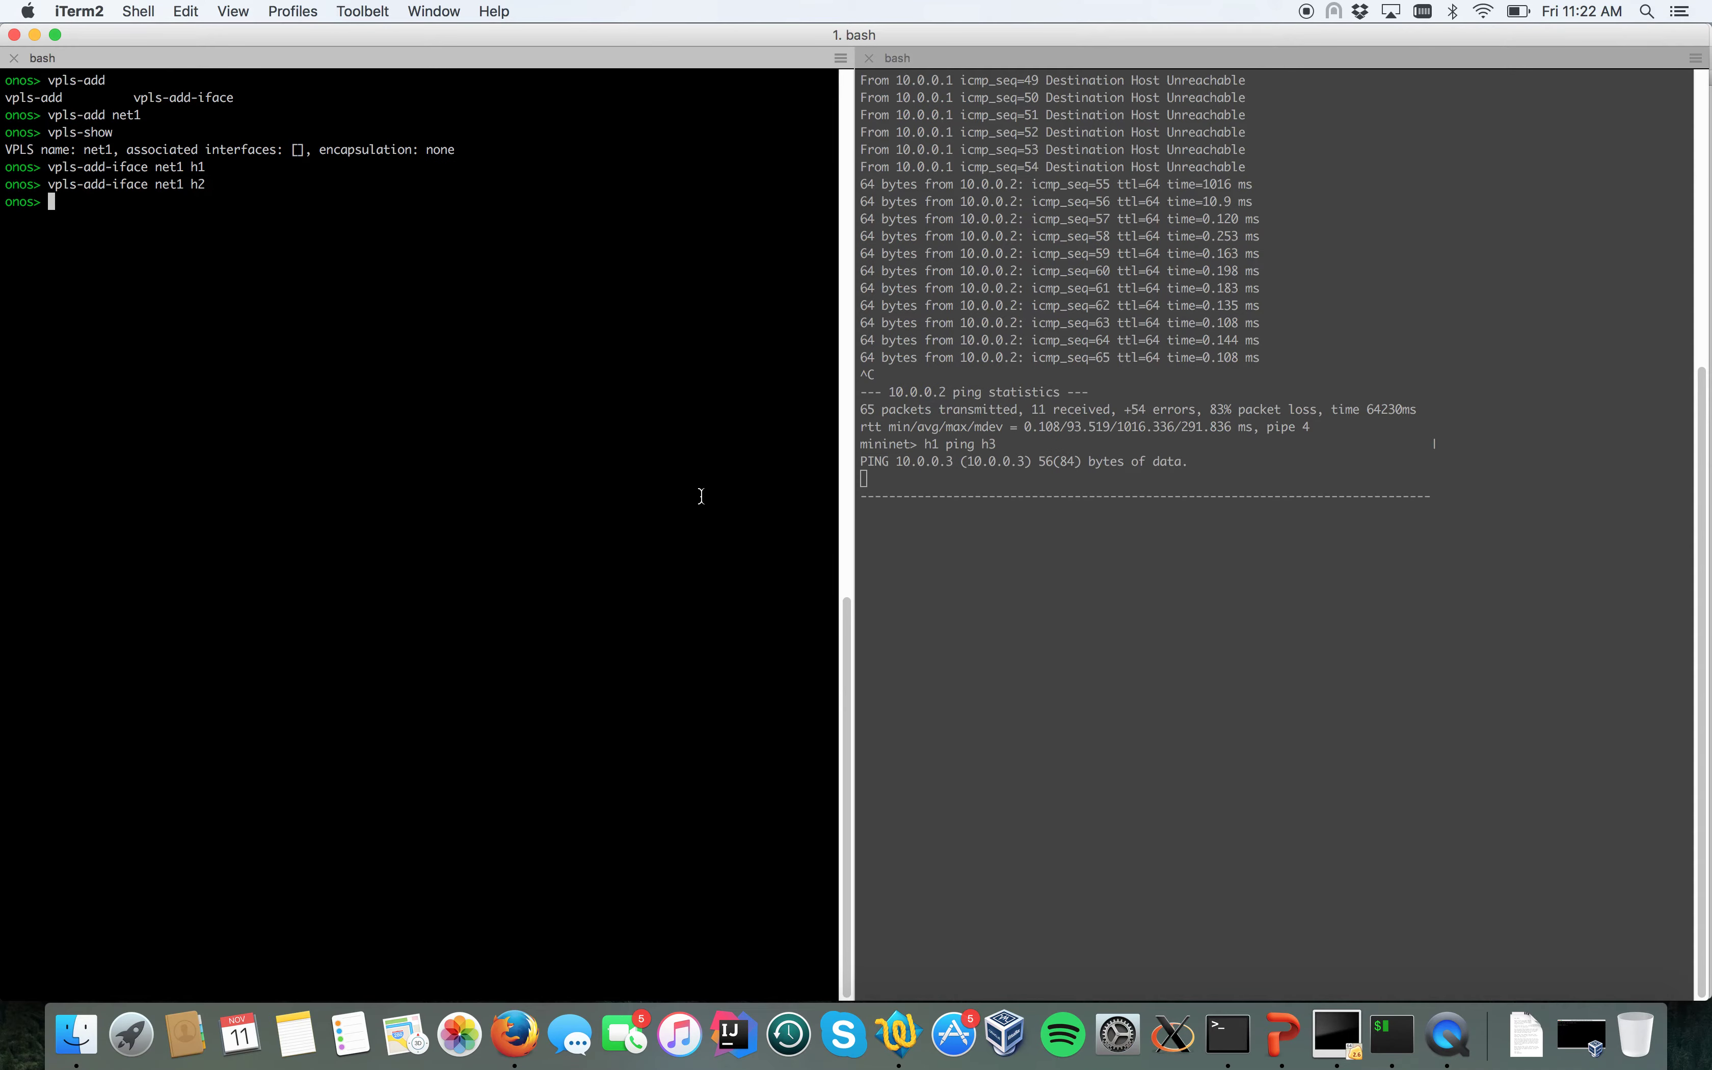
pyautogui.press('Up')
pyautogui.press('BackSpace')
pyautogui.write('3')
pyautogui.press('Return')
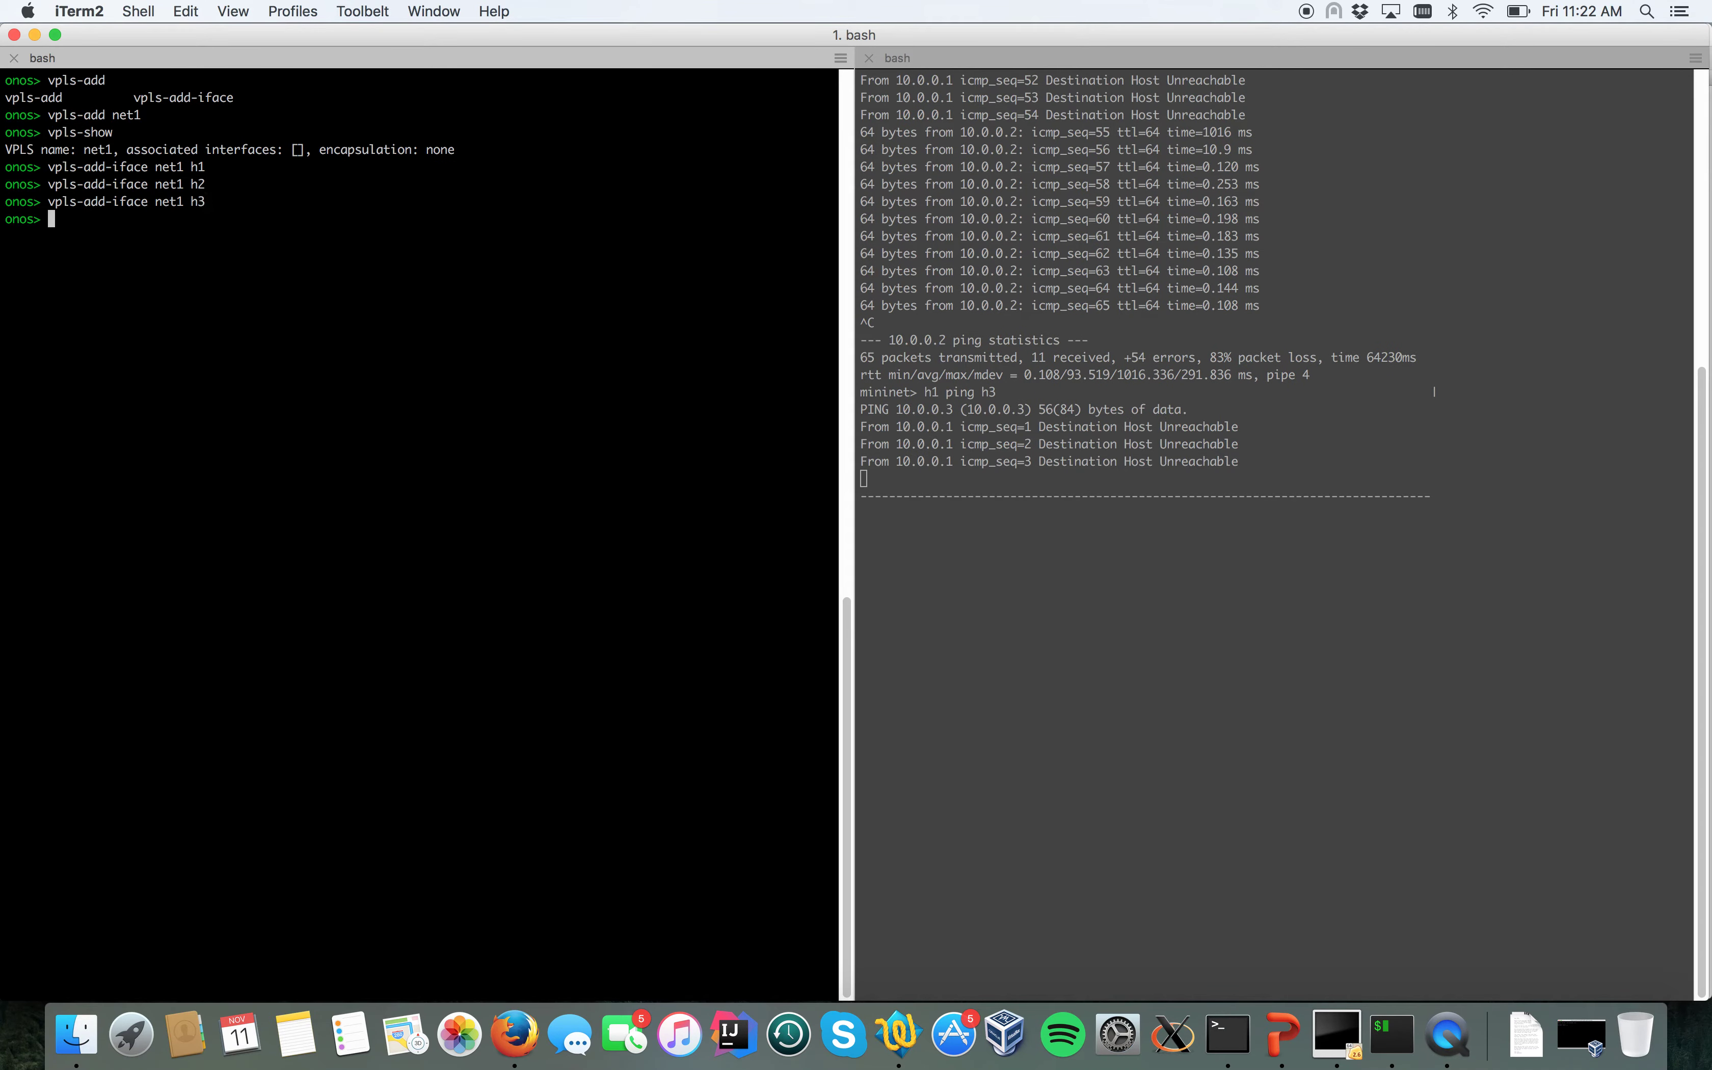
pyautogui.click(1374, 532)
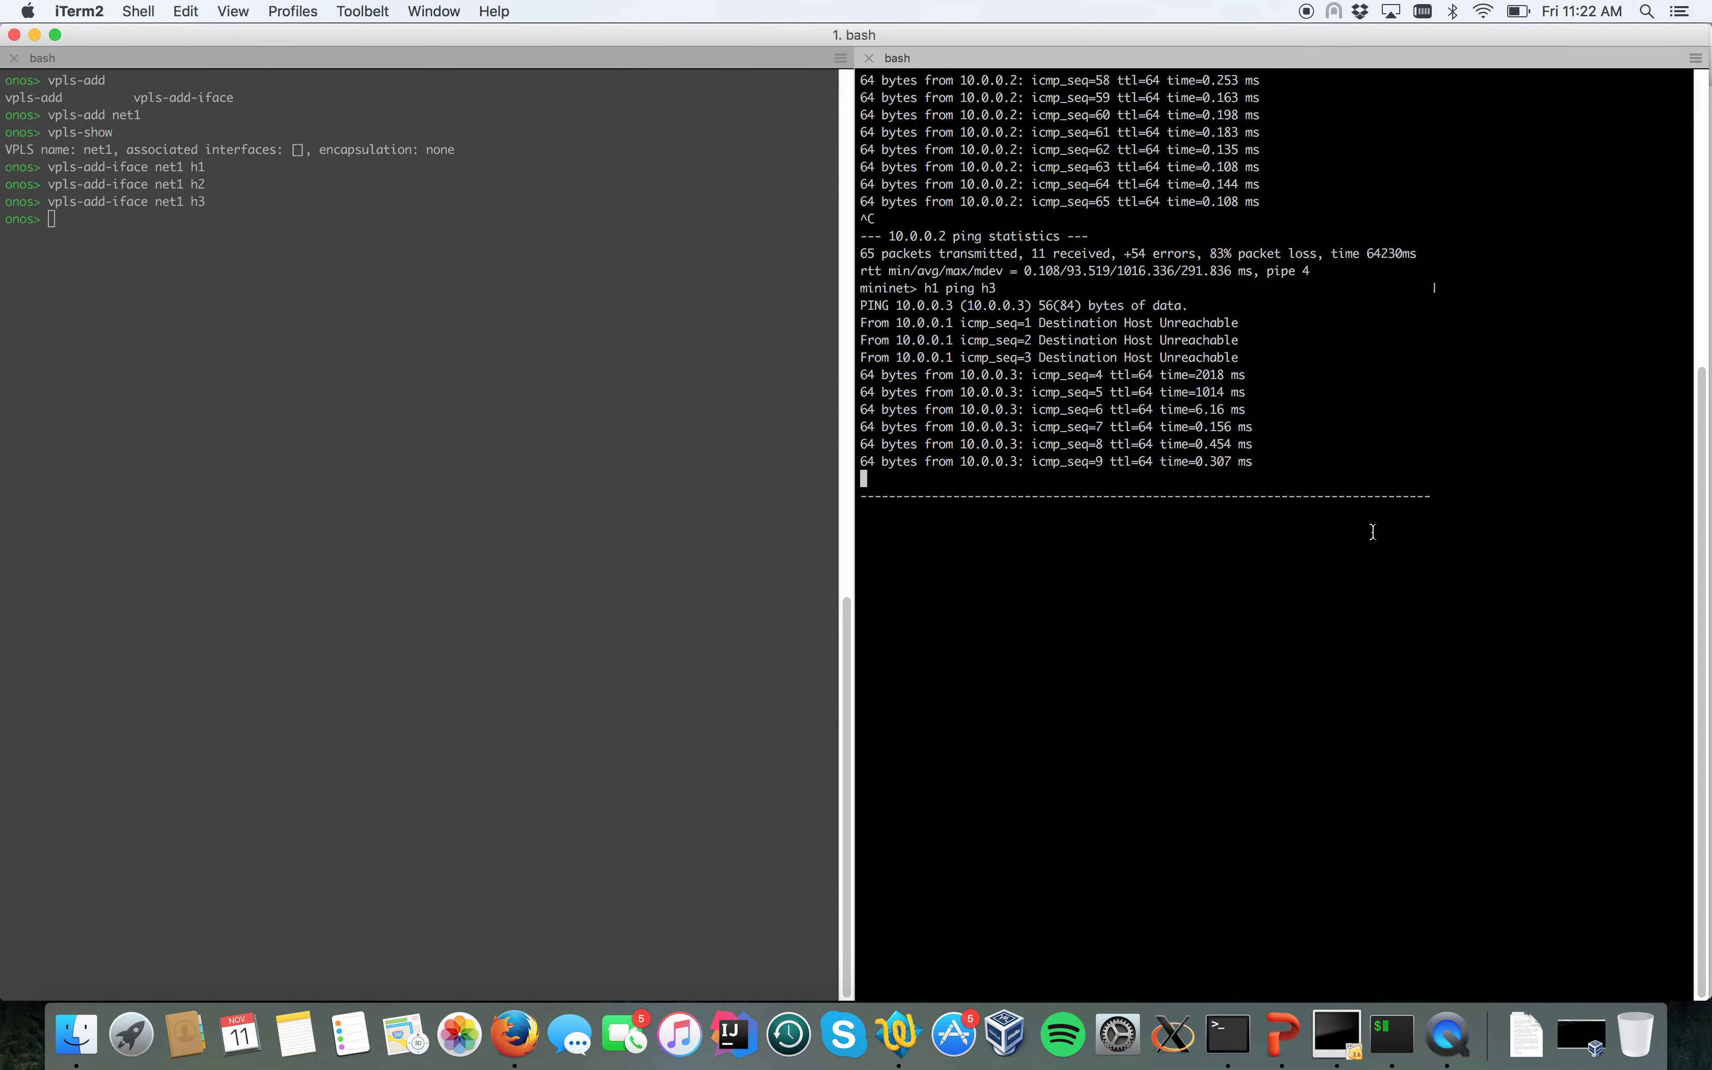
pyautogui.hotkey('ctrl', 'c')
# Ping h4 from h1 and add h4 to VPLS net1 so replies arrive
pyautogui.press('Up')
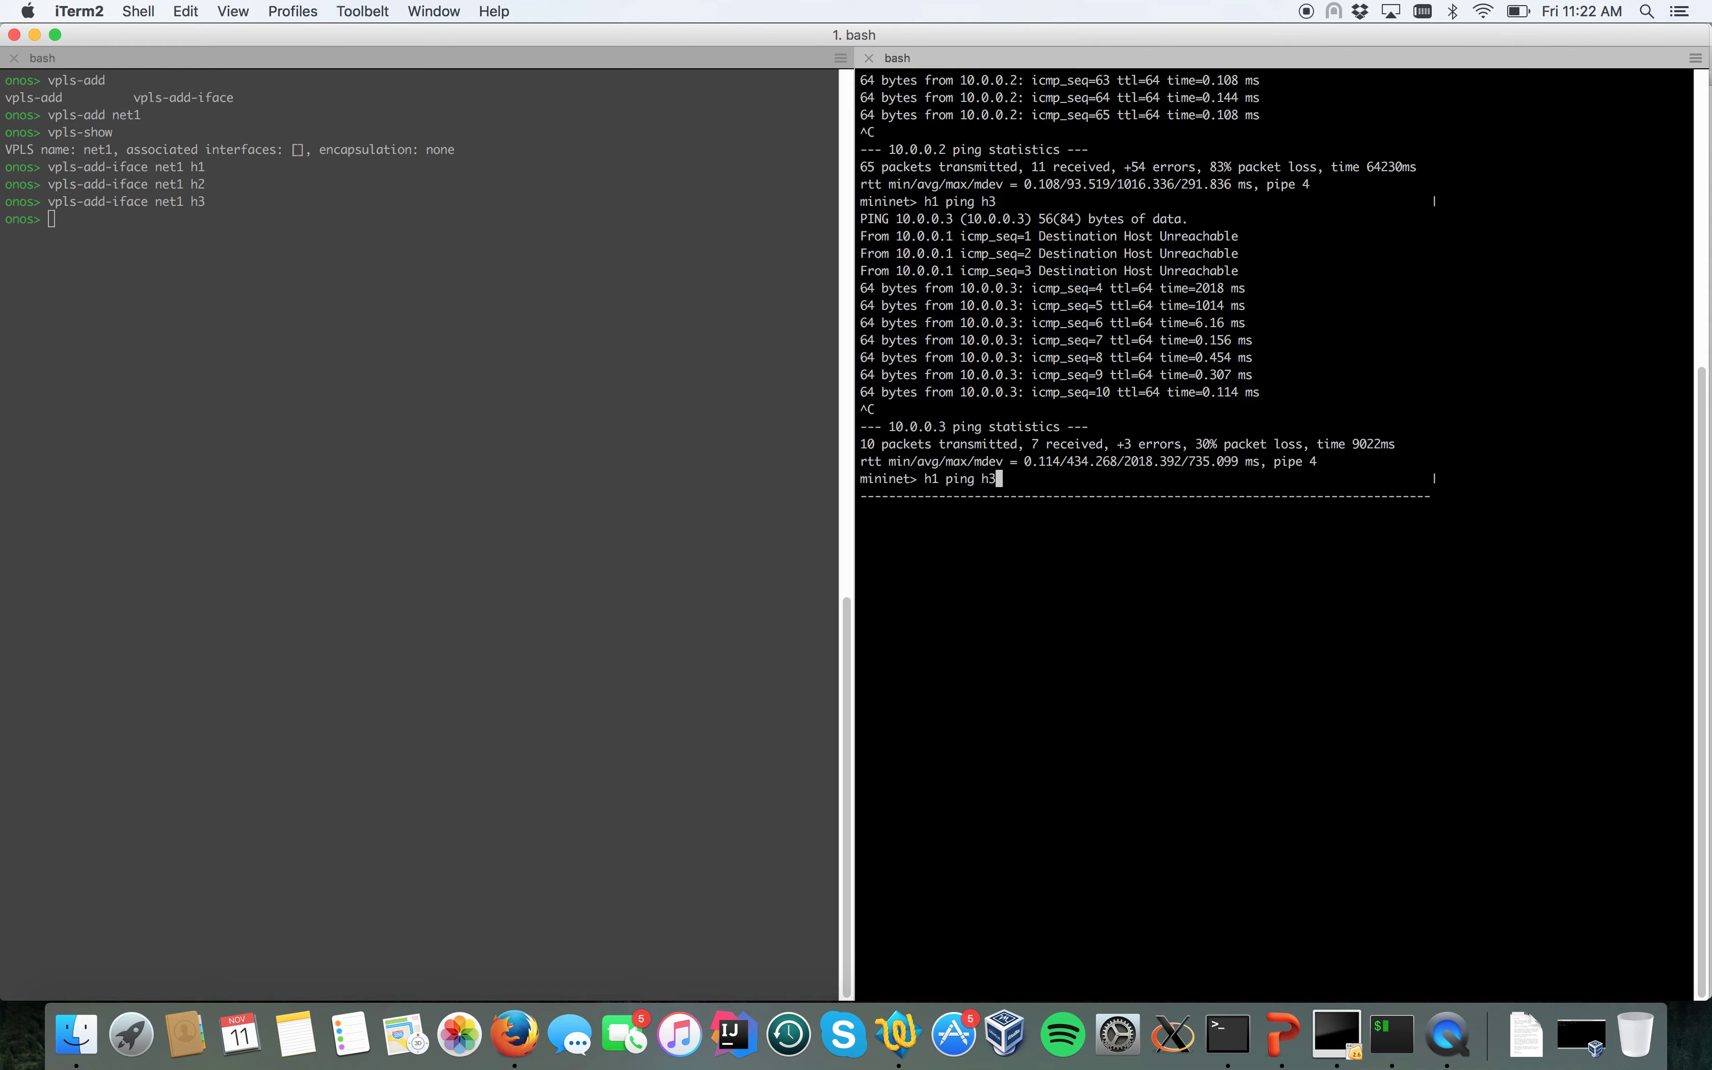
pyautogui.press('BackSpace')
pyautogui.write('4')
pyautogui.press('Return')
pyautogui.click(490, 479)
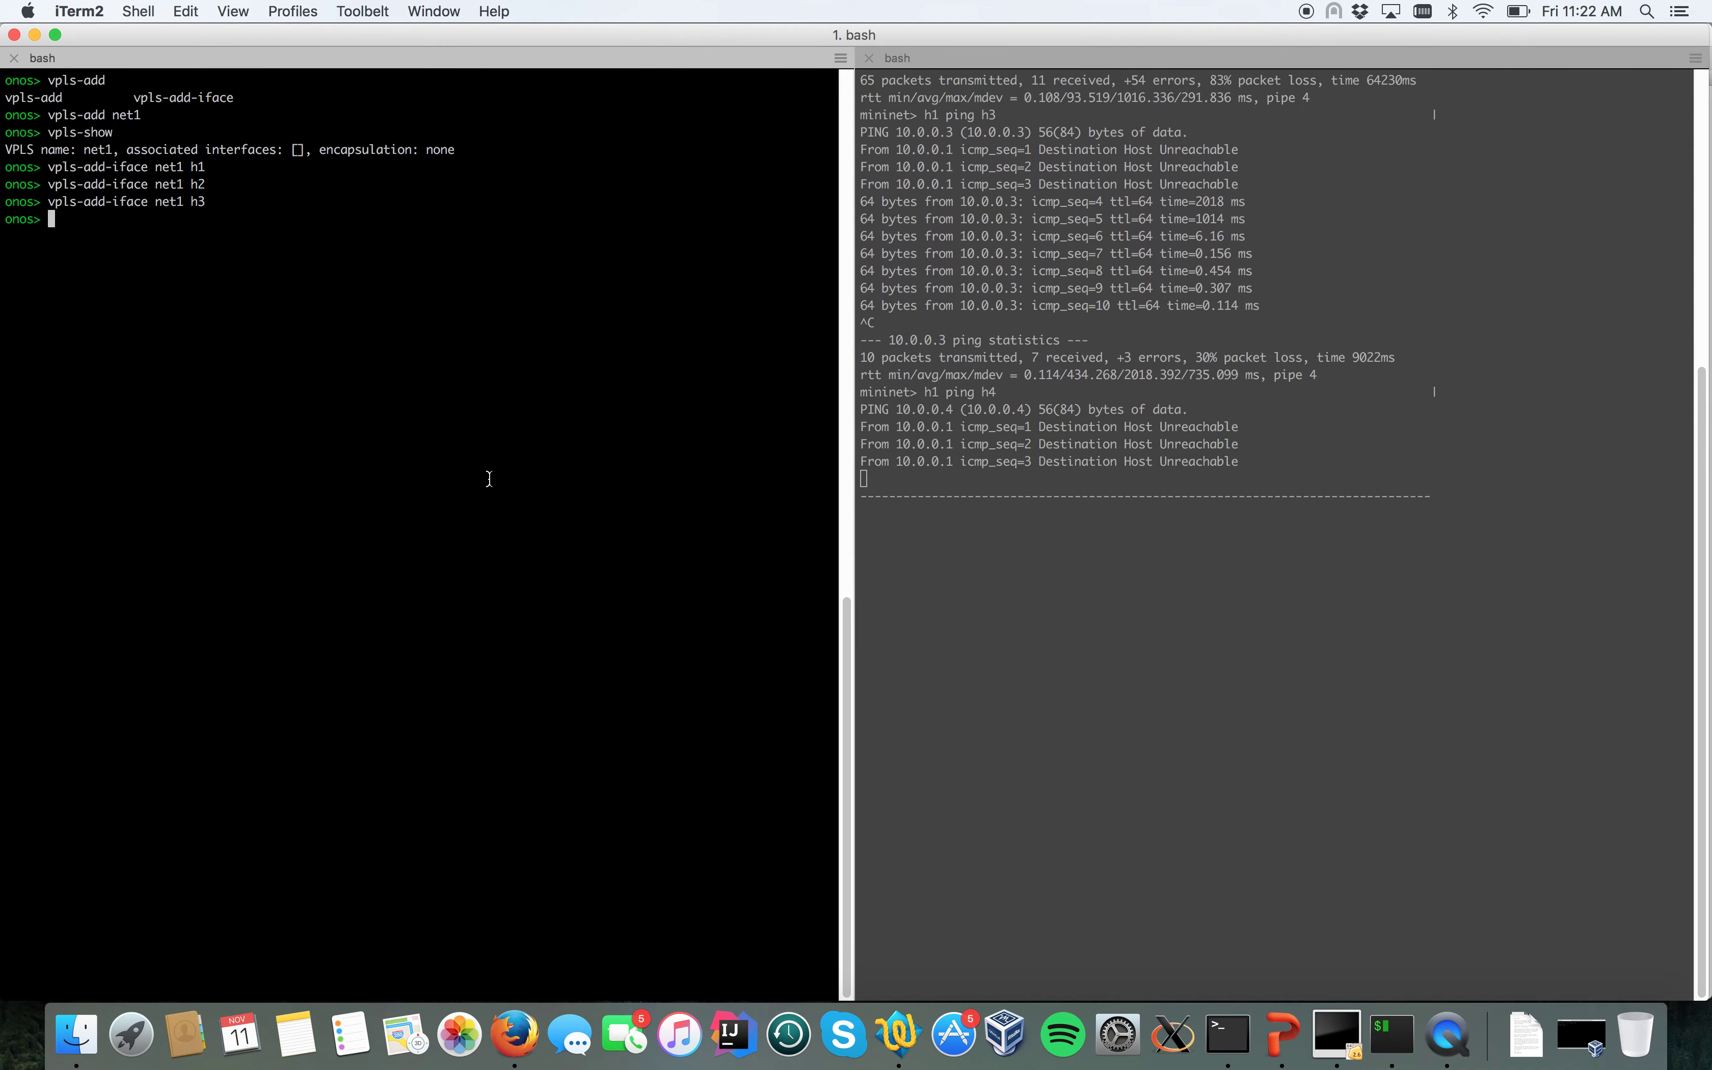
pyautogui.press('Up')
pyautogui.press('BackSpace')
pyautogui.write('4')
pyautogui.press('Return')
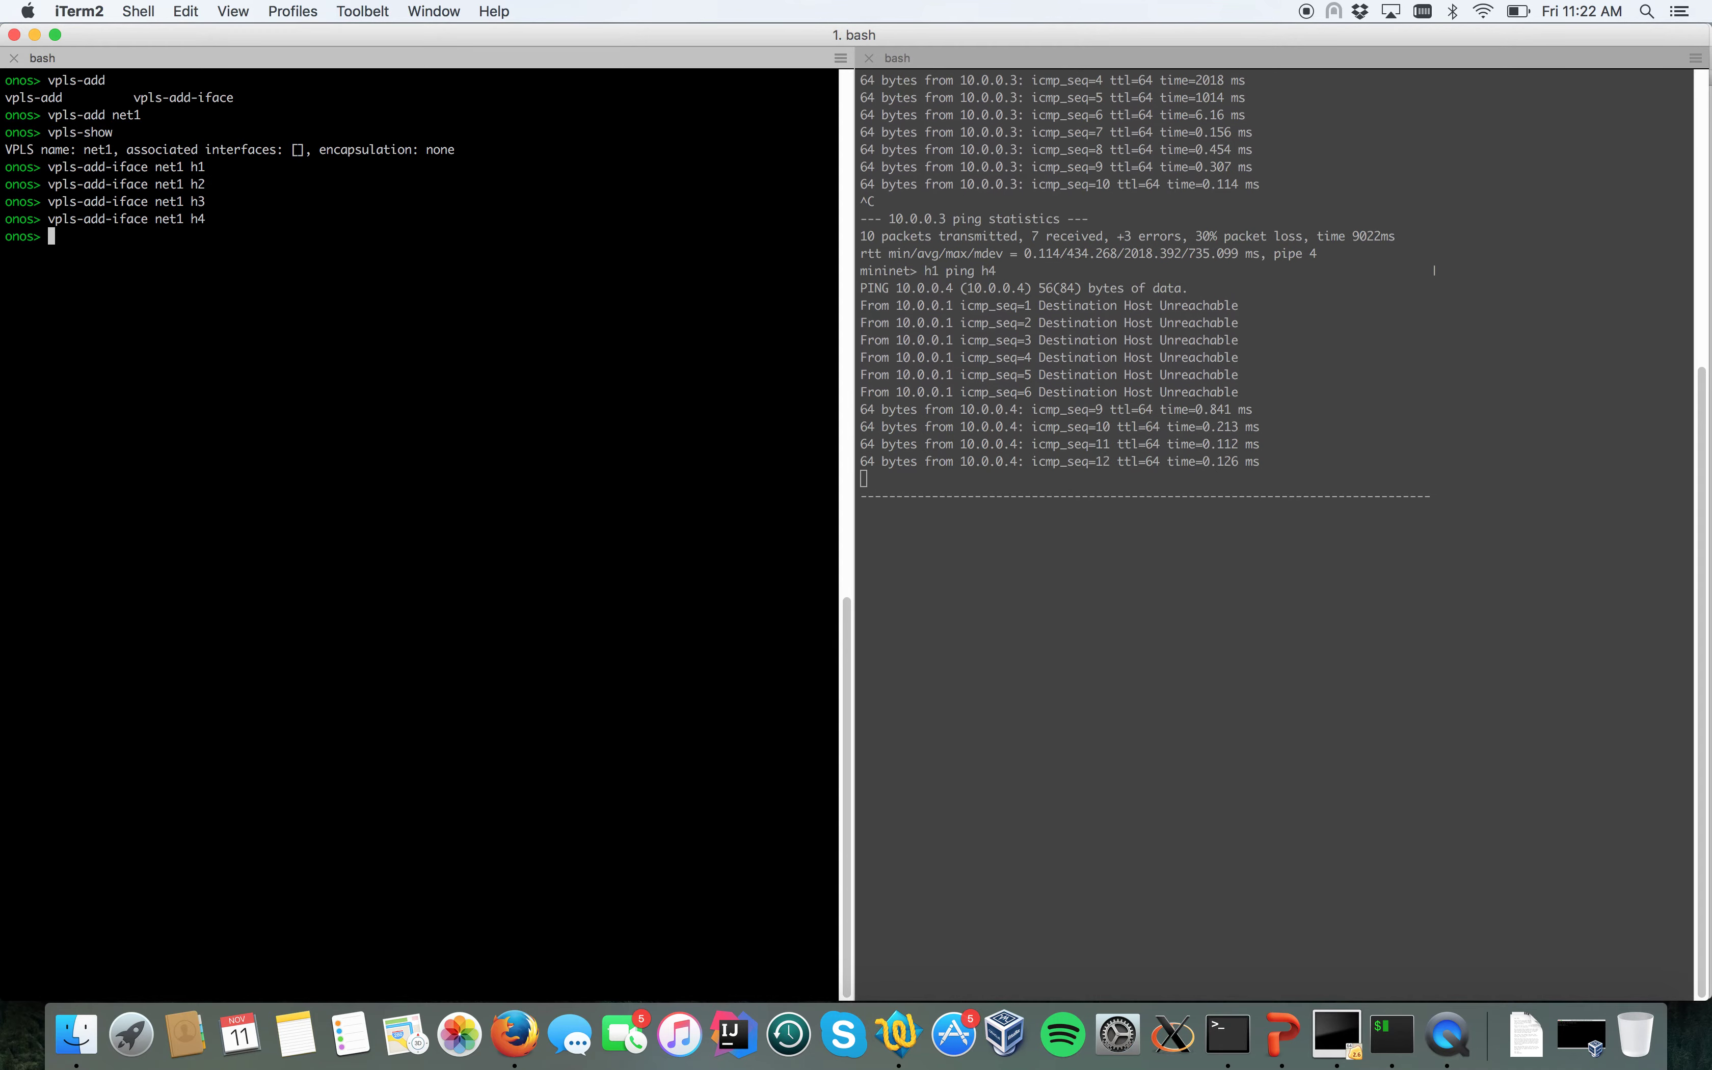
# Remove h4 from VPLS net1 with vpls-del-iface, pausing h1's pings to 10.0.0.4
pyautogui.press('Up')
pyautogui.press('Down')
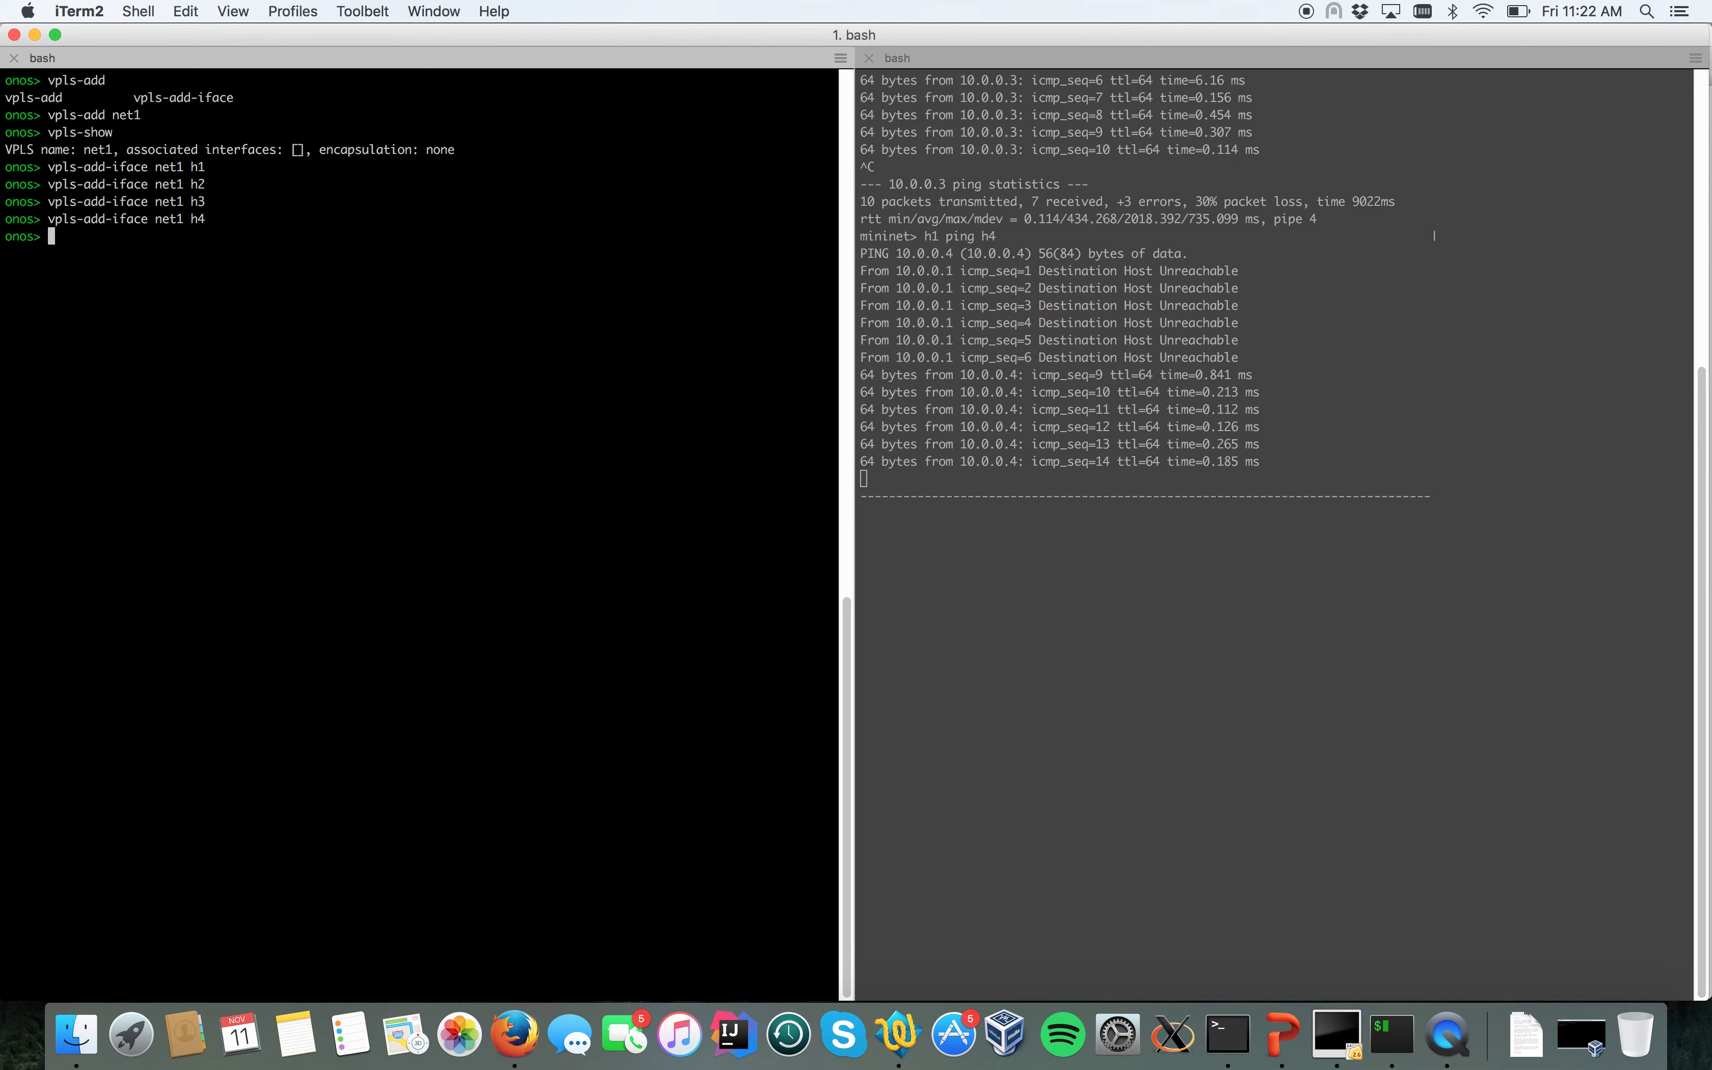
pyautogui.write('vpls-del-')
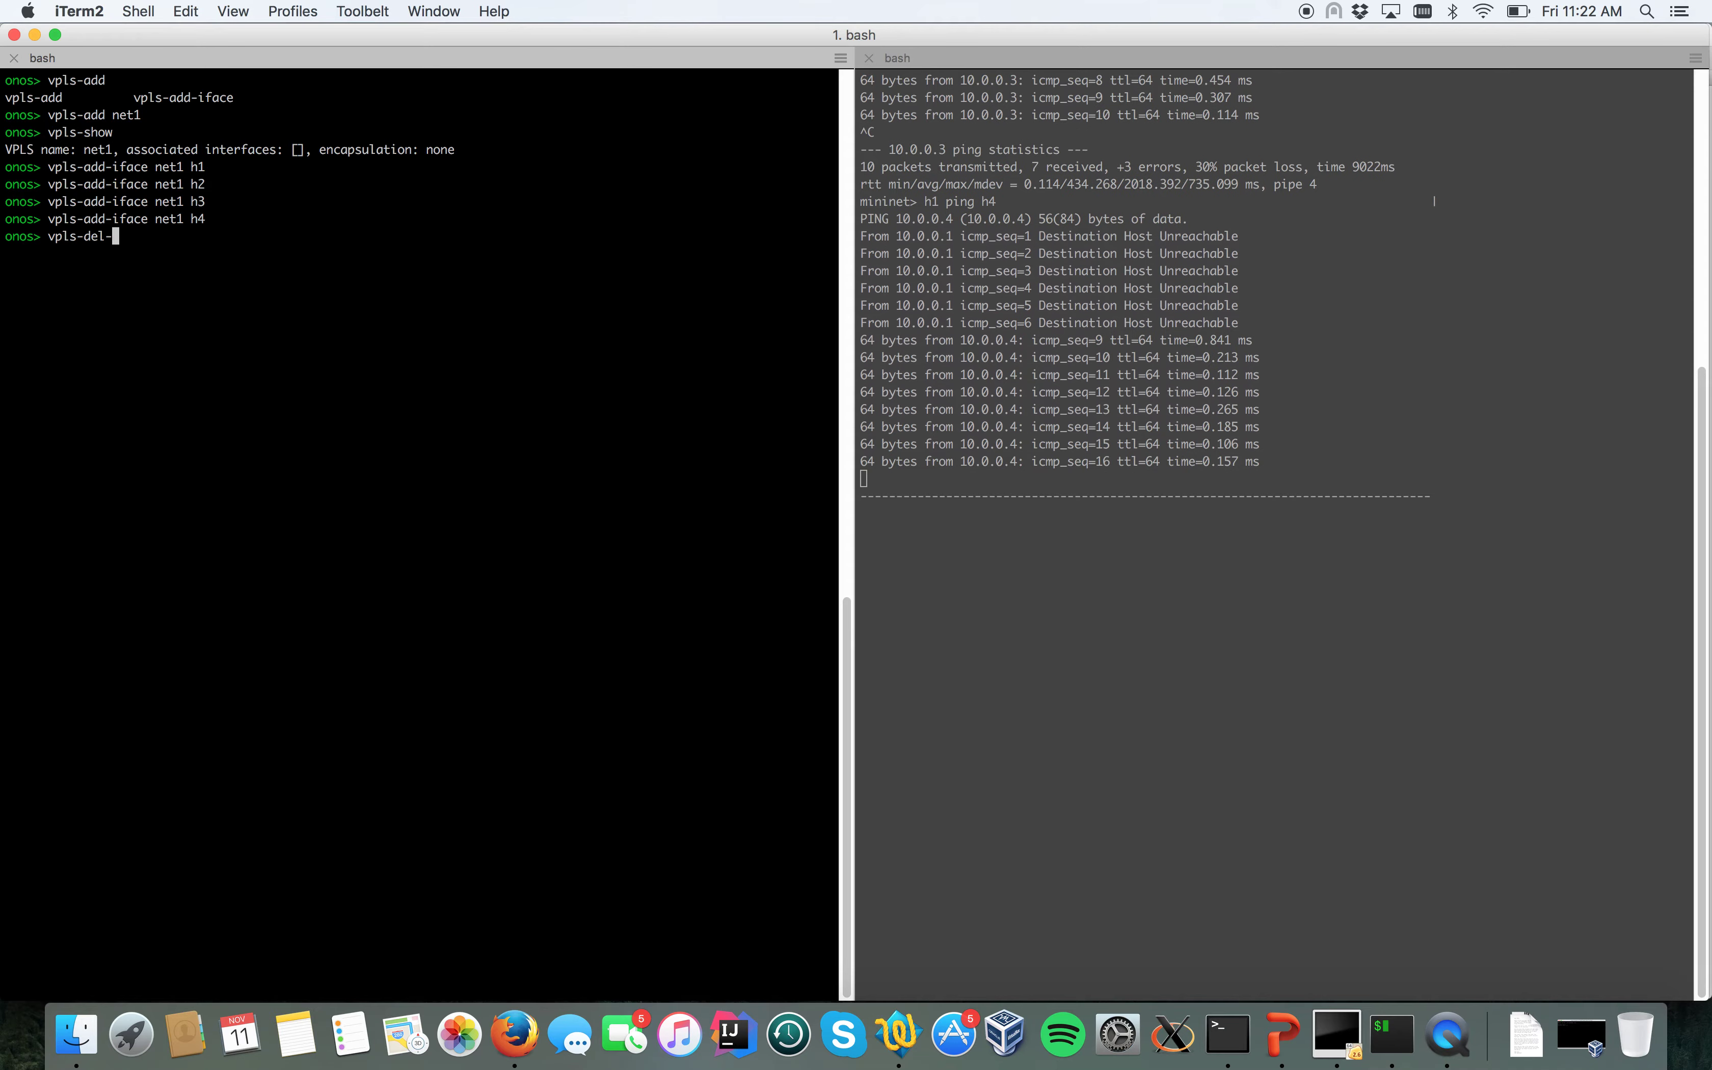
pyautogui.press('BackSpace')
pyautogui.write('-iface ')
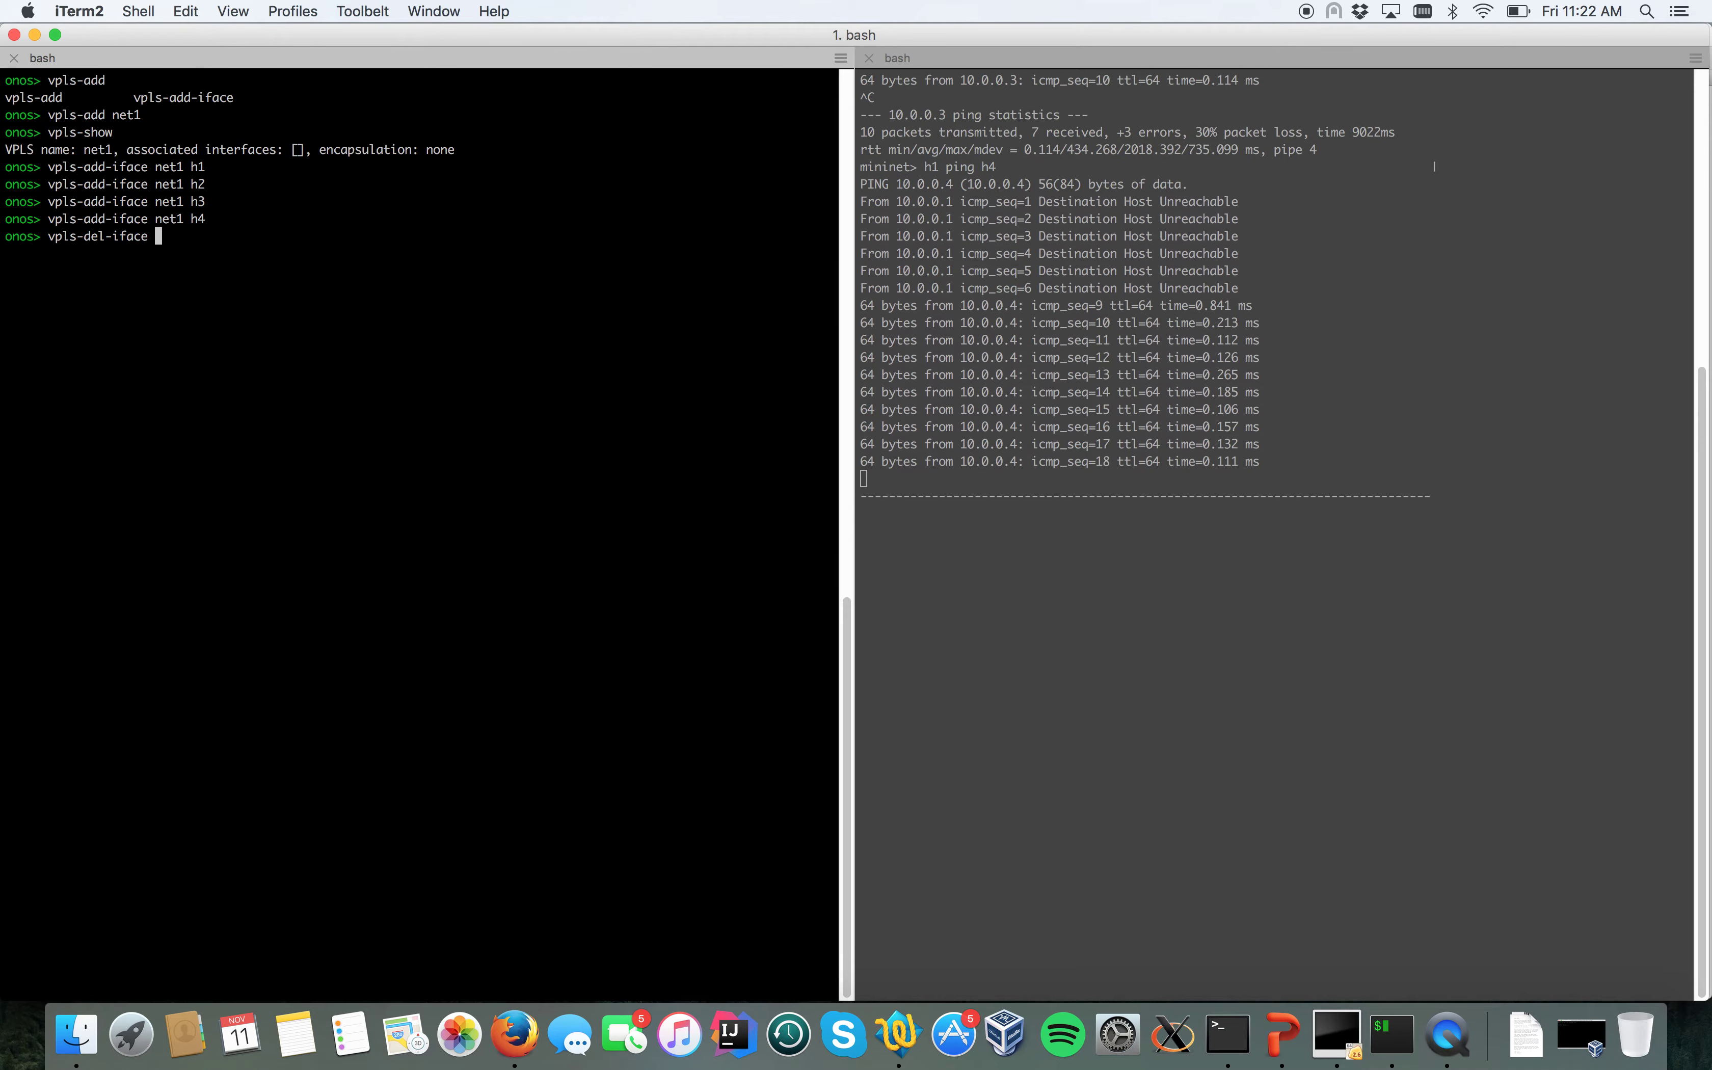
pyautogui.write('h4')
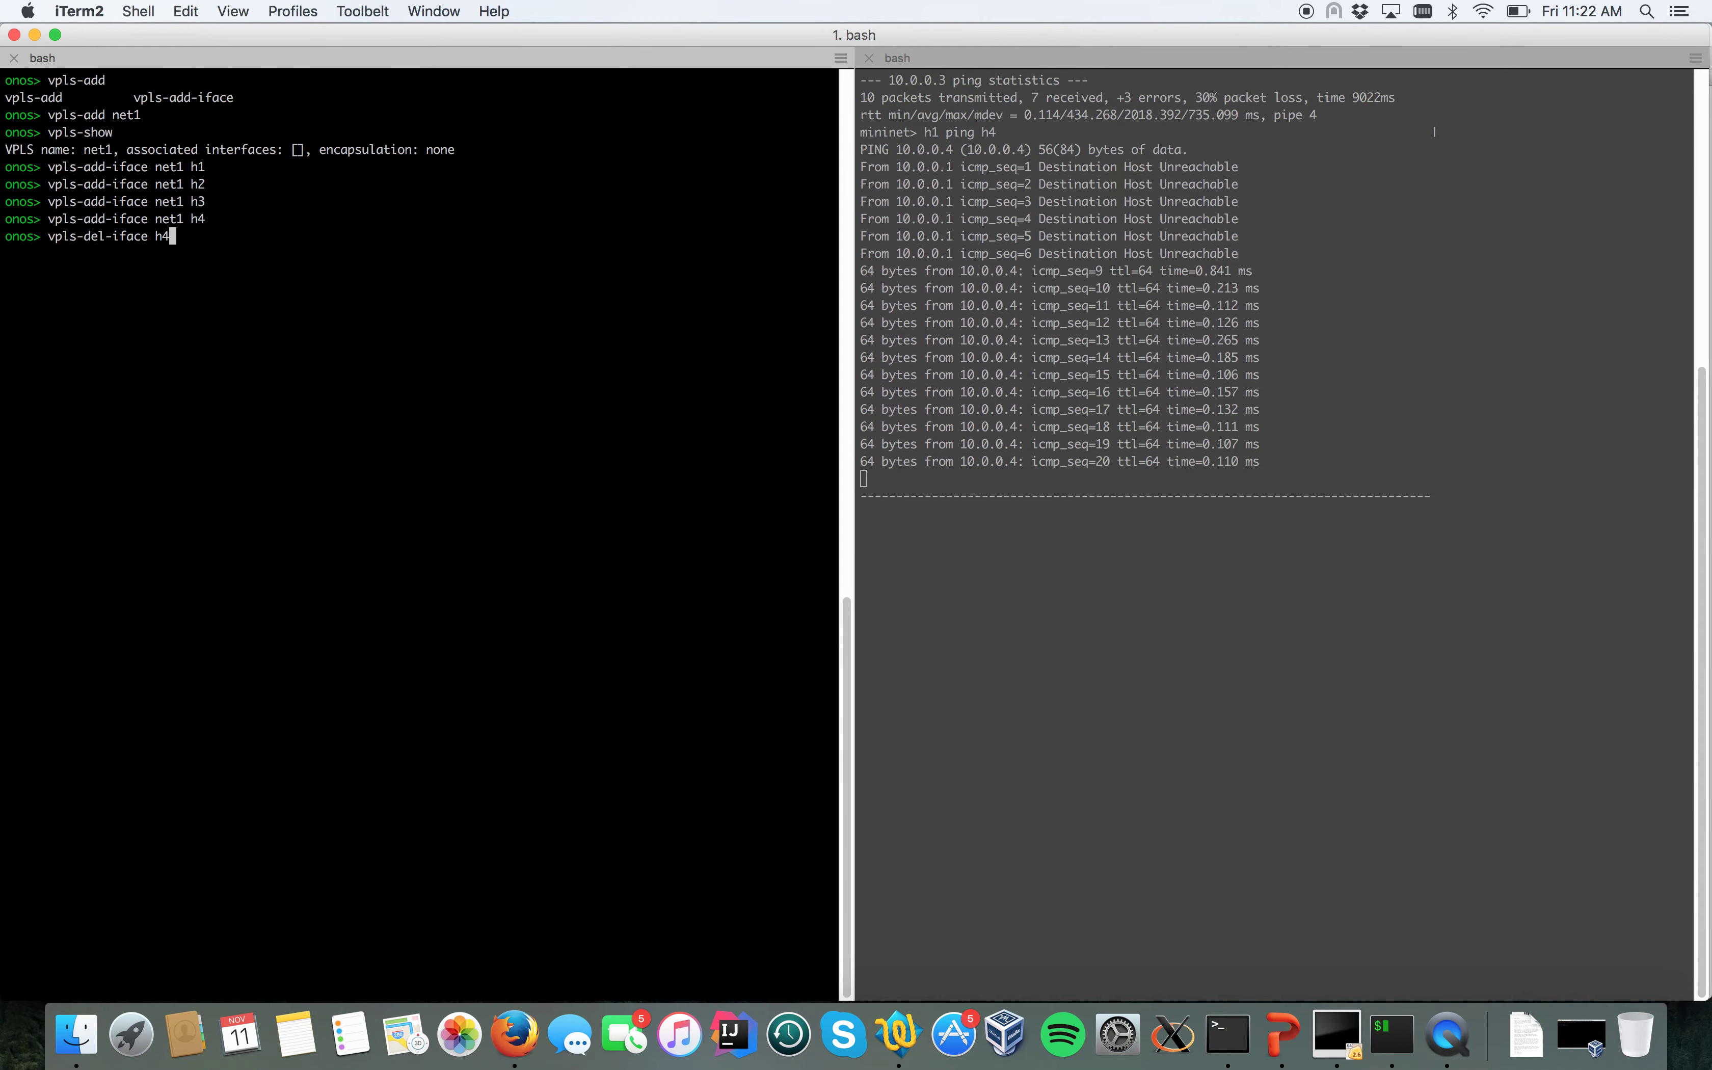
pyautogui.press('Return')
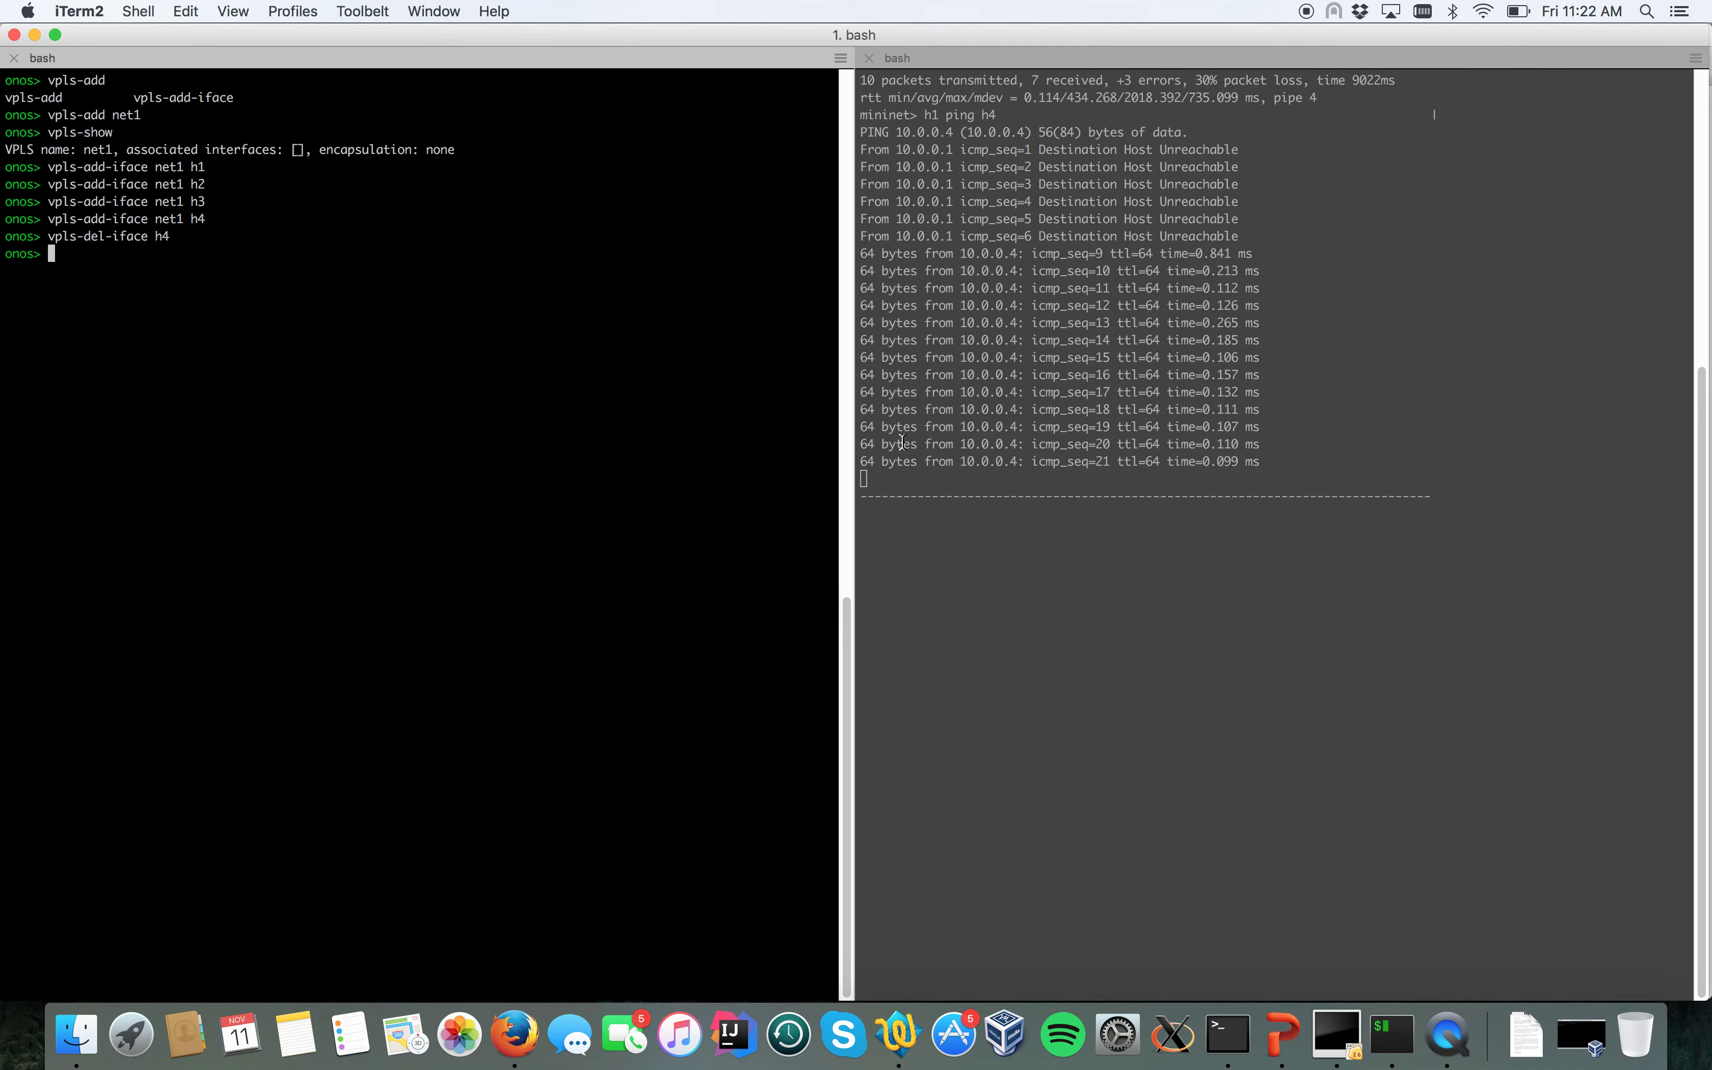
# Mark the last ping reply before the gap, then re-add h4 to net1
pyautogui.moveTo(861, 460); pyautogui.dragTo(1263, 461)
pyautogui.click(353, 550)
pyautogui.press('Up')
pyautogui.press('Up')
pyautogui.press('Return')
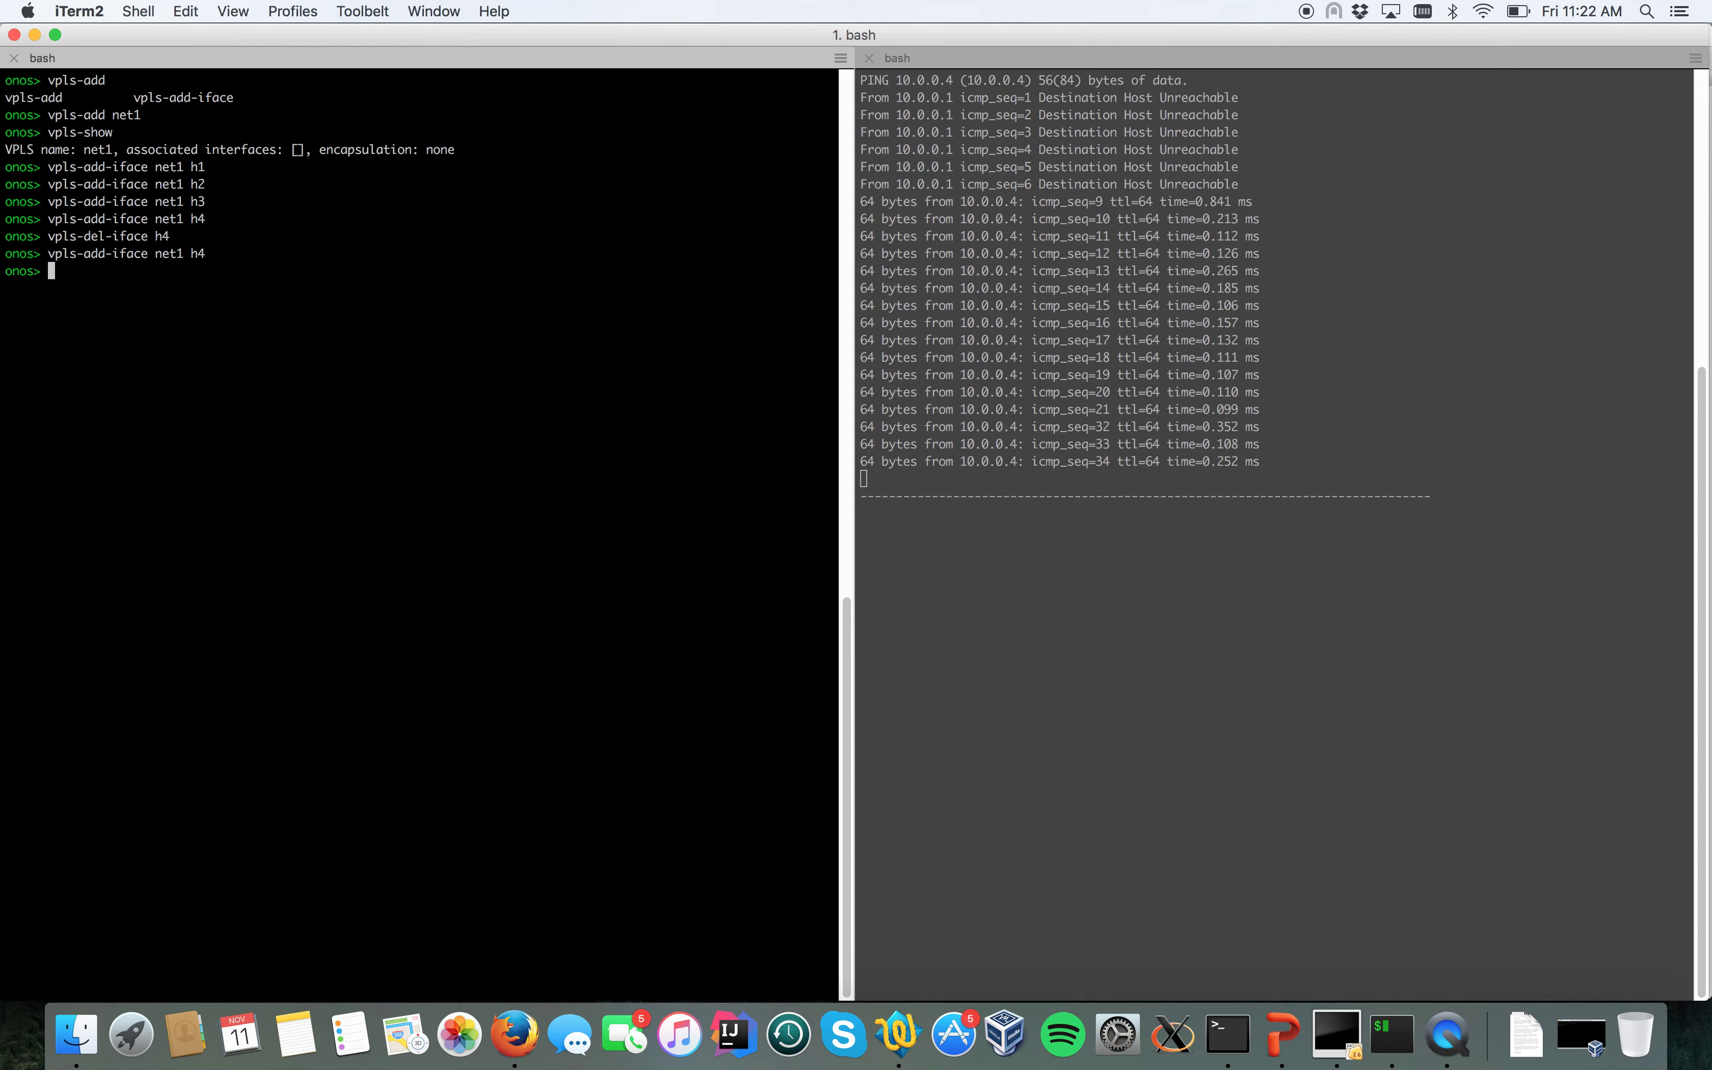
# Show net1 with interfaces h1–h4, highlighting encapsulation none, then clear the ONOS pane
pyautogui.write('vpls-show')
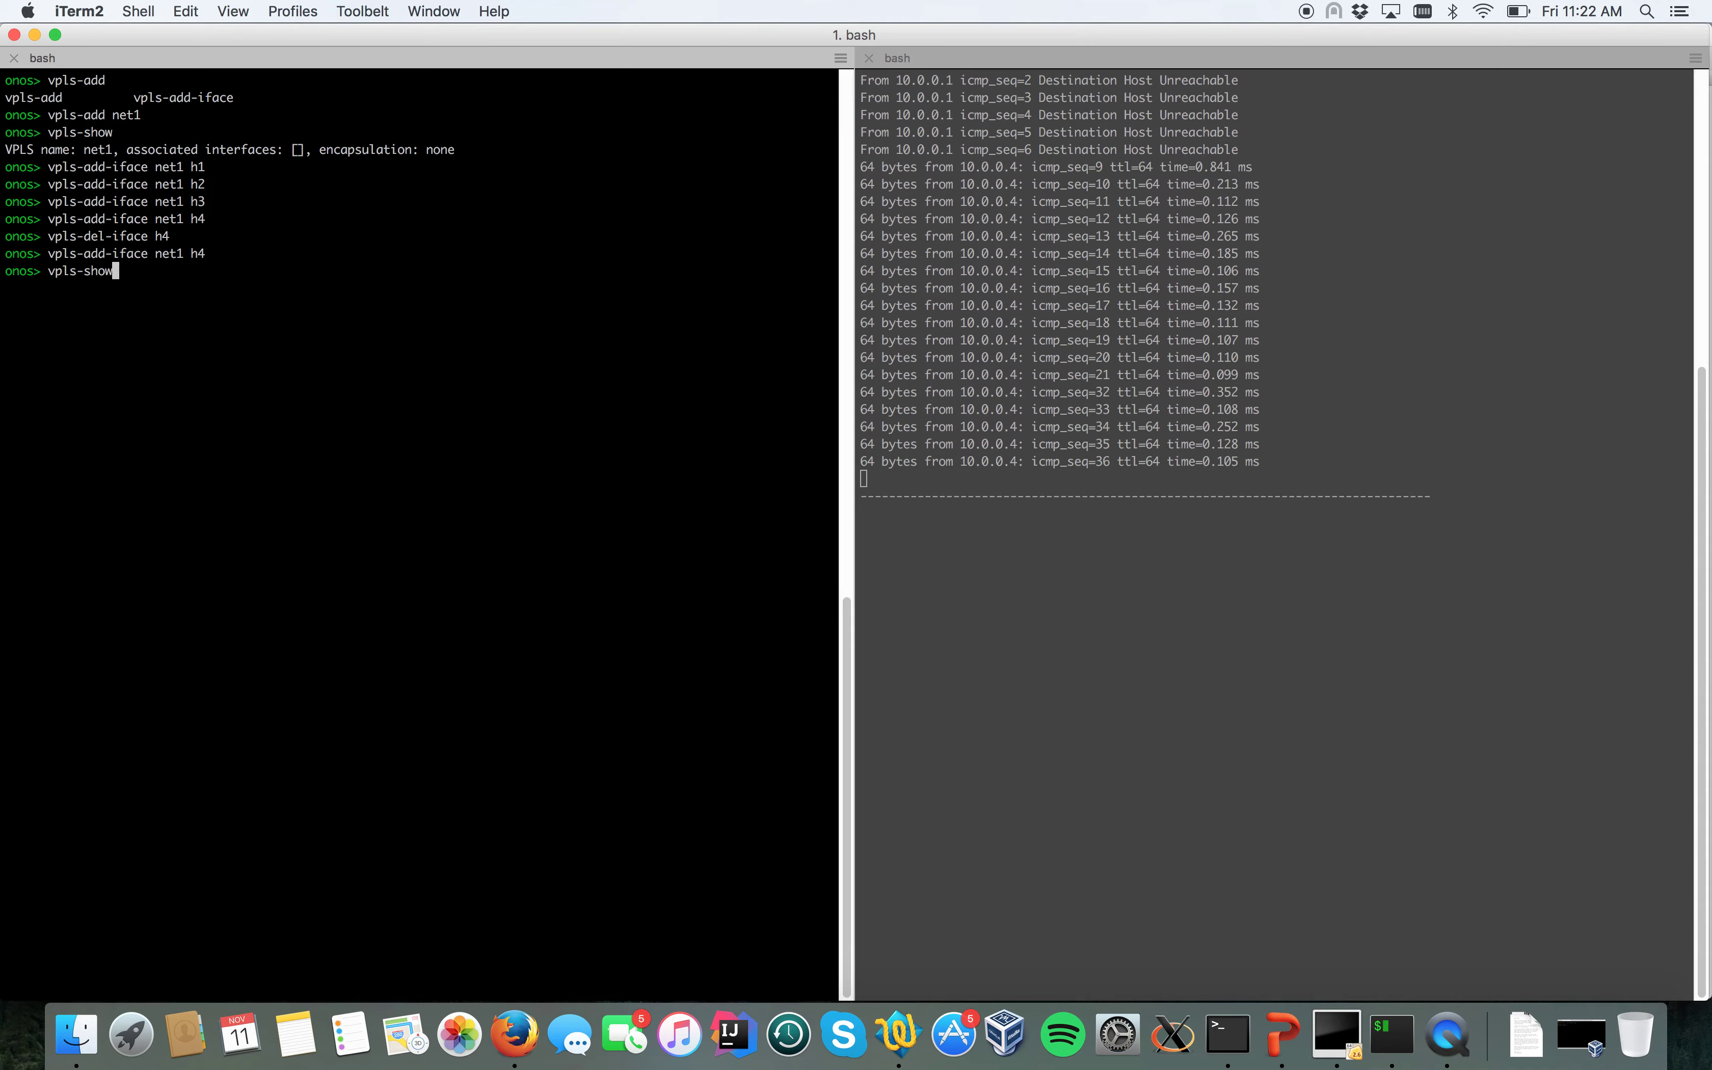
pyautogui.press('Return')
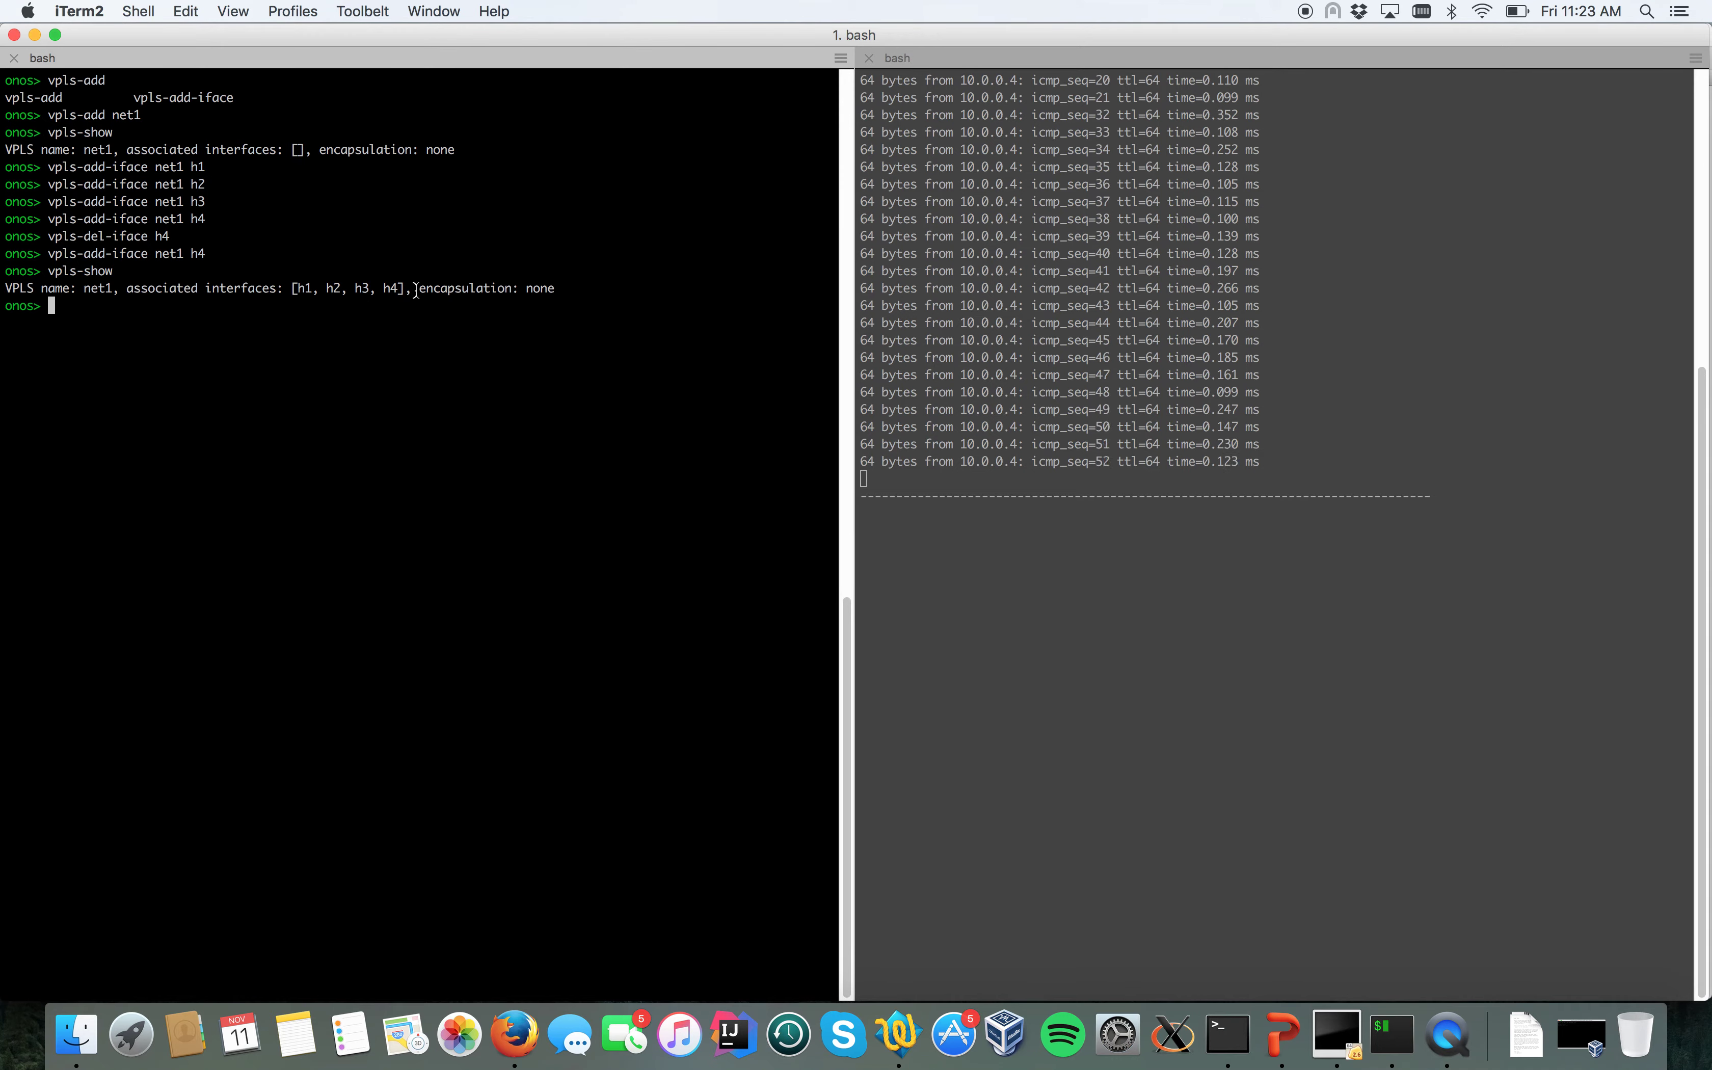
pyautogui.moveTo(418, 288); pyautogui.dragTo(557, 288)
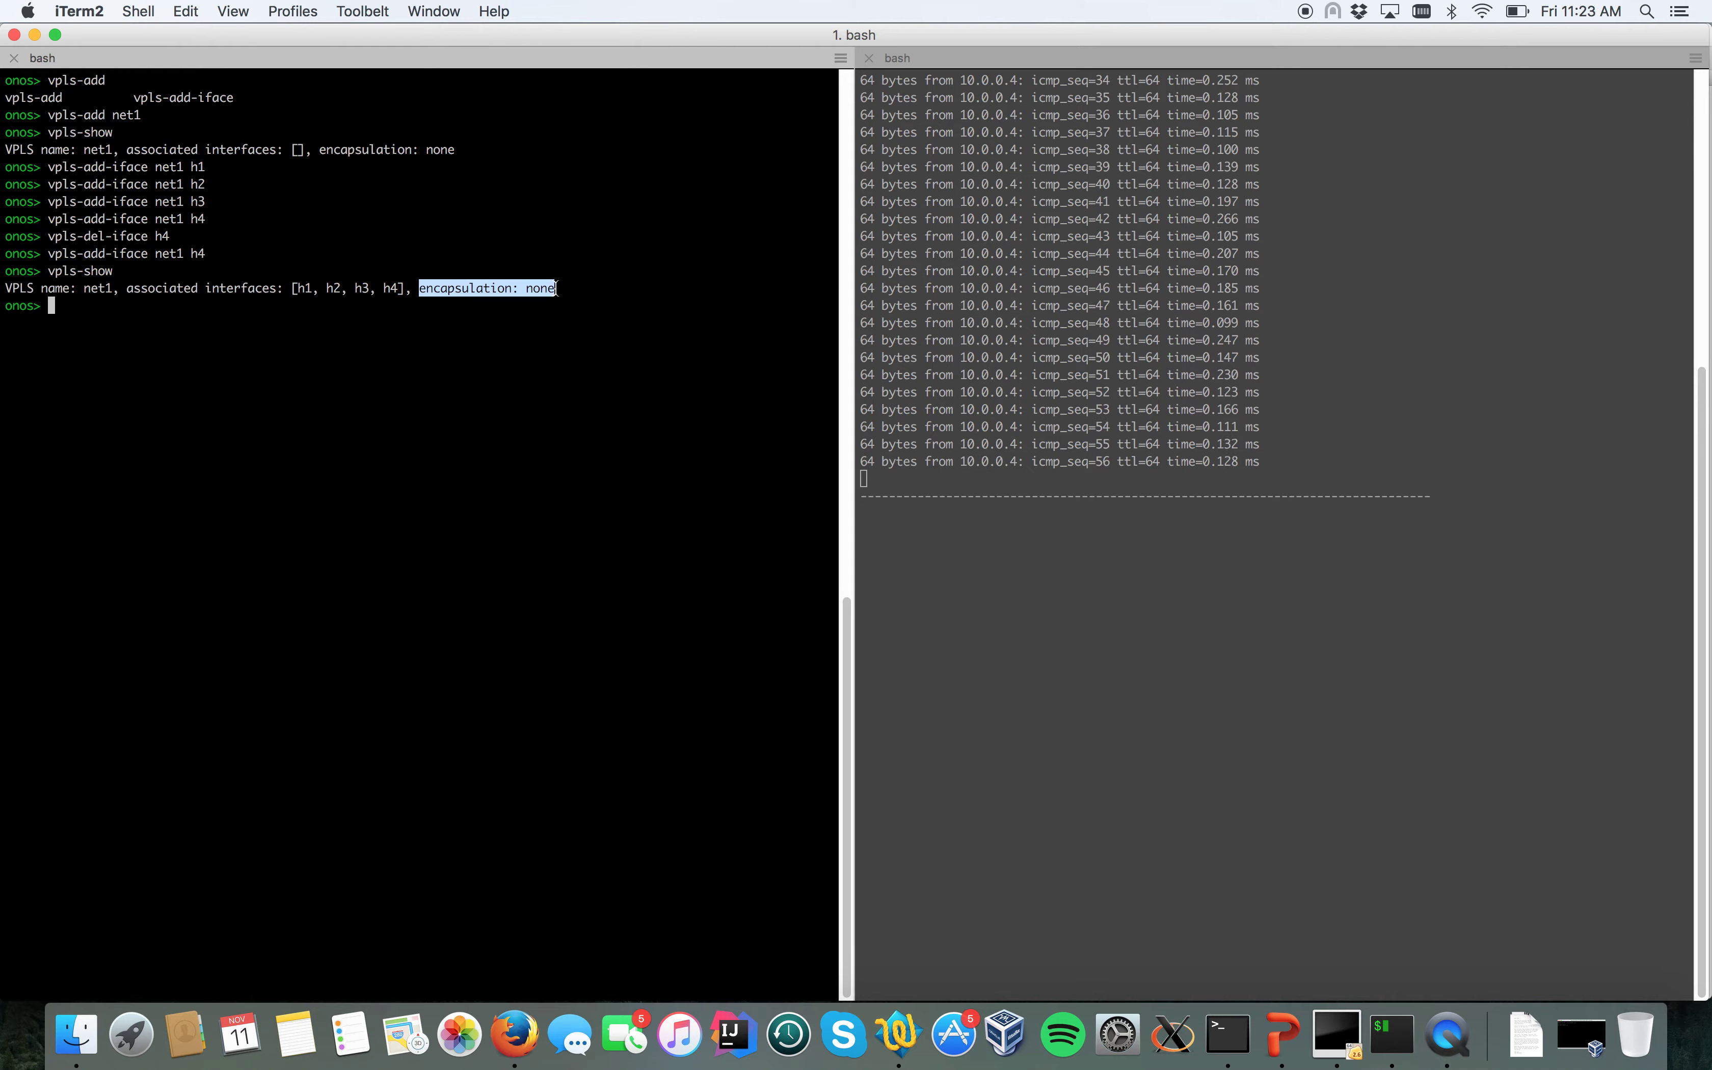
pyautogui.click(536, 369)
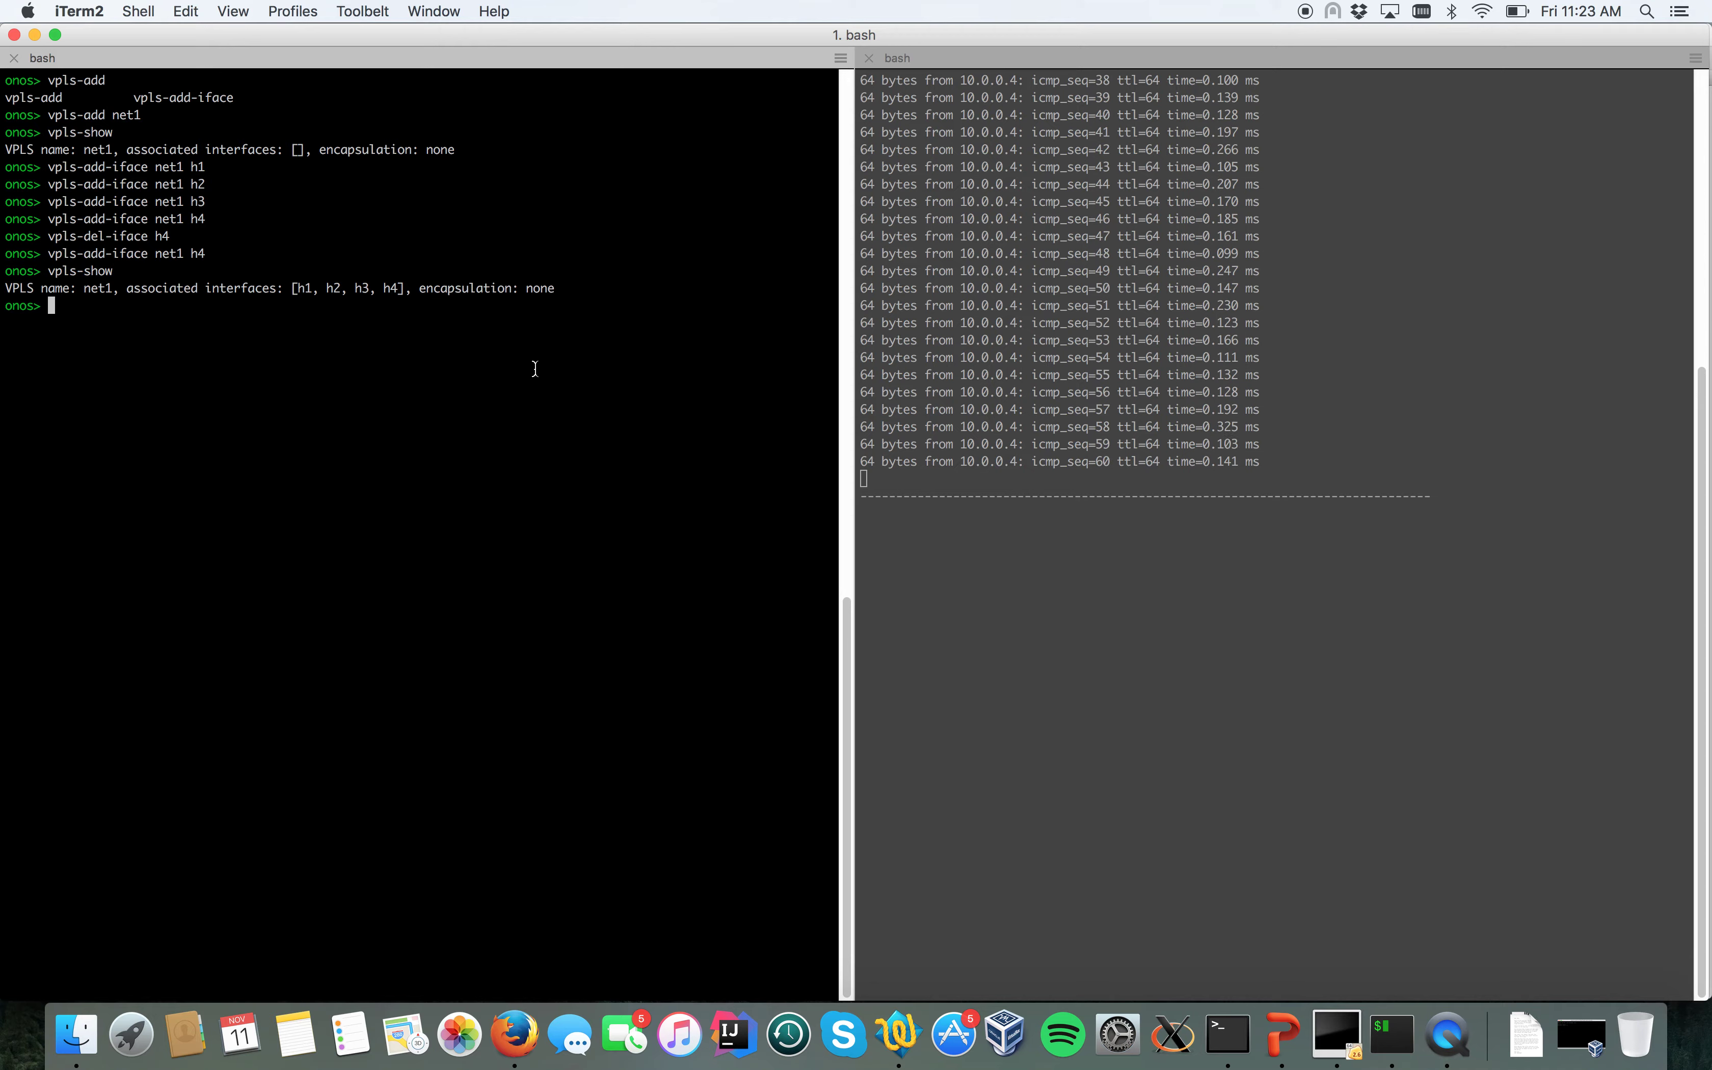
pyautogui.hotkey('ctrl', 'l')
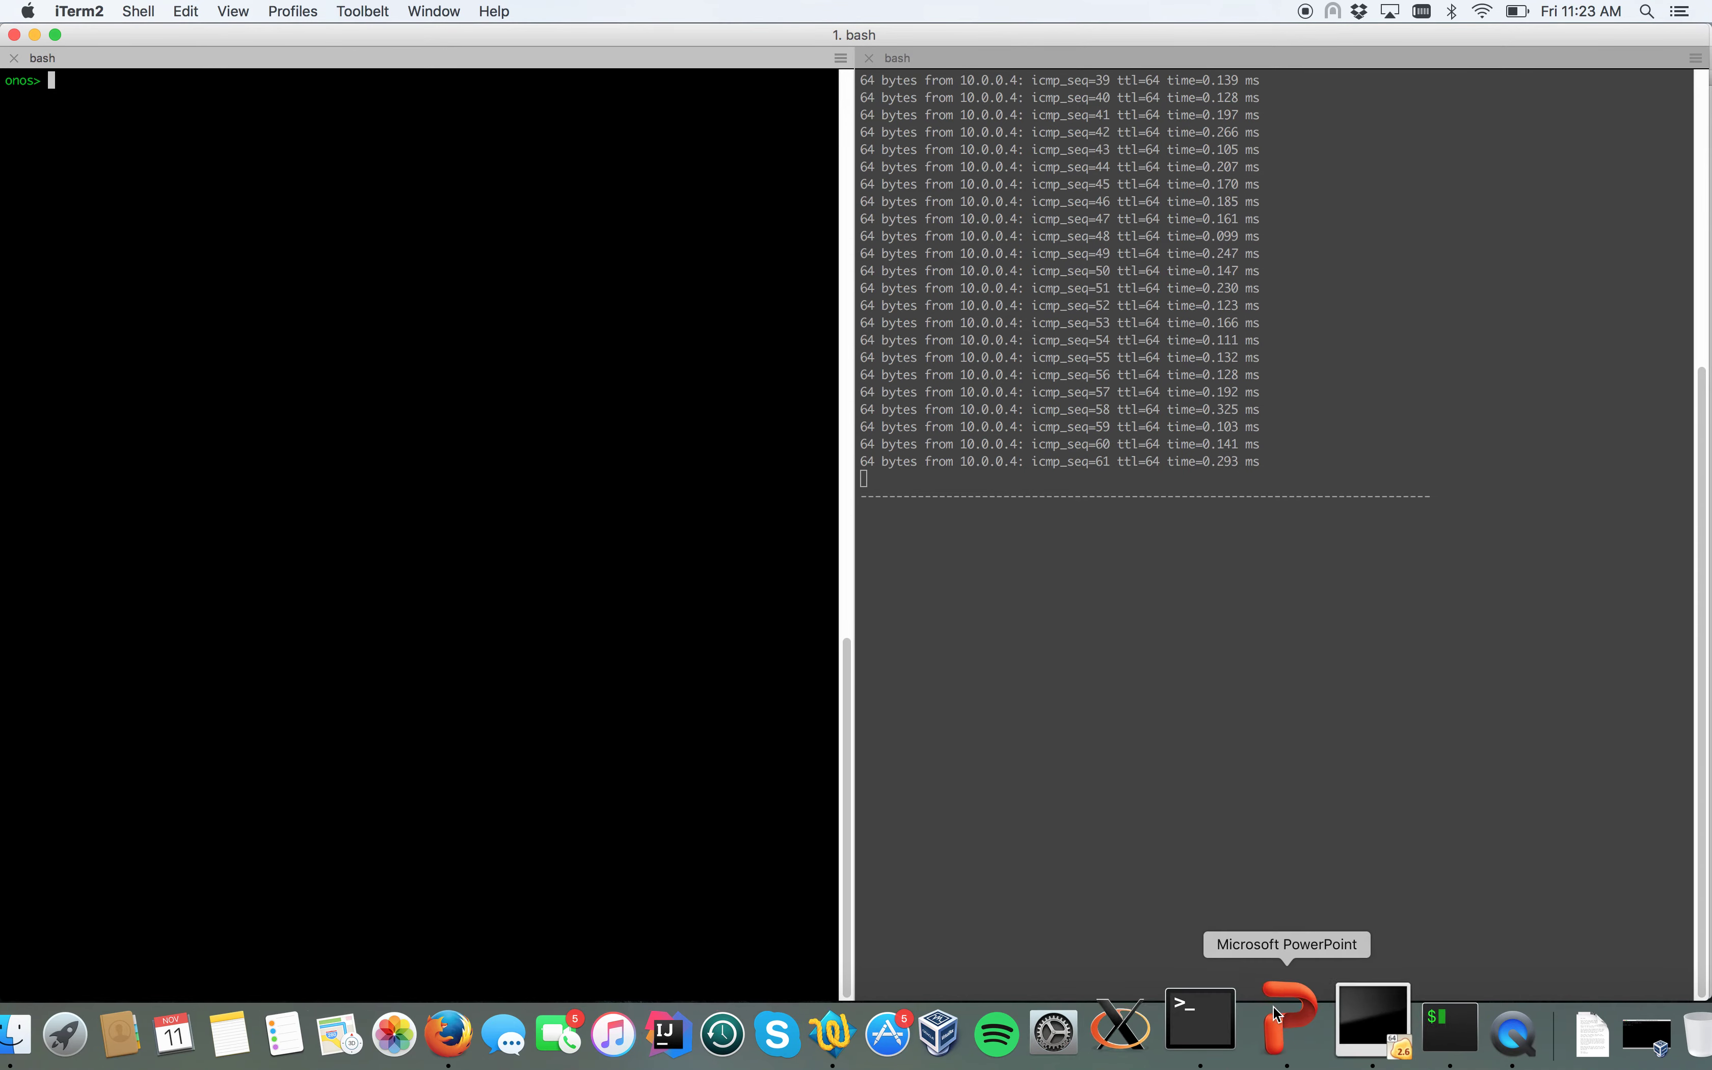
# Bring PowerPoint forward showing the VPLS Demo slide of H1–H4 on VLANs 100–400
pyautogui.click(1279, 1019)
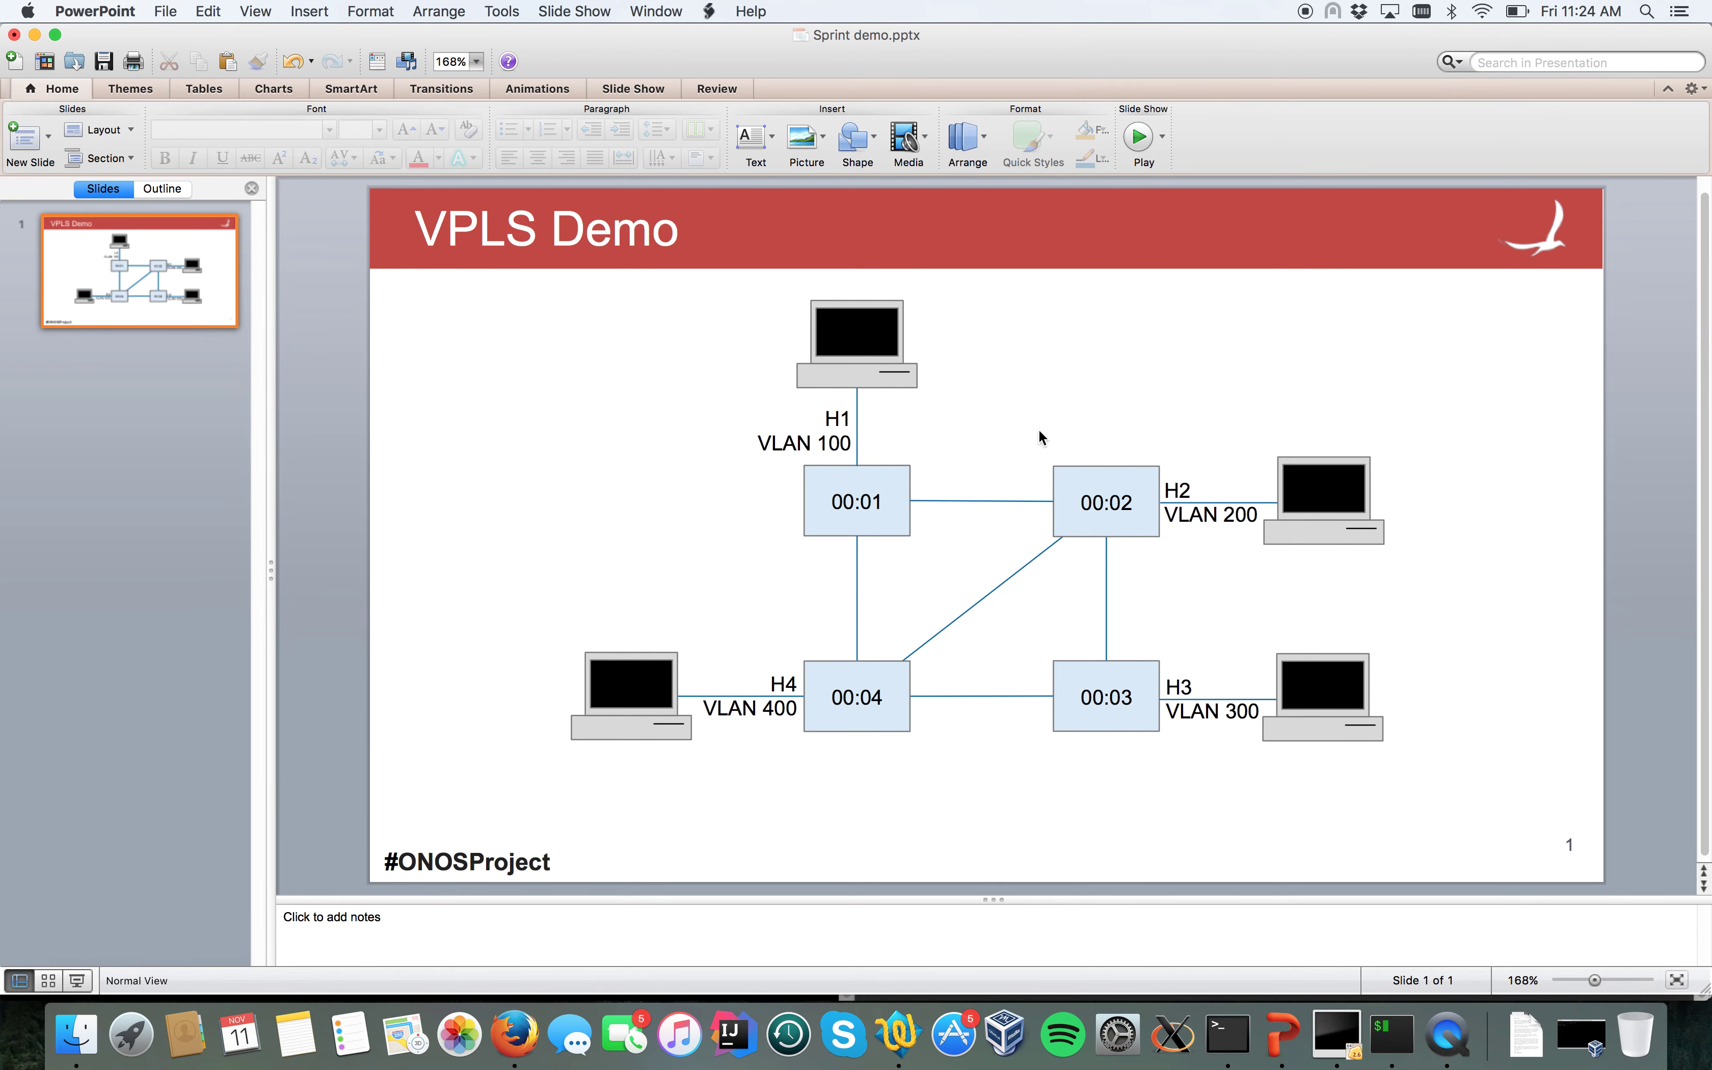
# Back in the terminal, set net1's encapsulation to VLAN with vpls-set-encap
pyautogui.press('super+Tab')
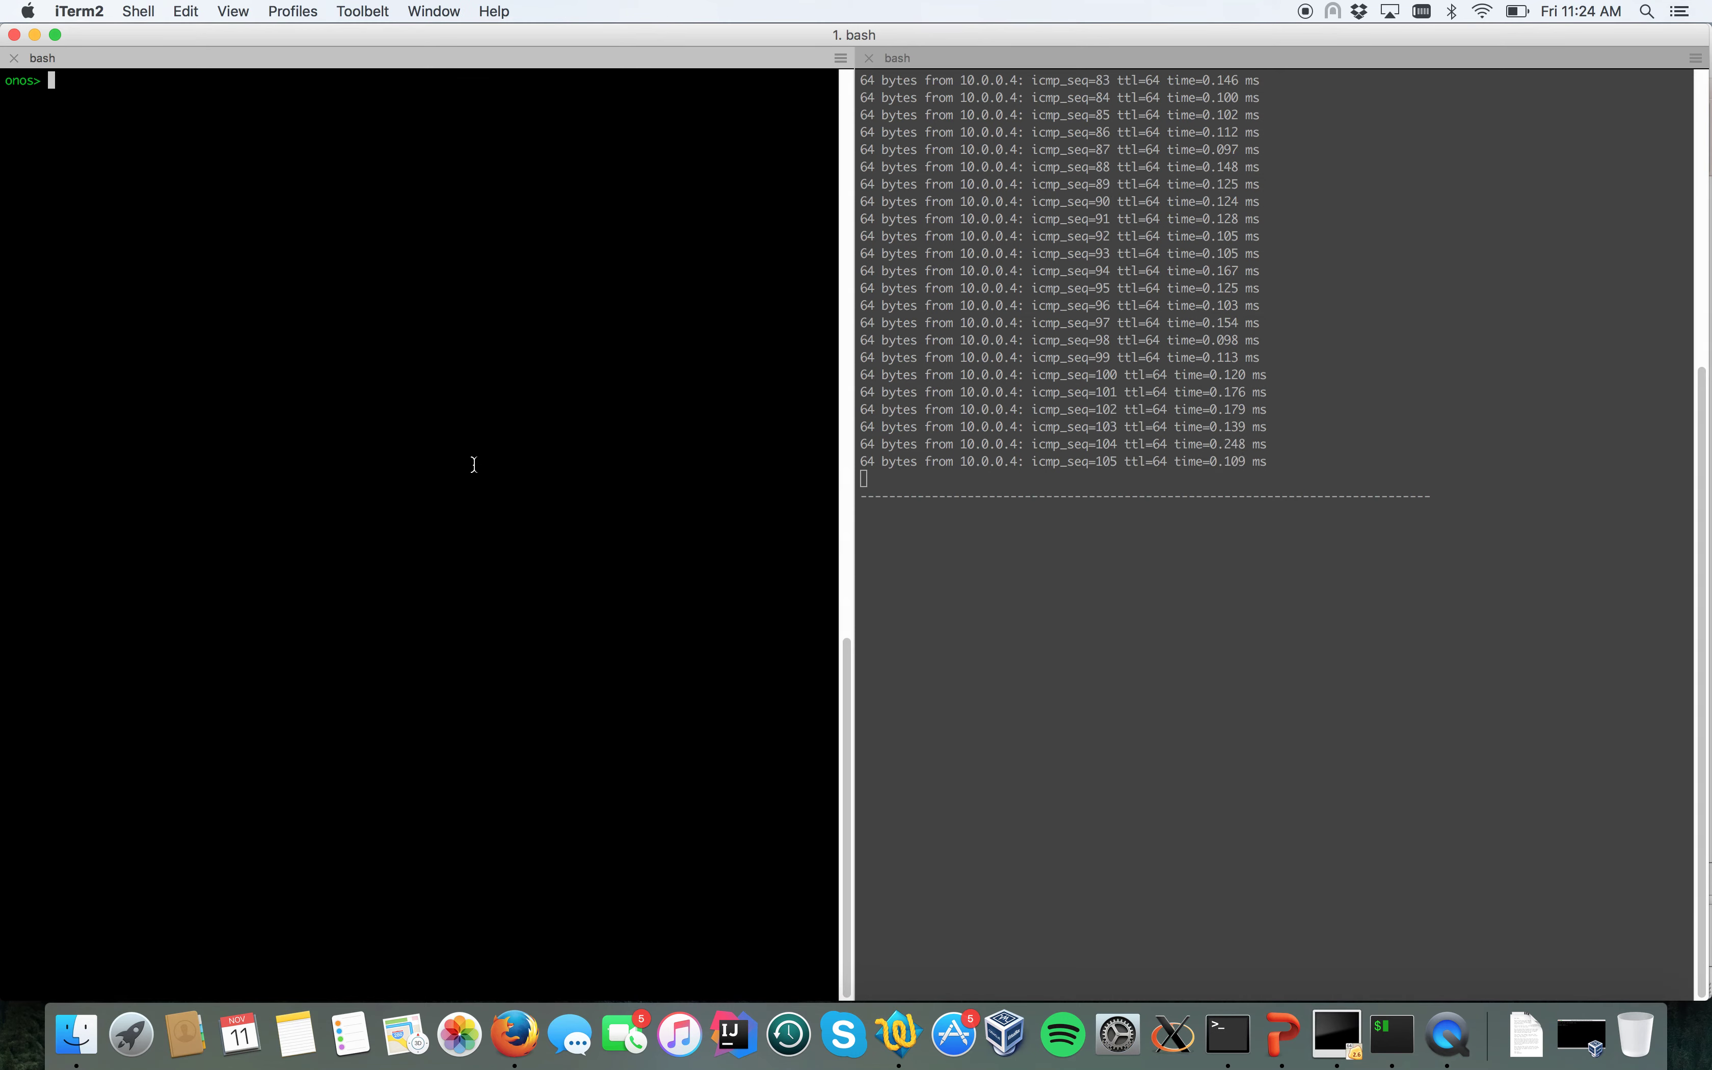
pyautogui.write('vpls-')
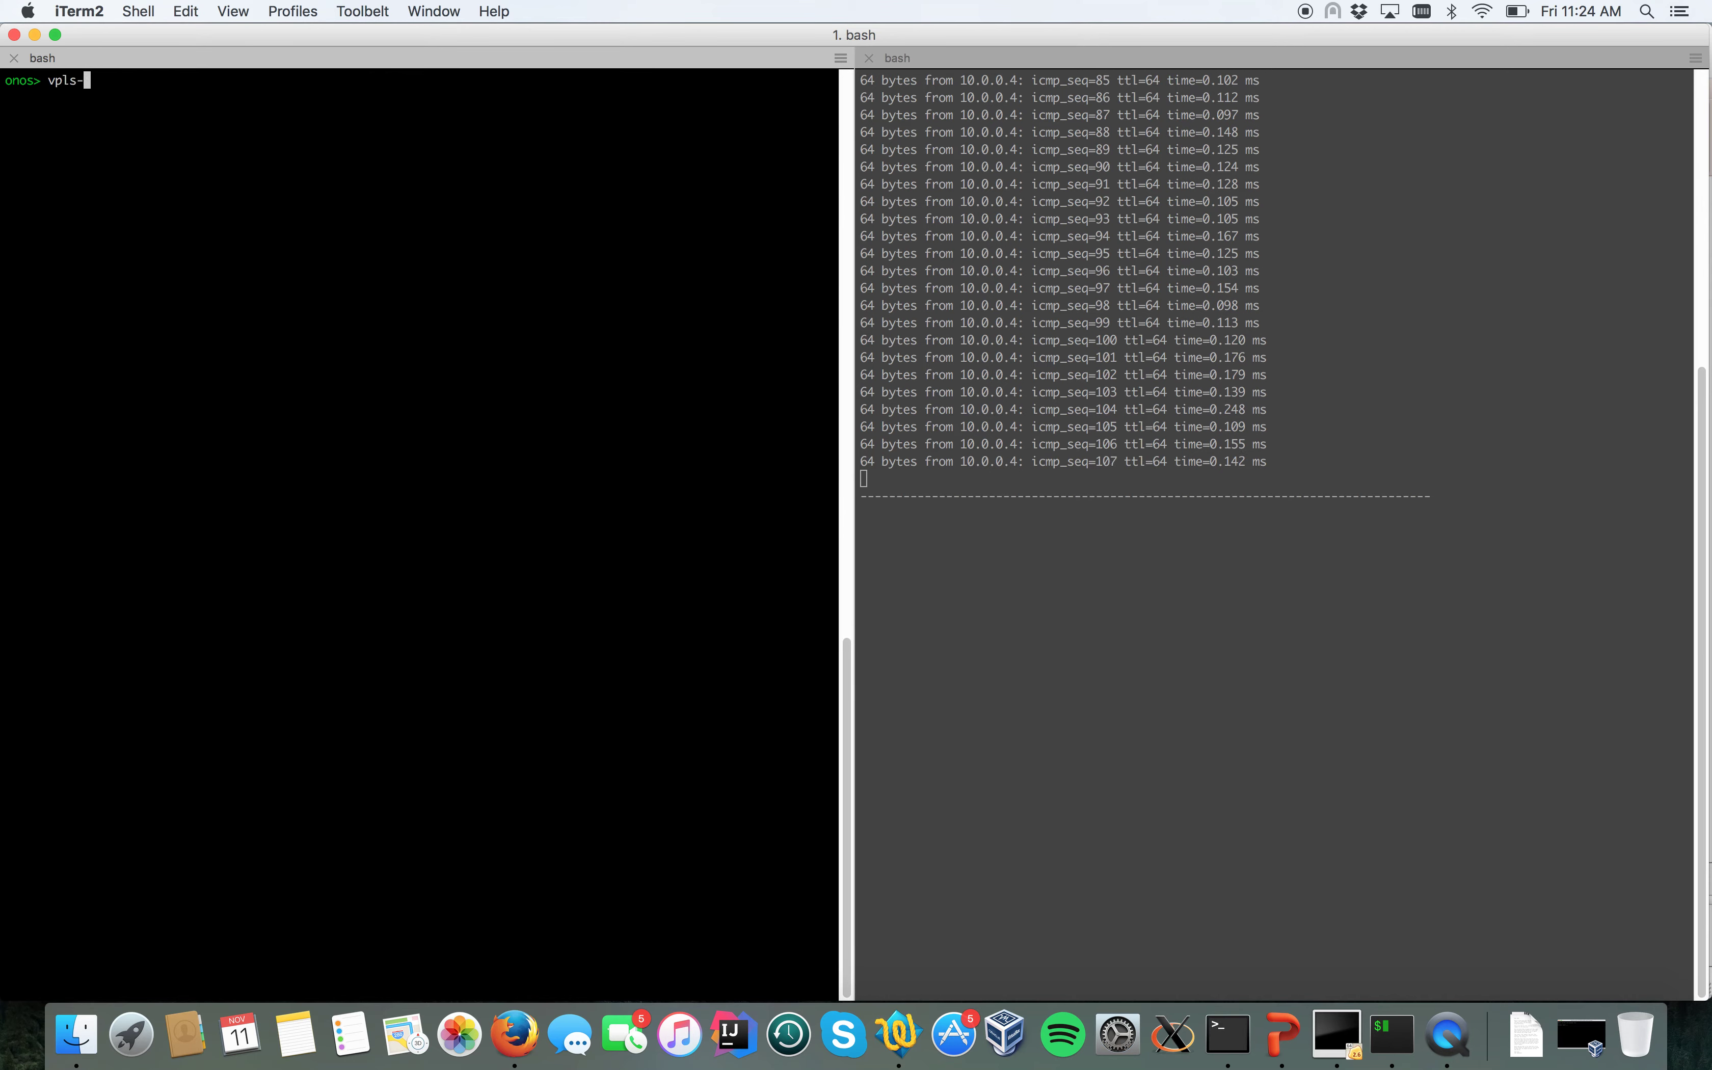
pyautogui.write('set-enc')
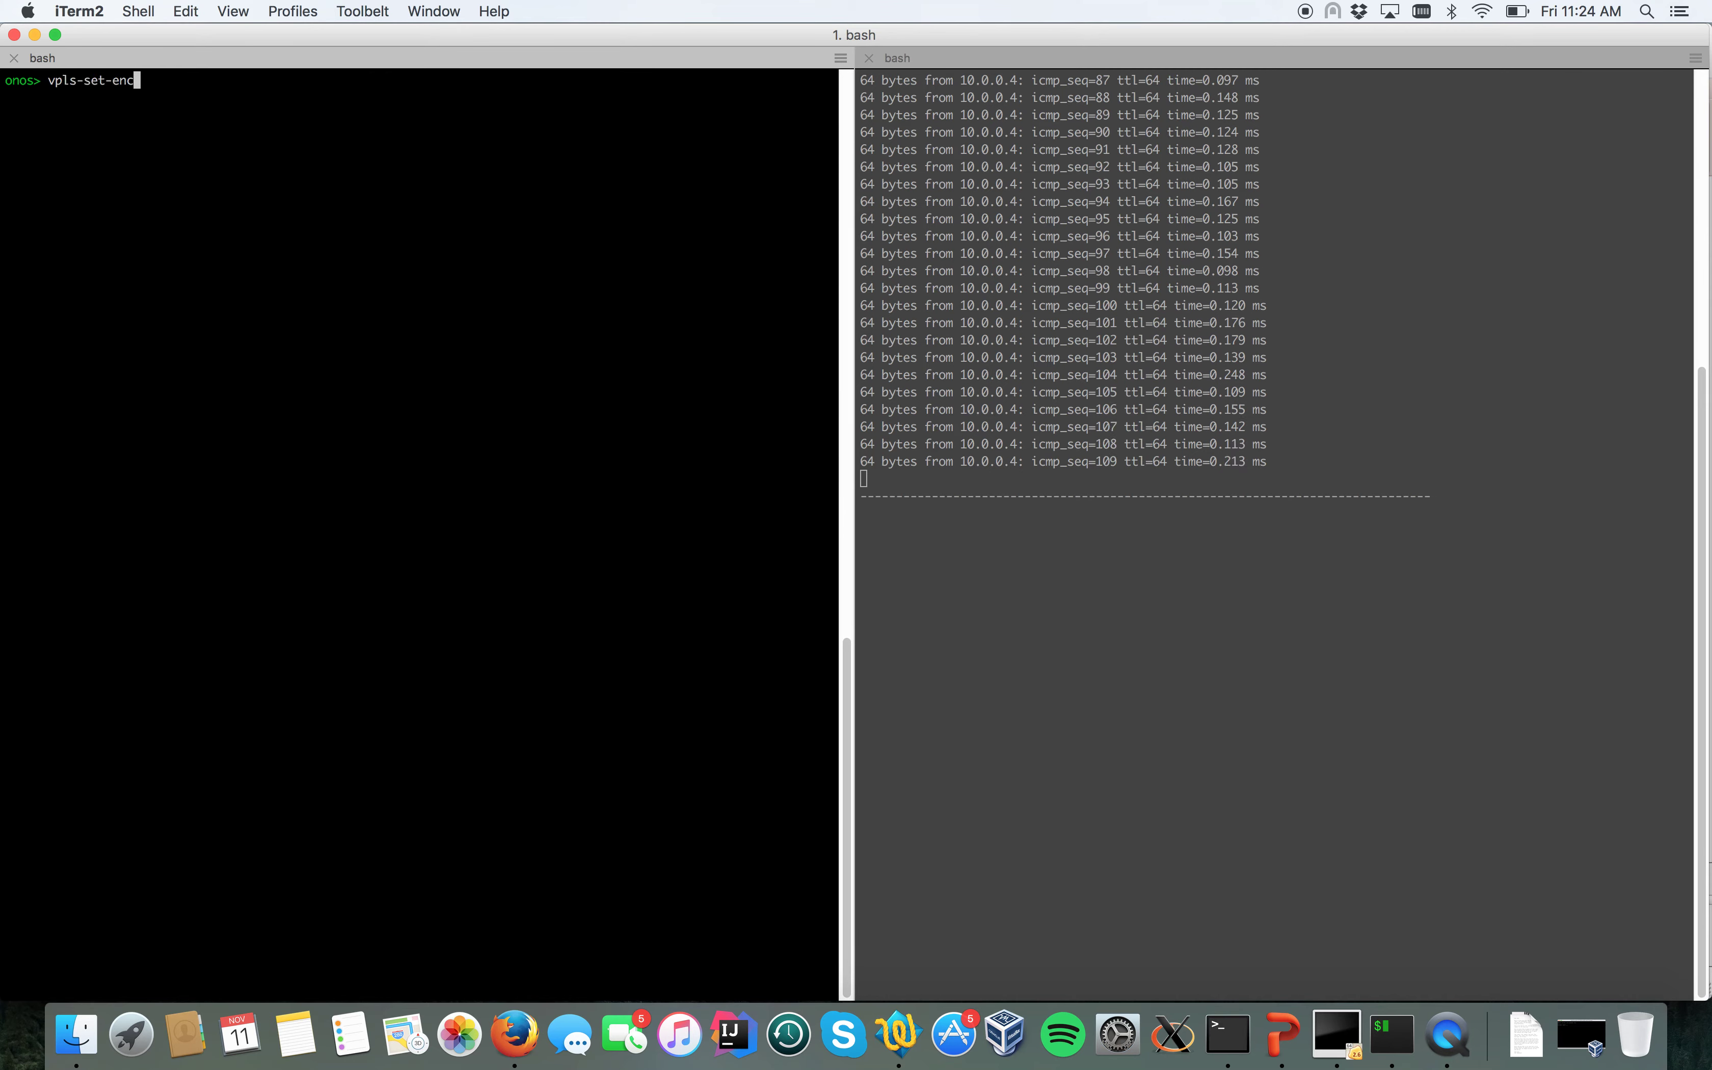
pyautogui.press('Tab')
pyautogui.write('net1')
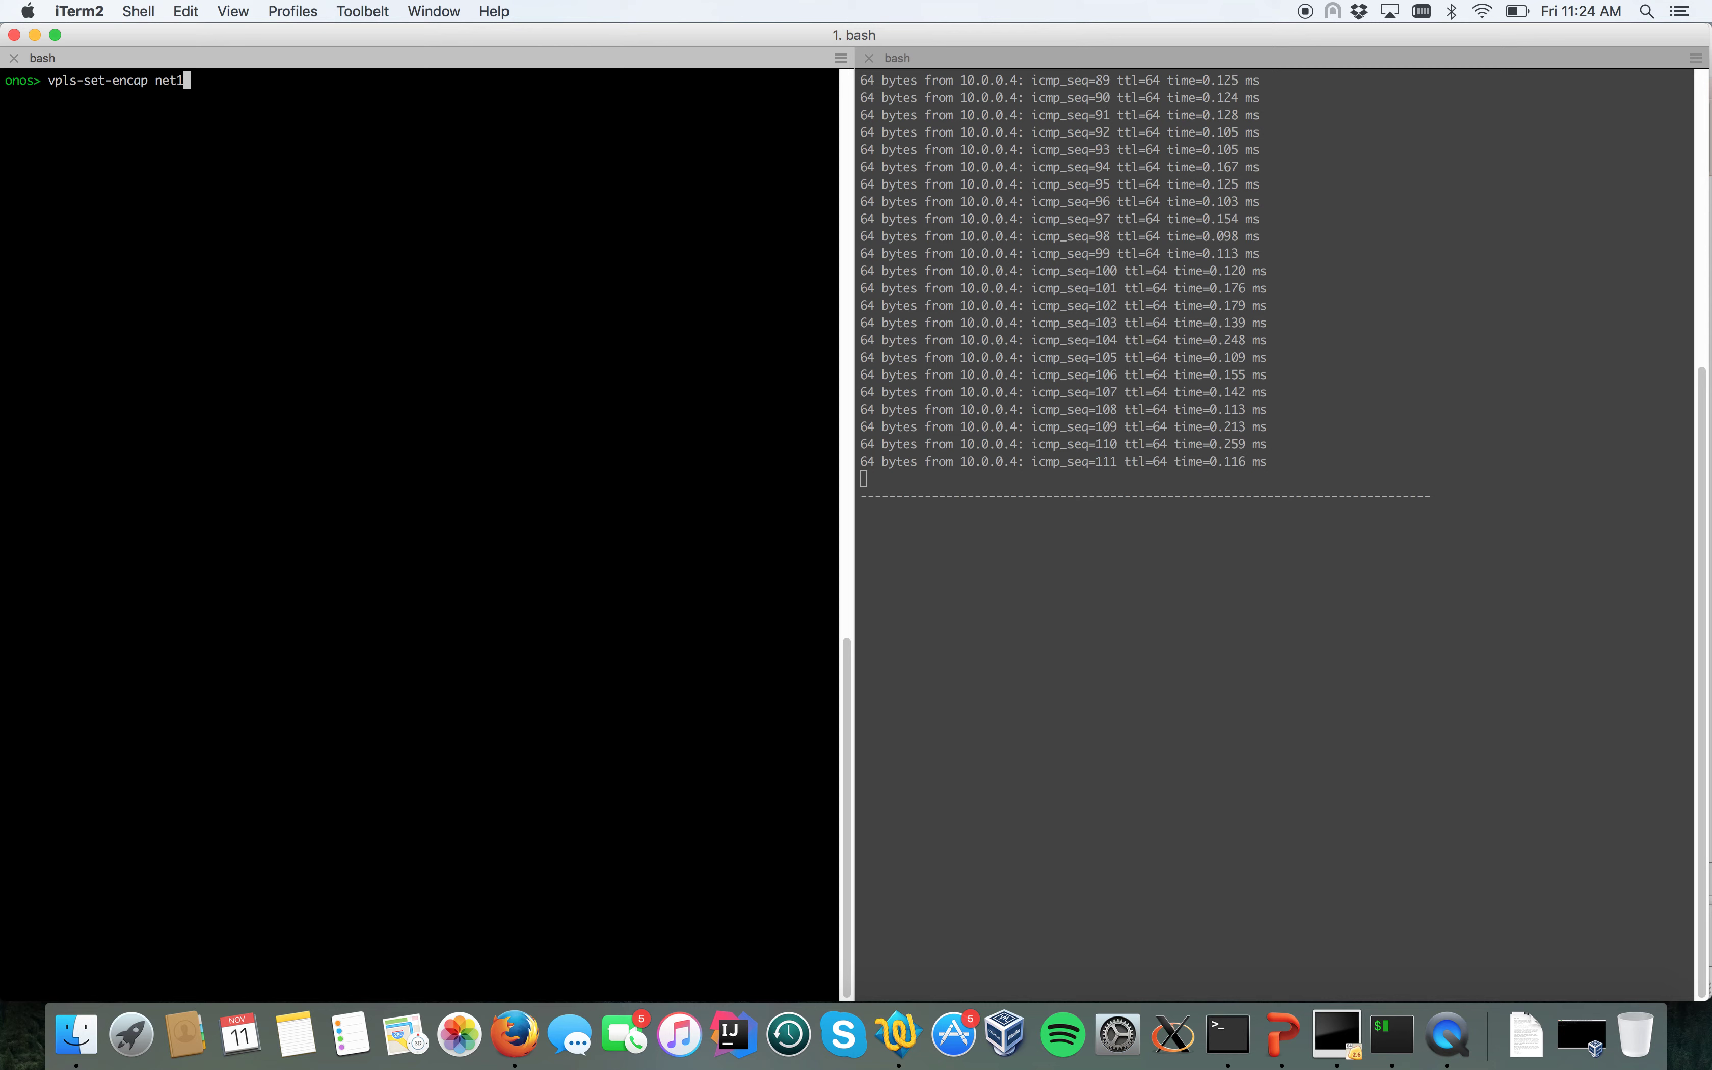
pyautogui.write(' VLAN')
pyautogui.press('Return')
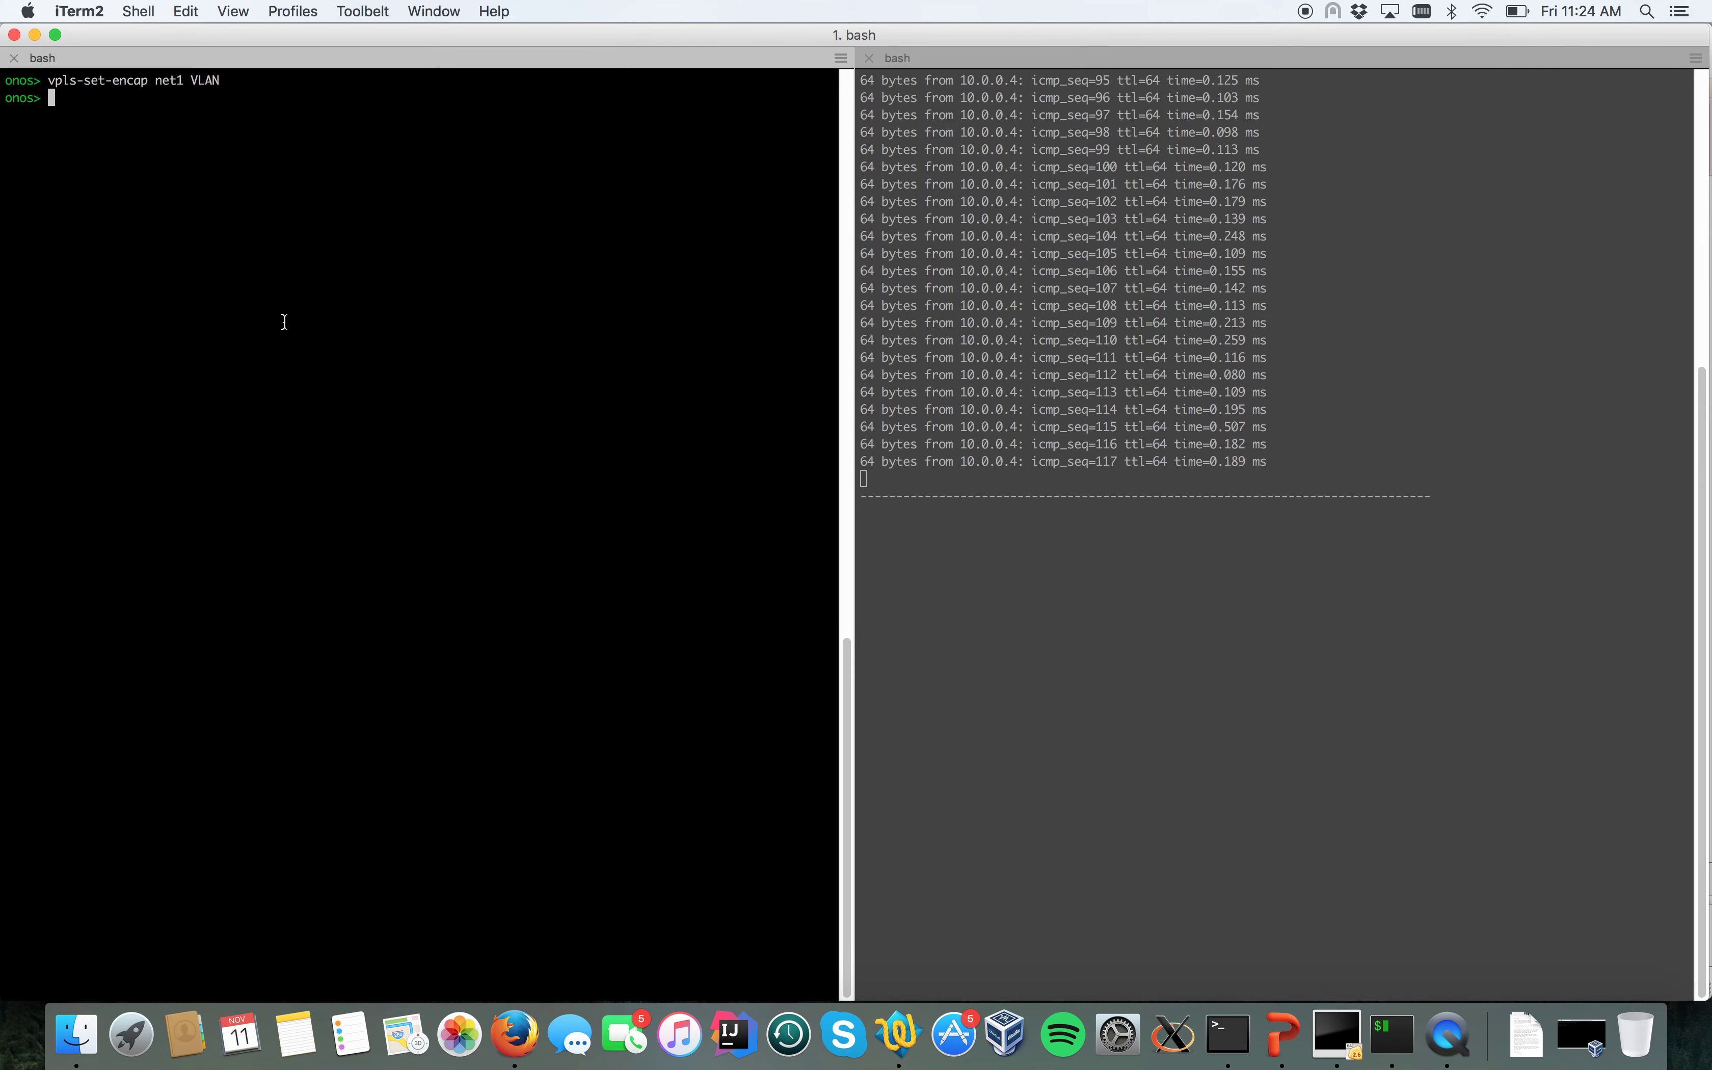
# Run vpls-show net1 and highlight its VLAN encapsulation with h1–h4 attached
pyautogui.write('vpls-s')
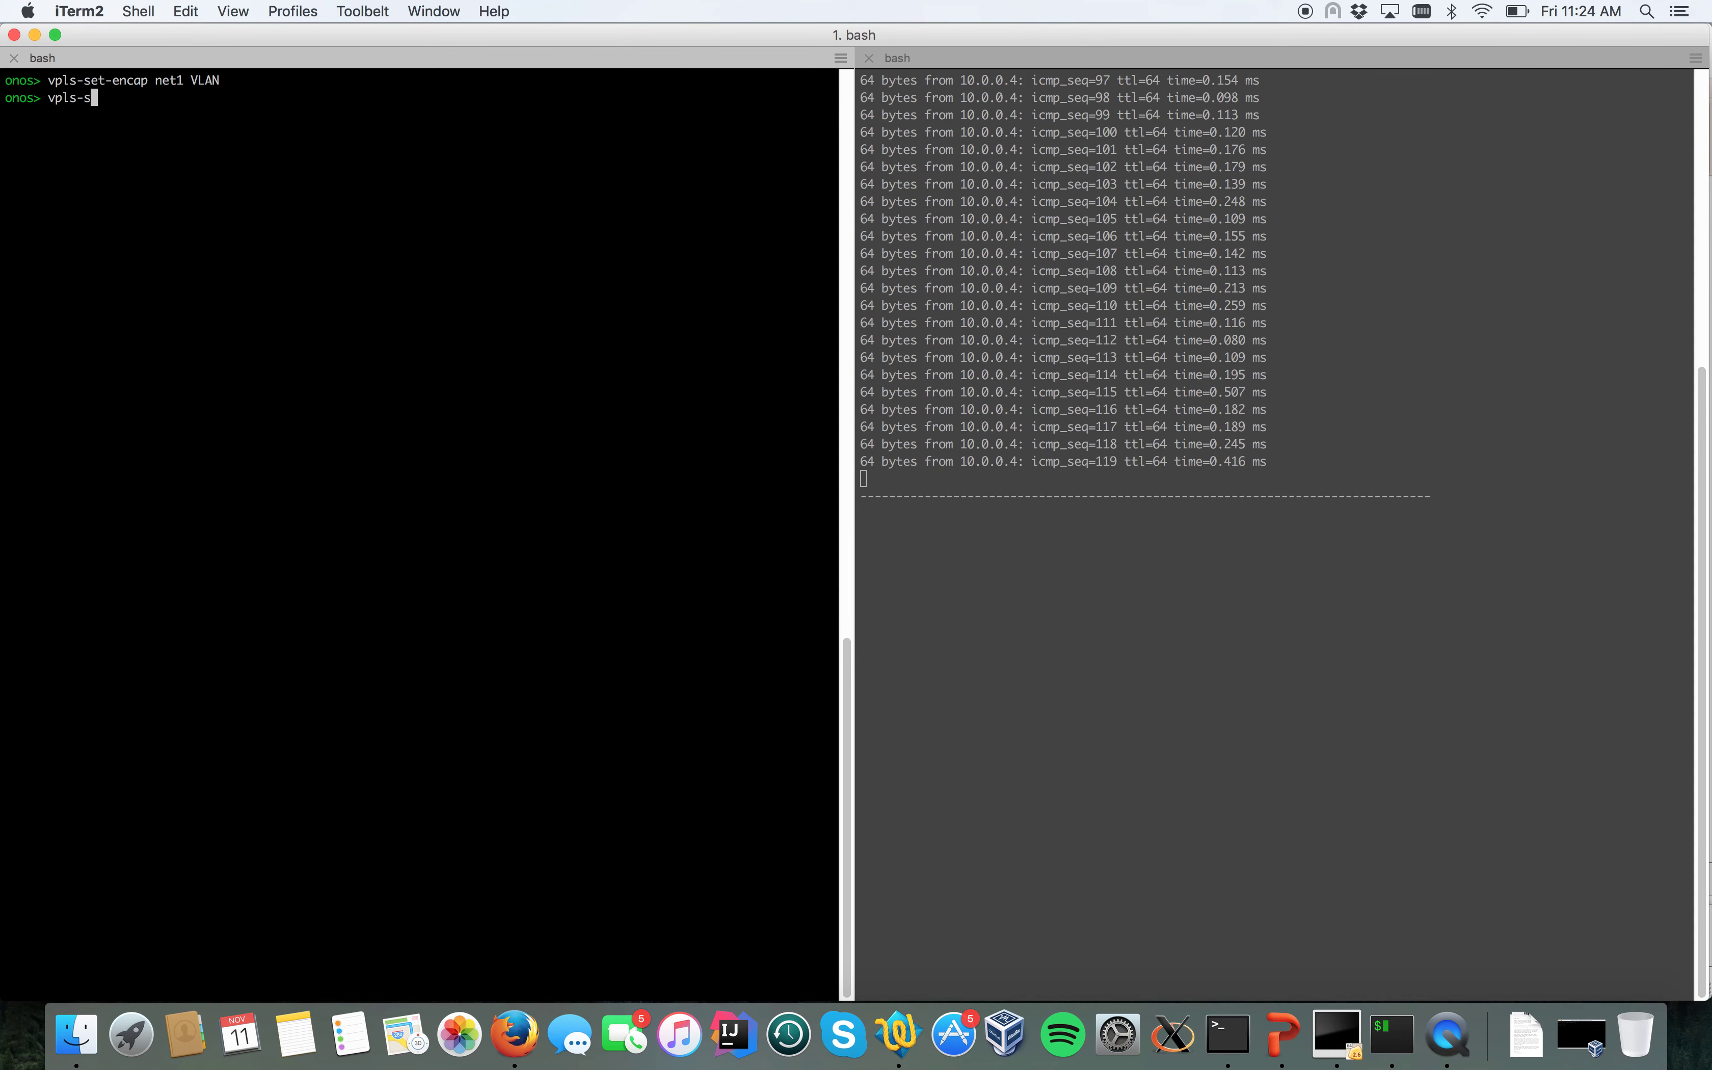
pyautogui.write('how net1')
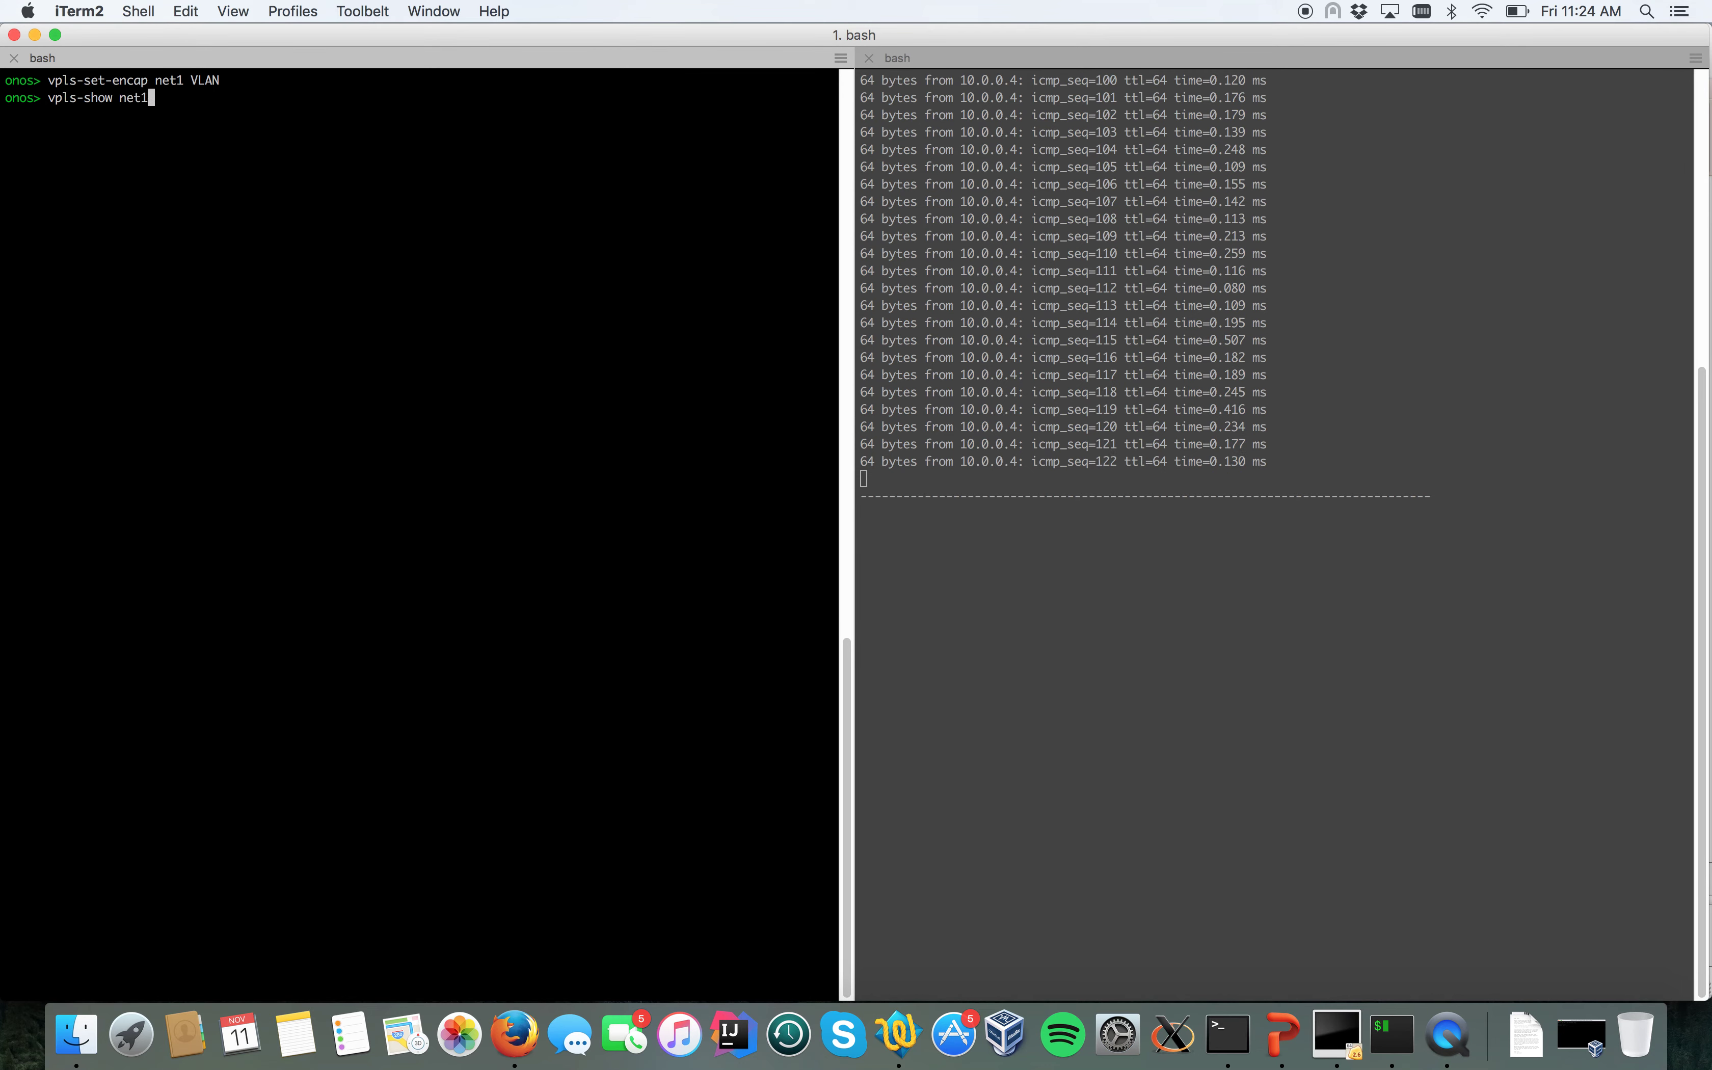
pyautogui.press('Return')
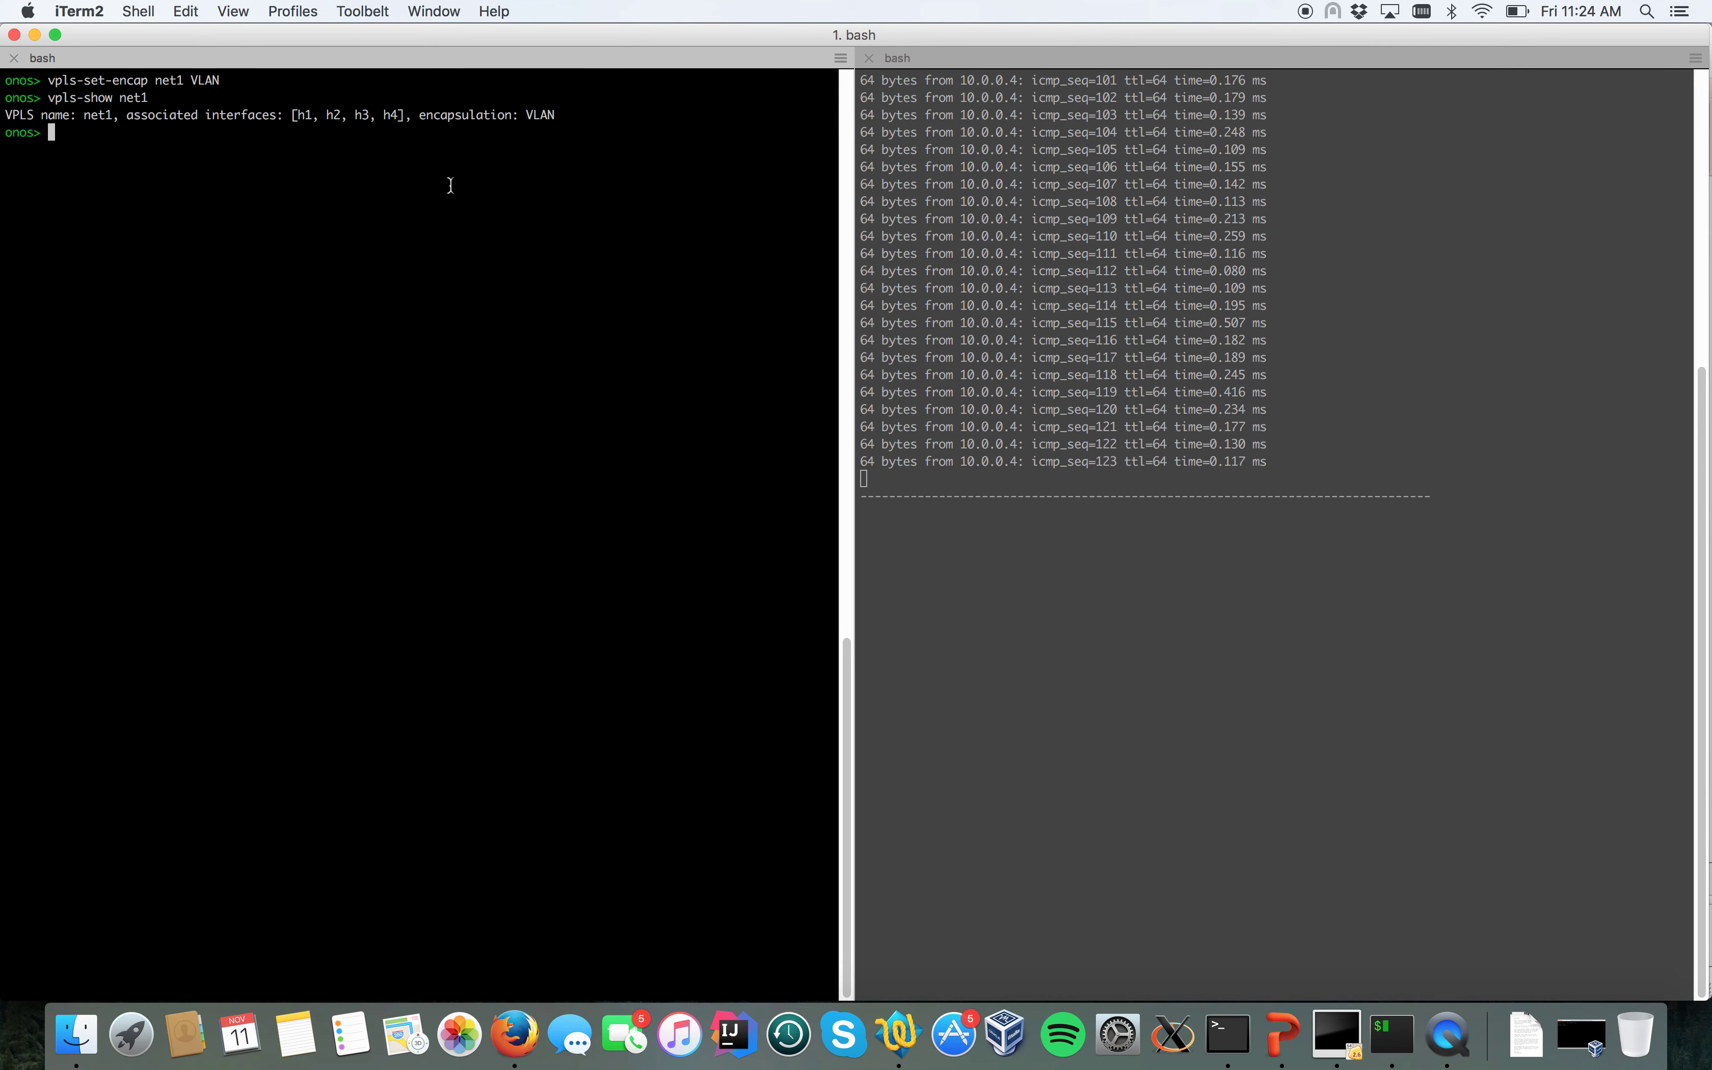
pyautogui.moveTo(422, 119); pyautogui.dragTo(585, 117)
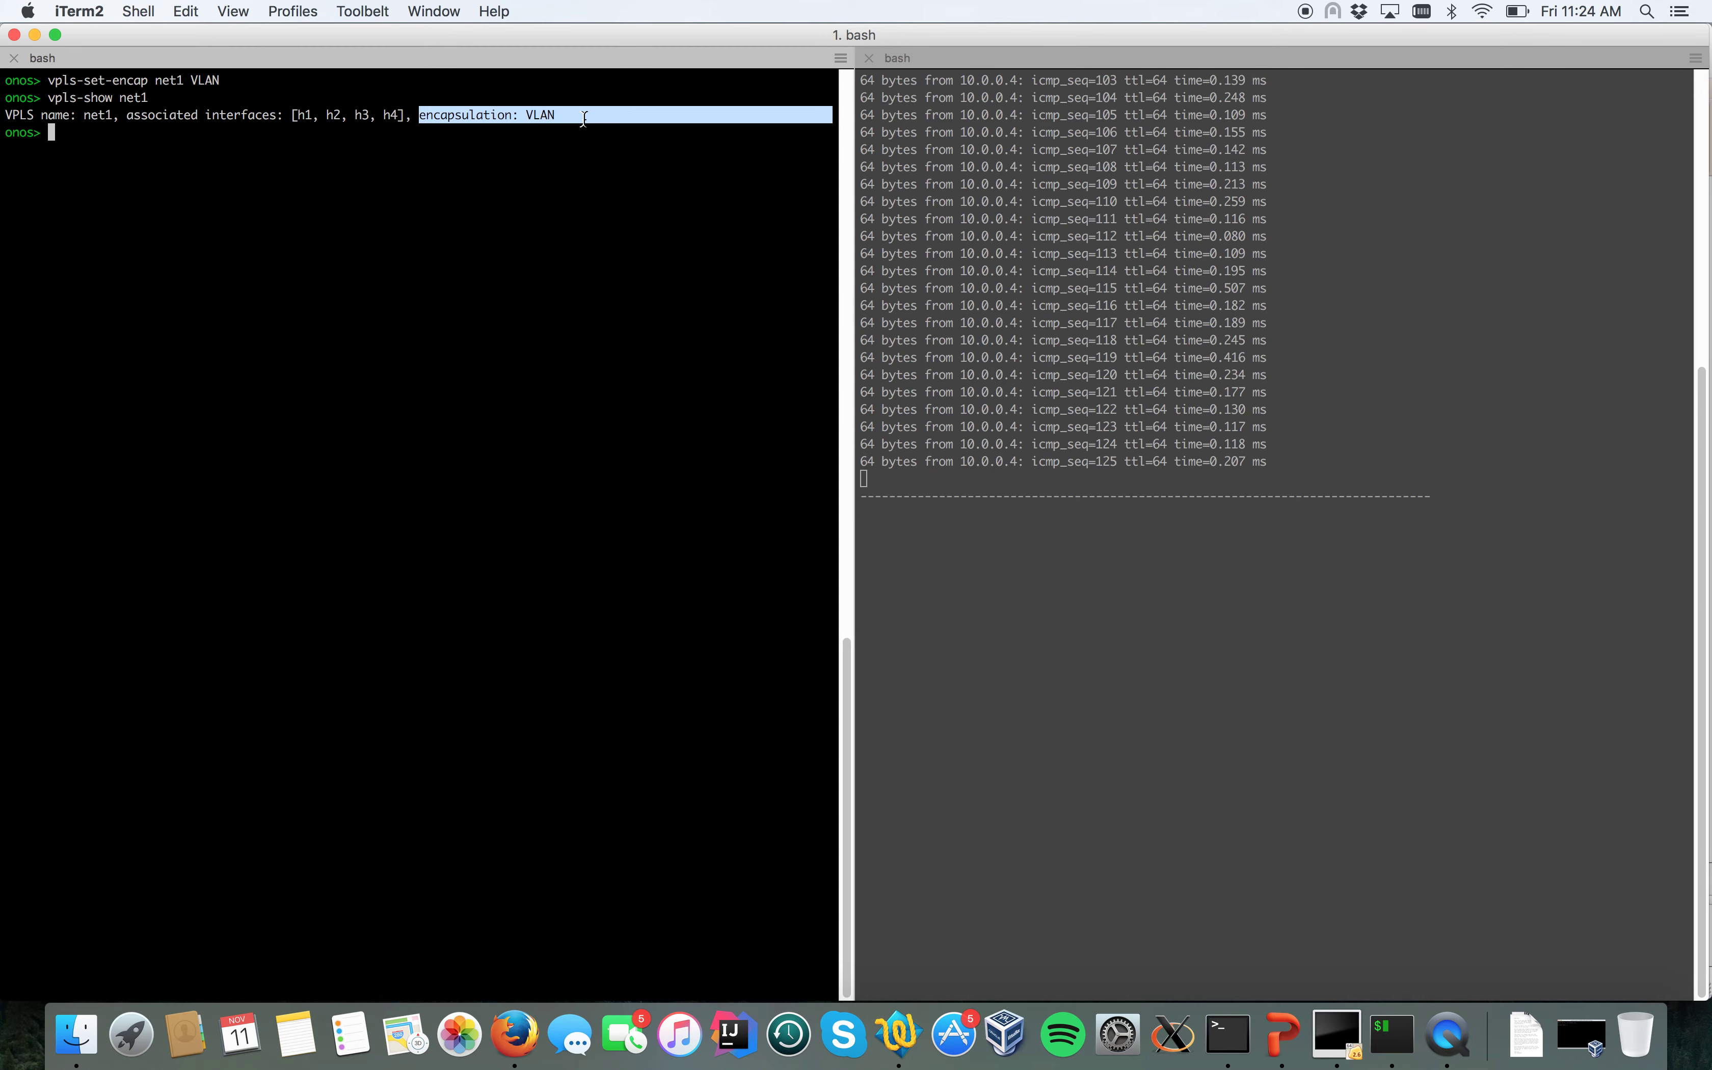
pyautogui.click(585, 118)
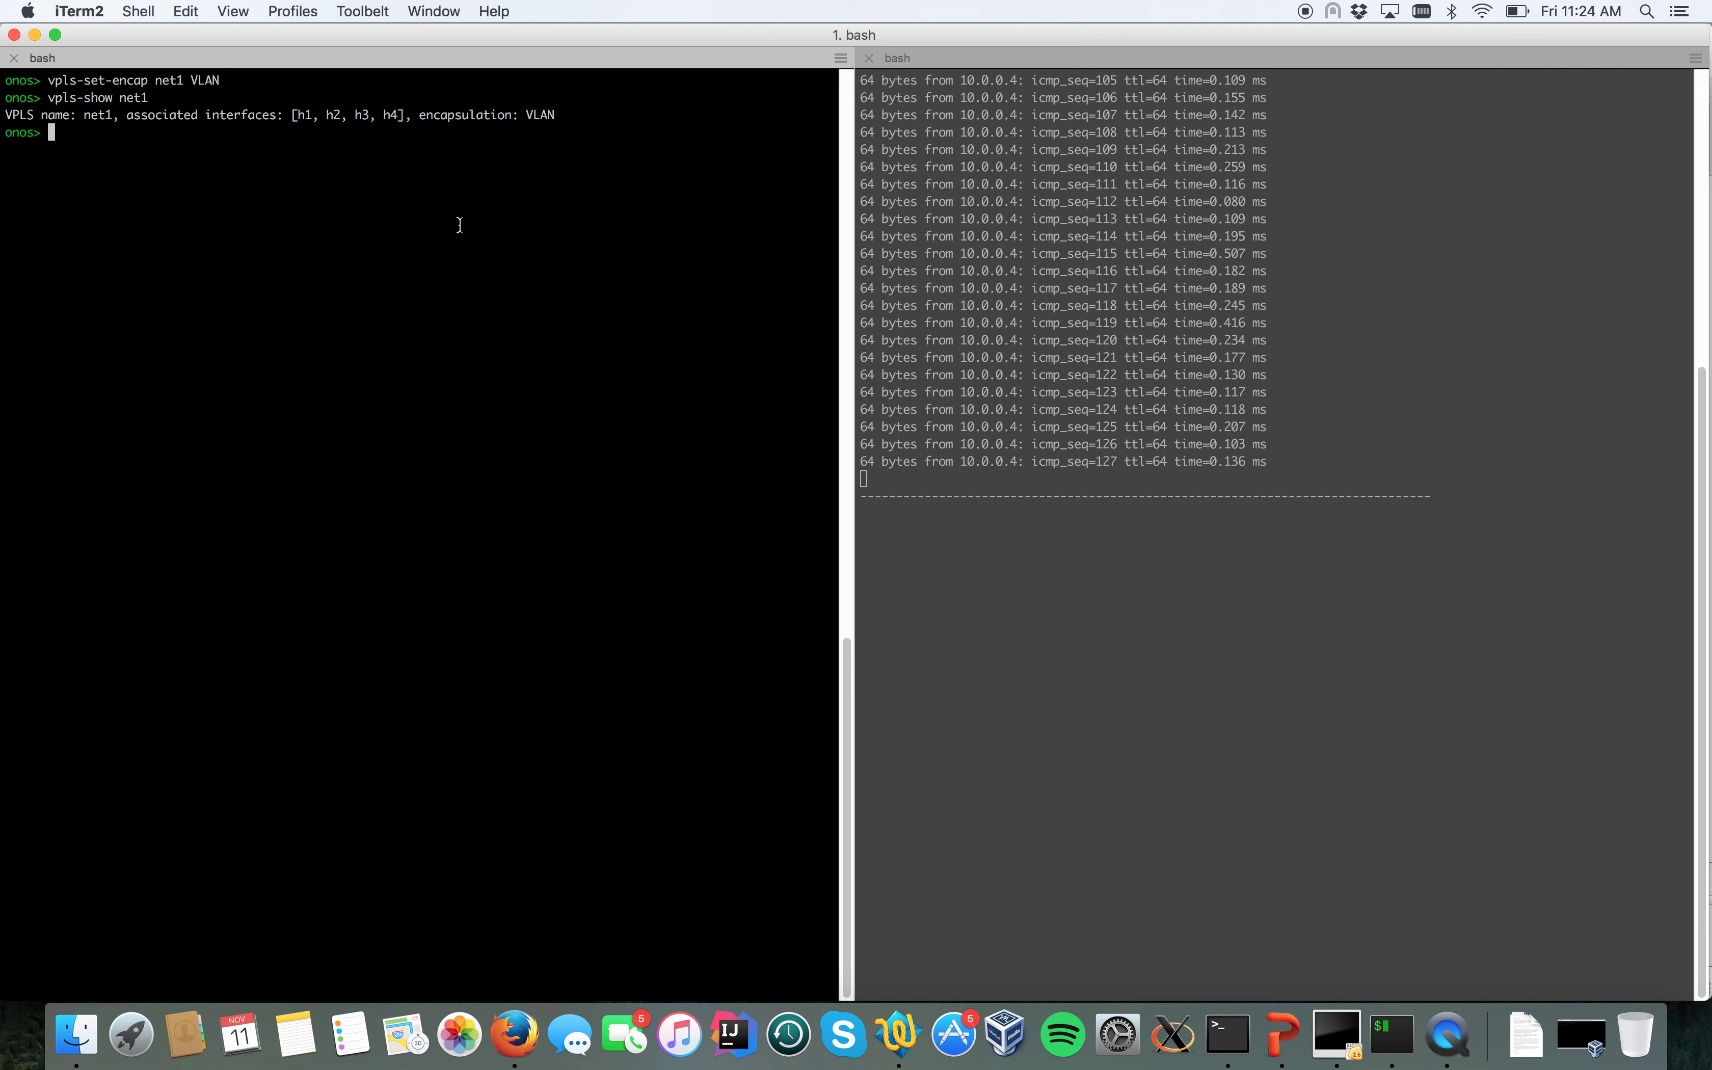
# List the ONOS intents with the intents command, then clear the console and list them again
pyautogui.write('intents')
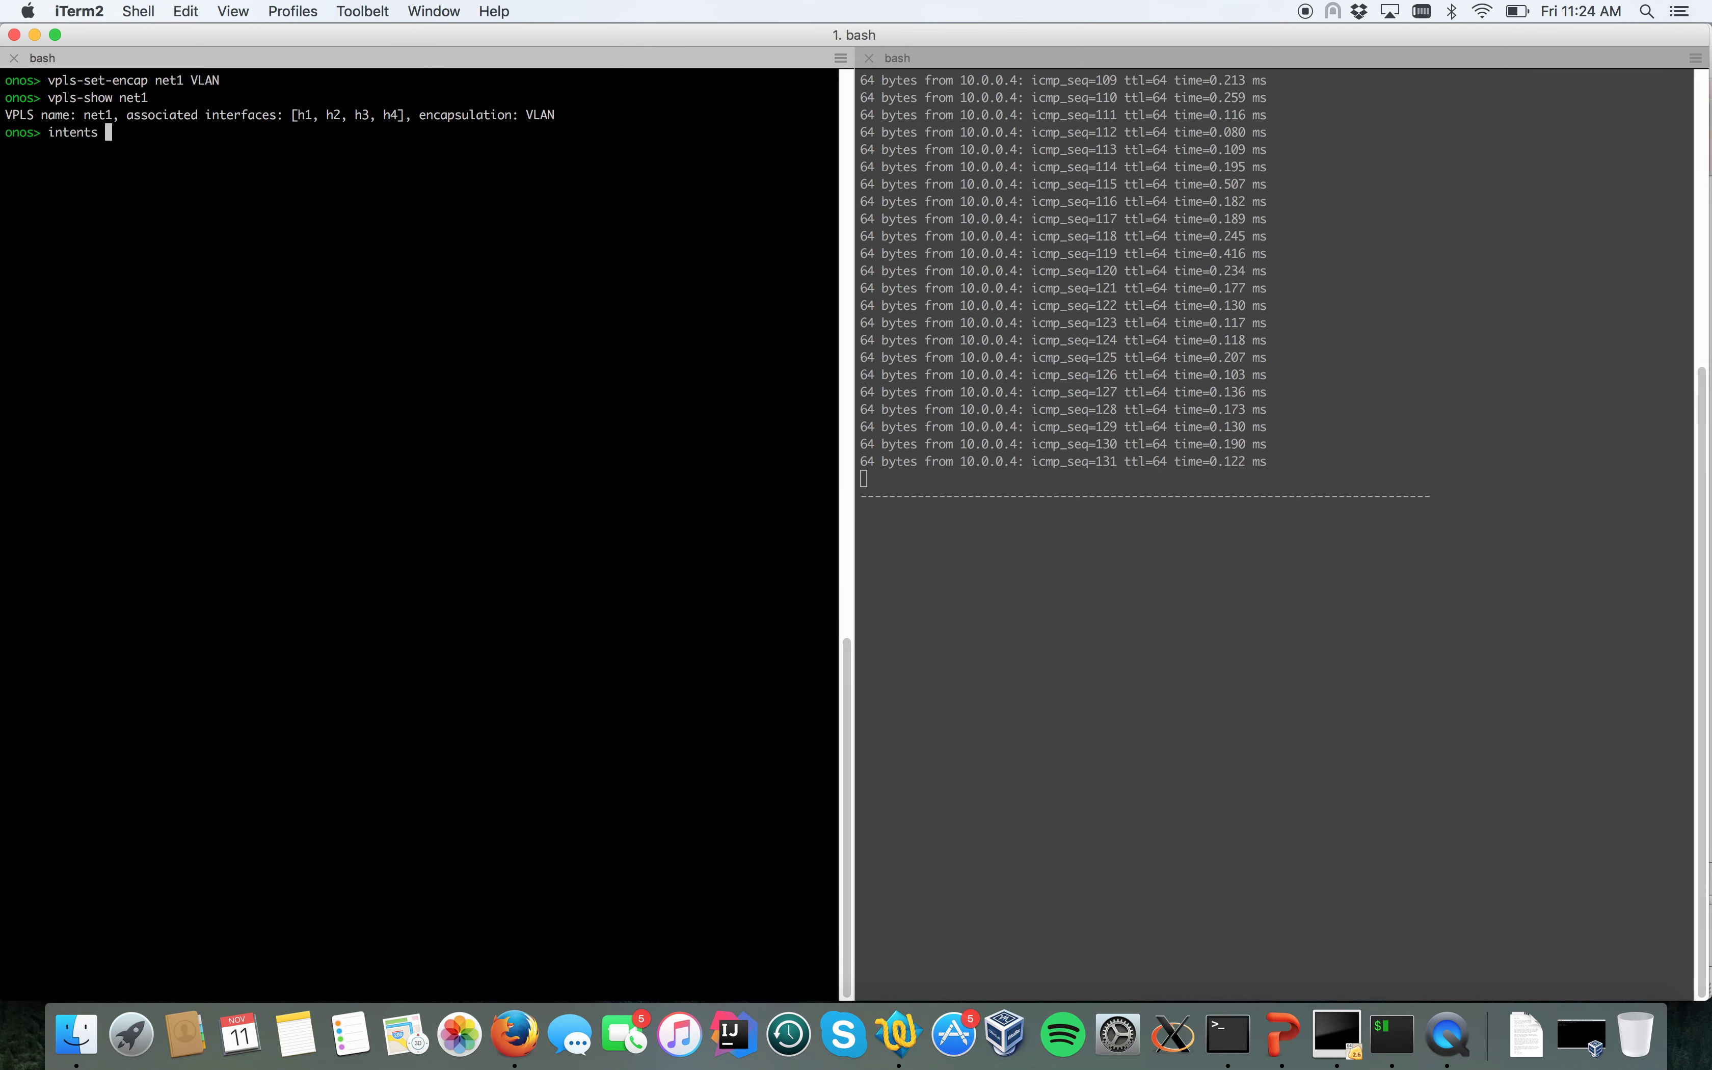
pyautogui.press('BackSpace')
pyautogui.press('Return')
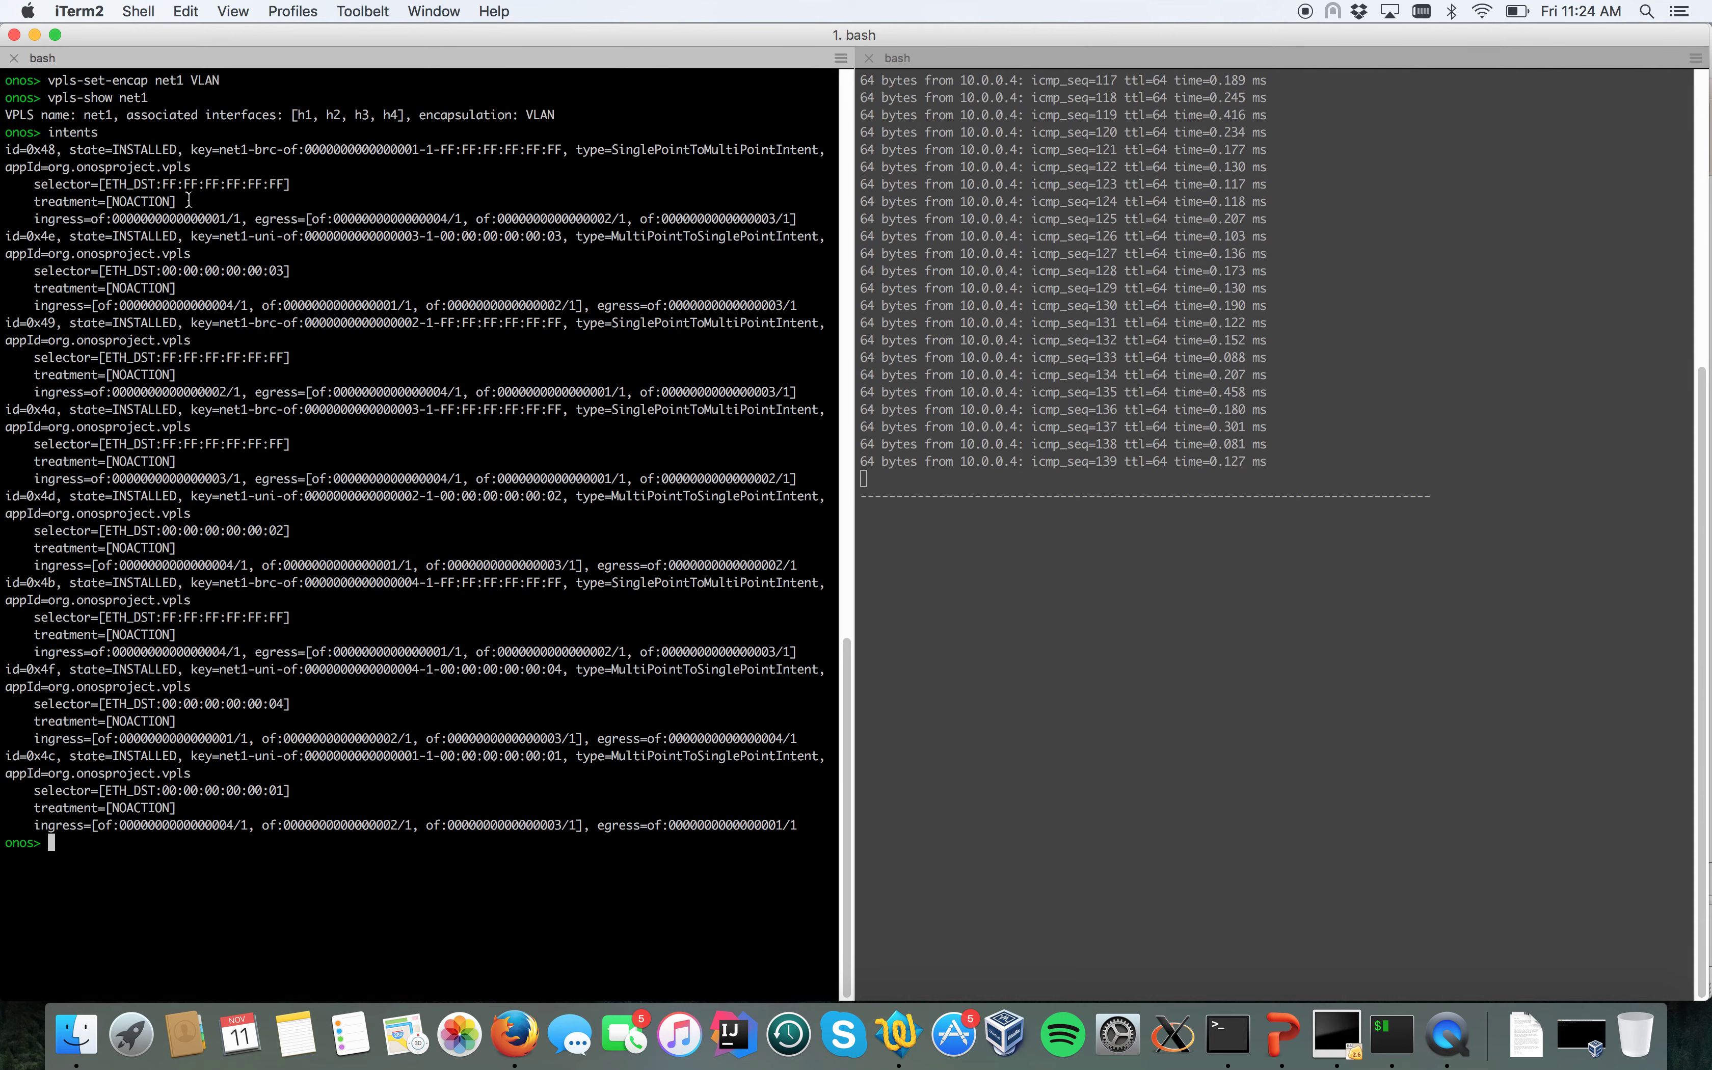
pyautogui.hotkey('ctrl', 'l')
pyautogui.press('Up')
pyautogui.press('Return')
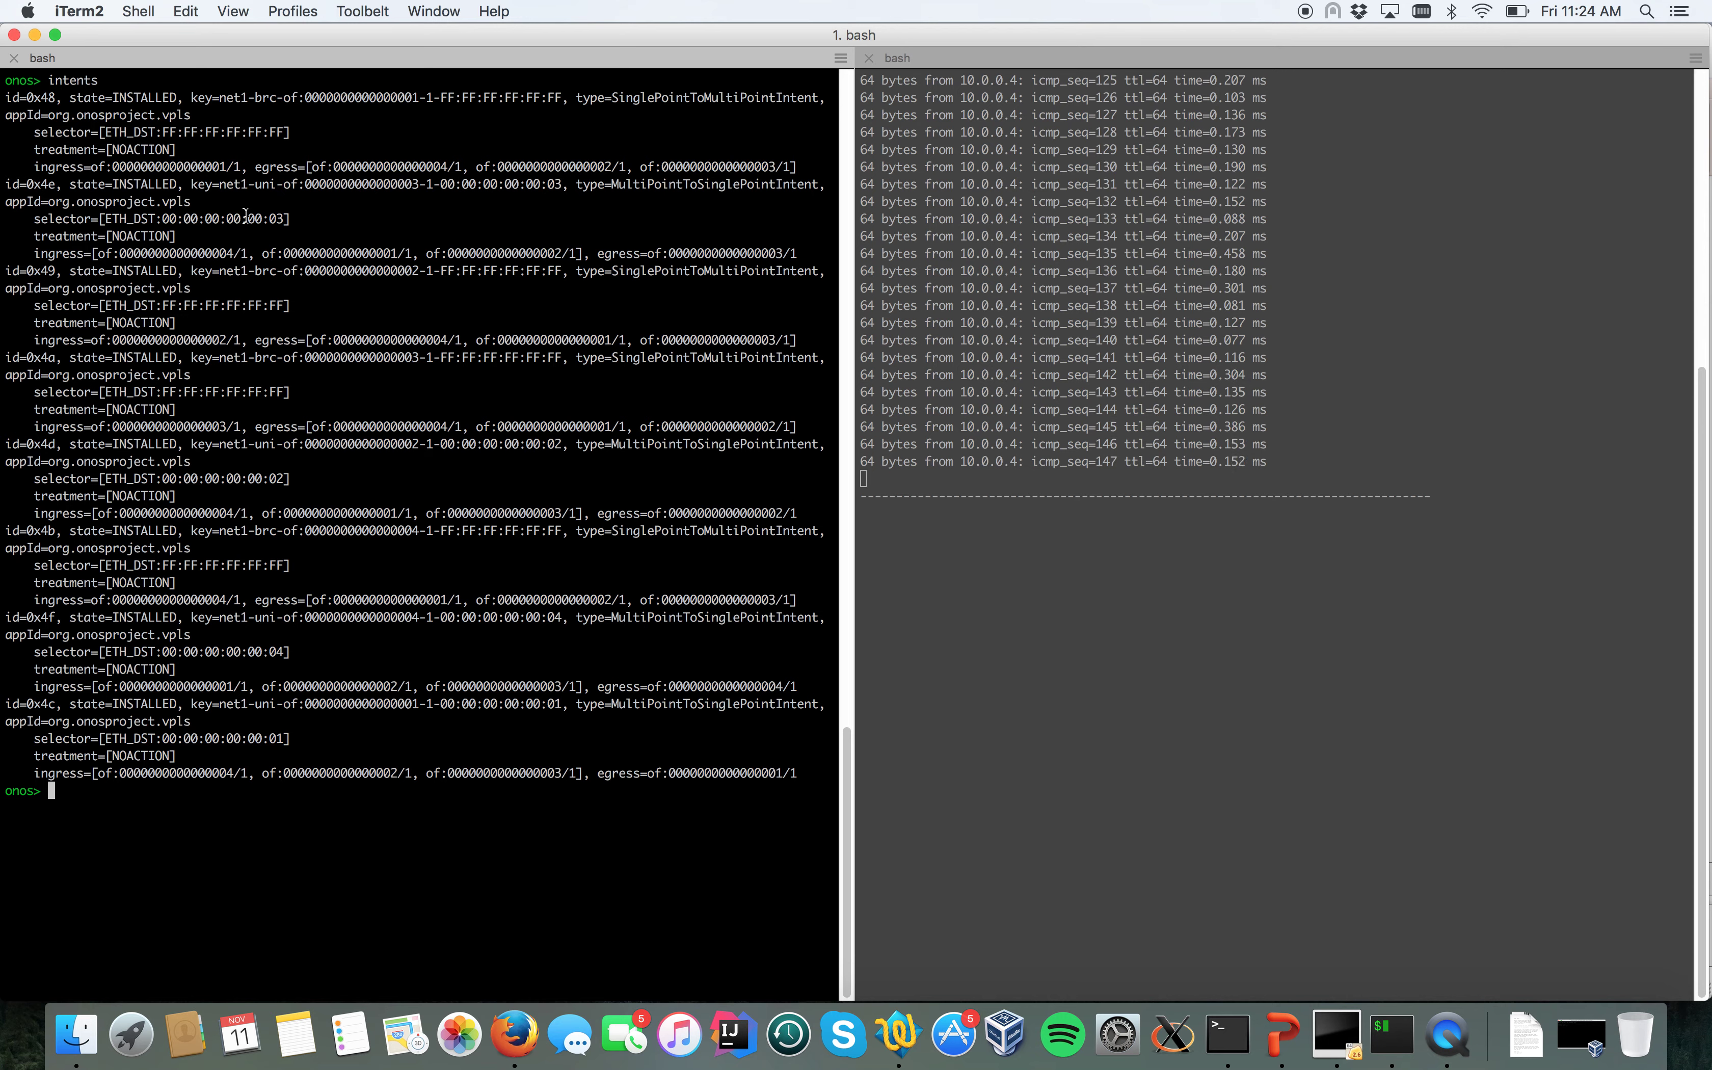
# Re-run intents and highlight the EncapsulationConstraint encapType=VLAN line
pyautogui.press('Up')
pyautogui.press('Return')
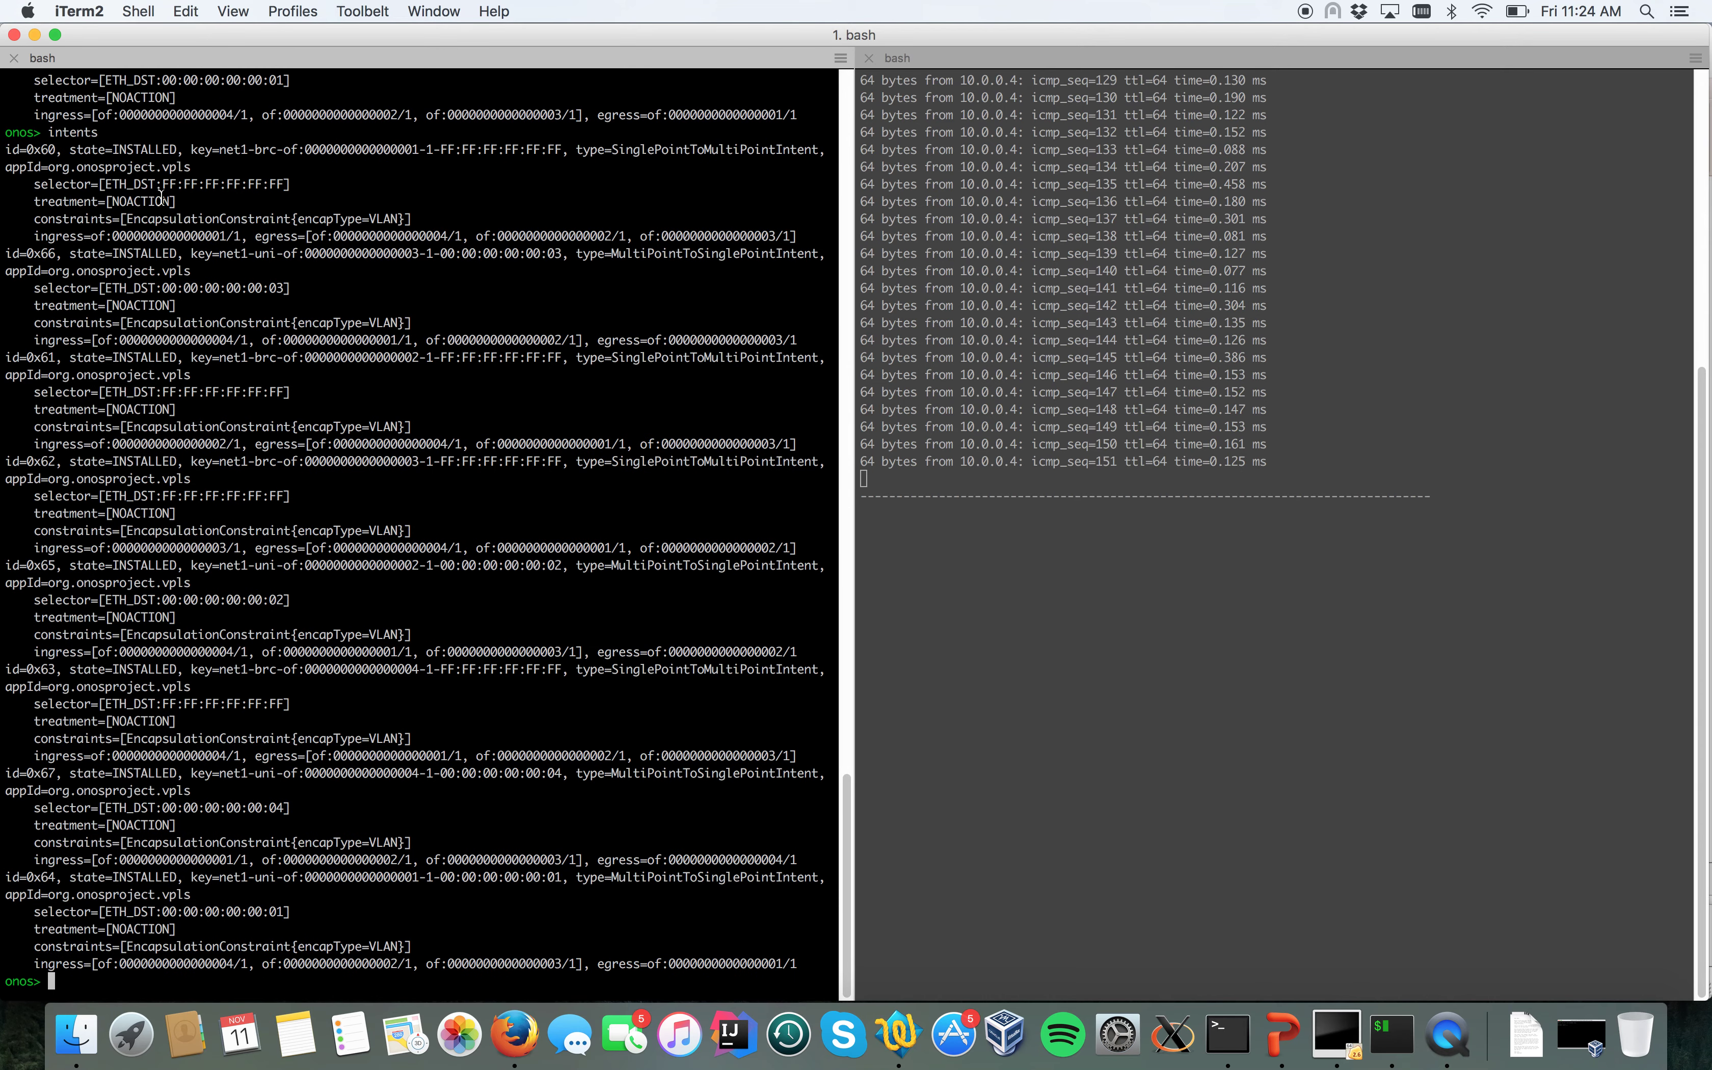
pyautogui.moveTo(29, 220); pyautogui.dragTo(418, 210)
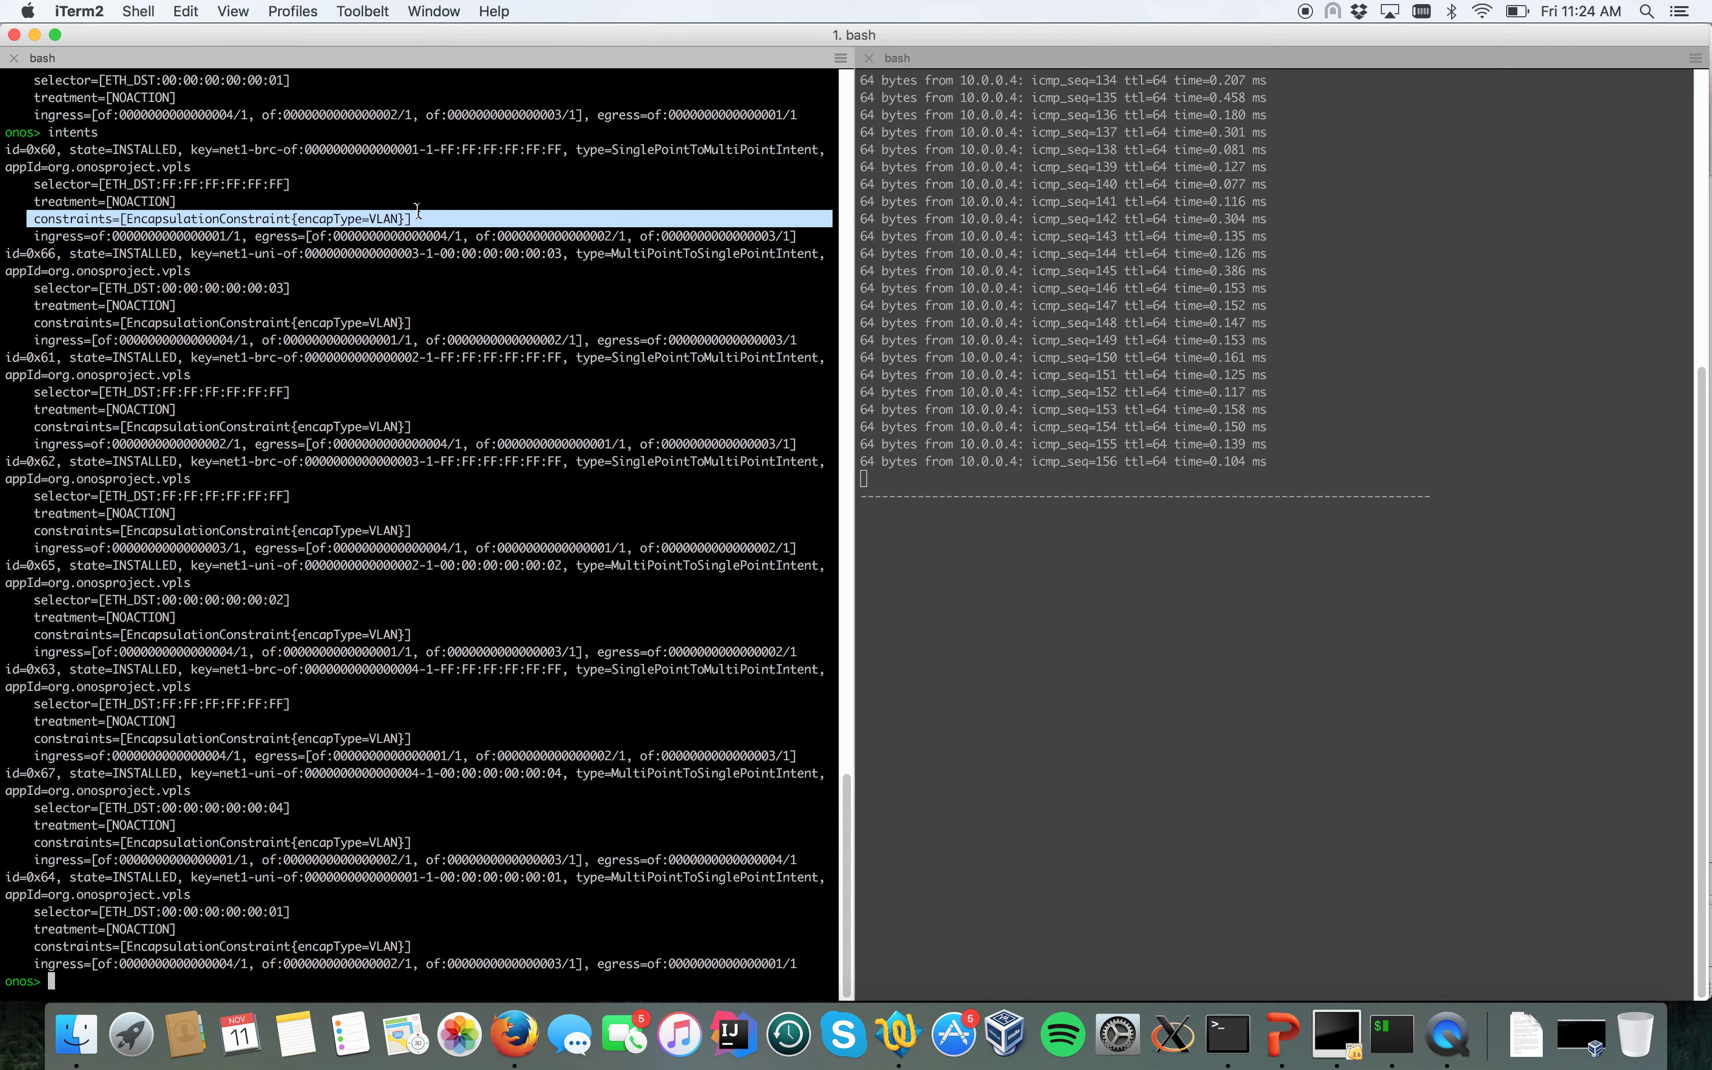
pyautogui.click(418, 213)
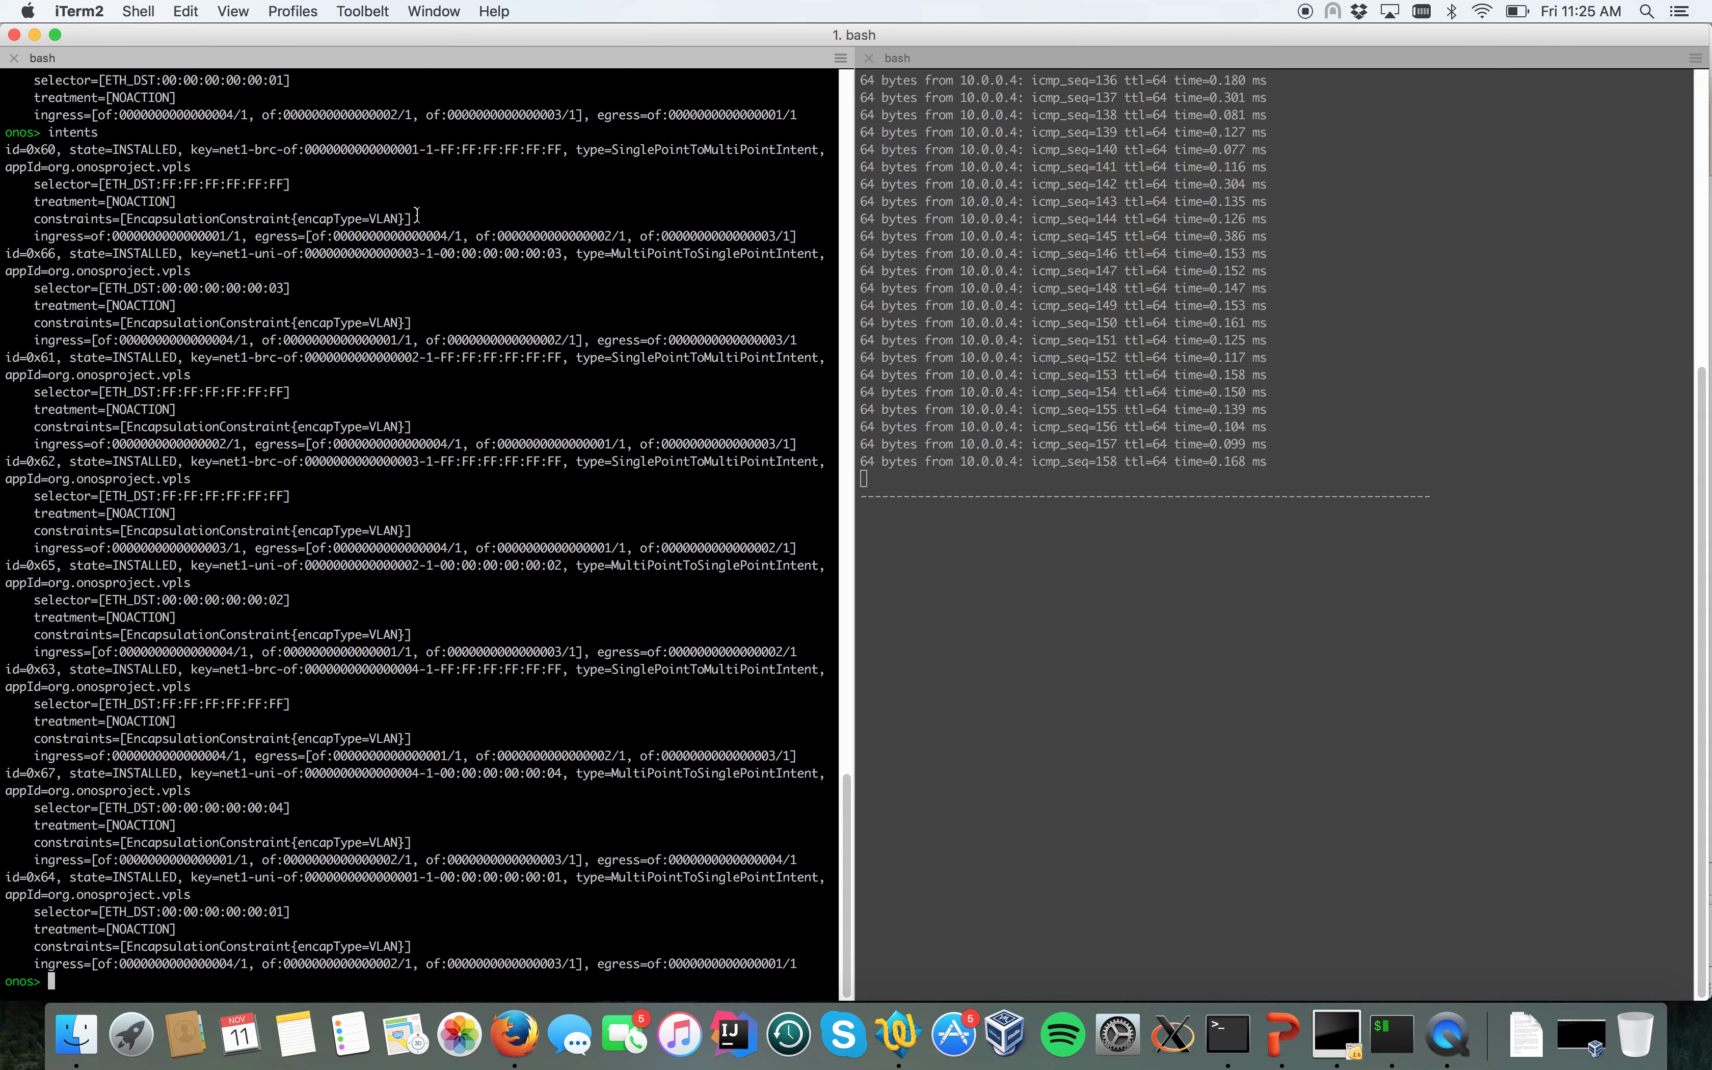
pyautogui.moveTo(416, 218); pyautogui.dragTo(117, 221)
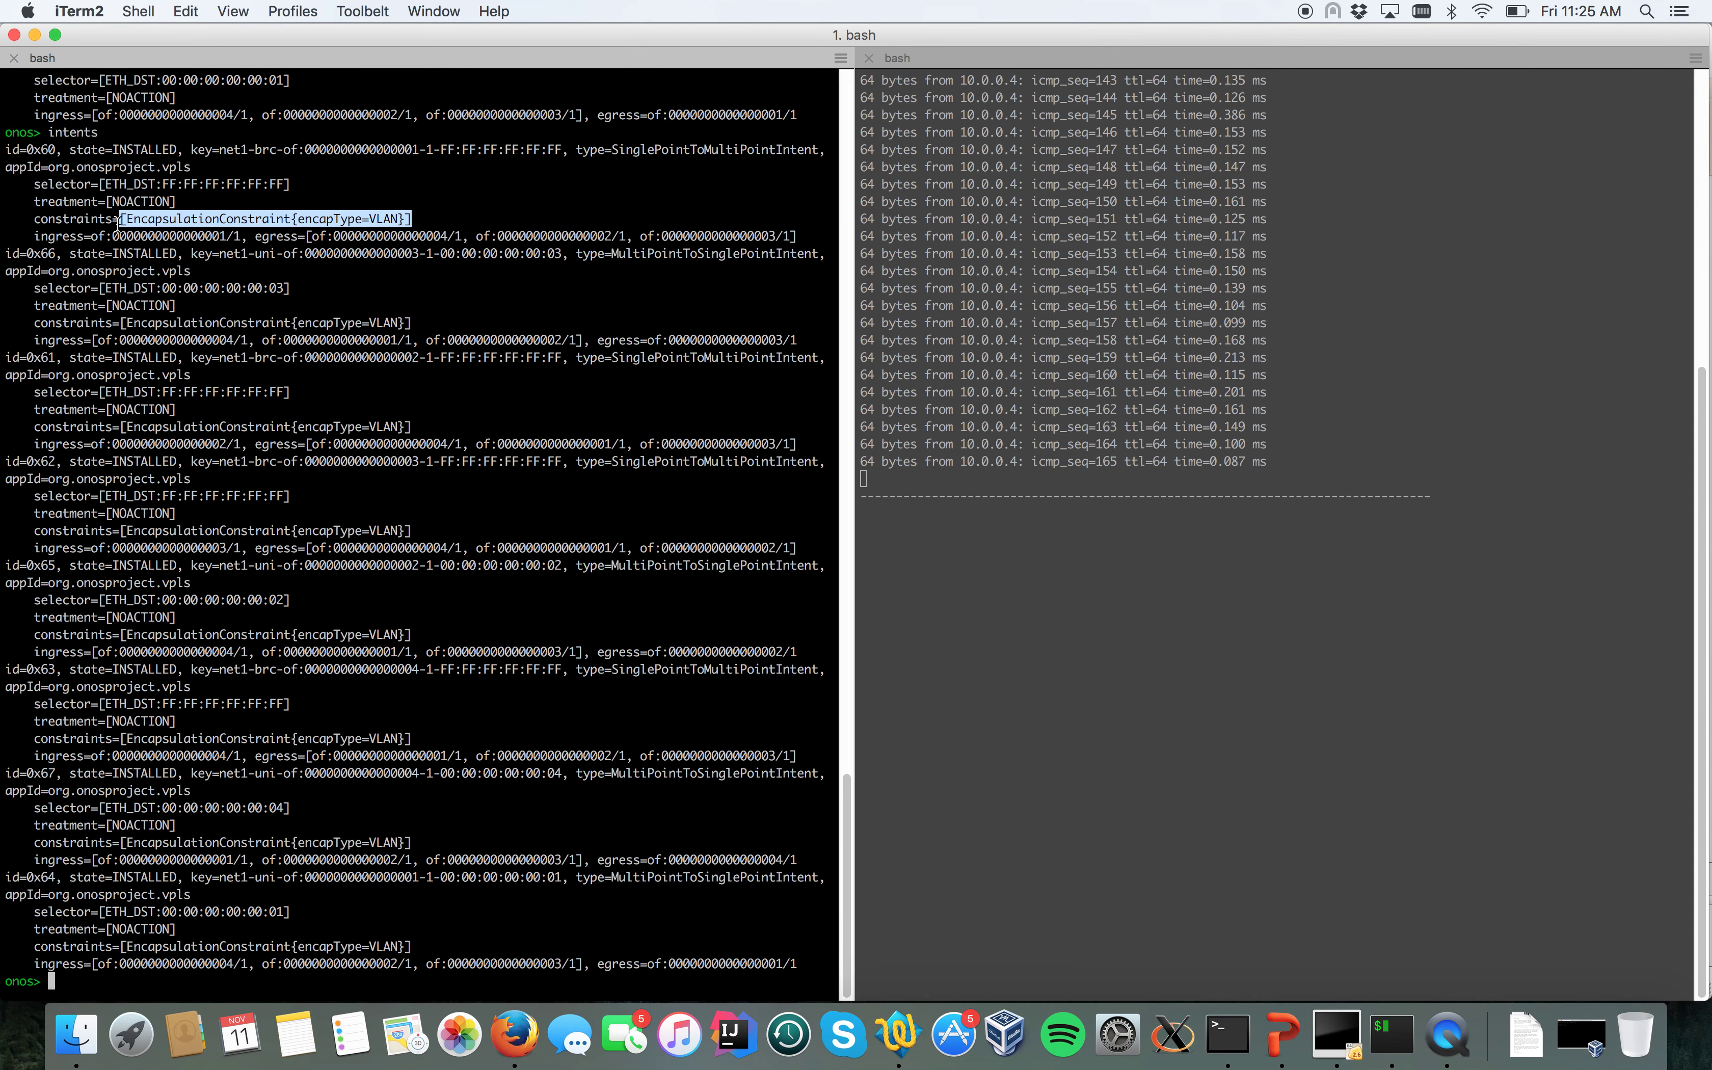
# List the ONOS flow rules and highlight the VLAN_VID:3382 and VLAN_VID:1691 matches
pyautogui.hotkey('ctrl', 'l')
pyautogui.write('flows')
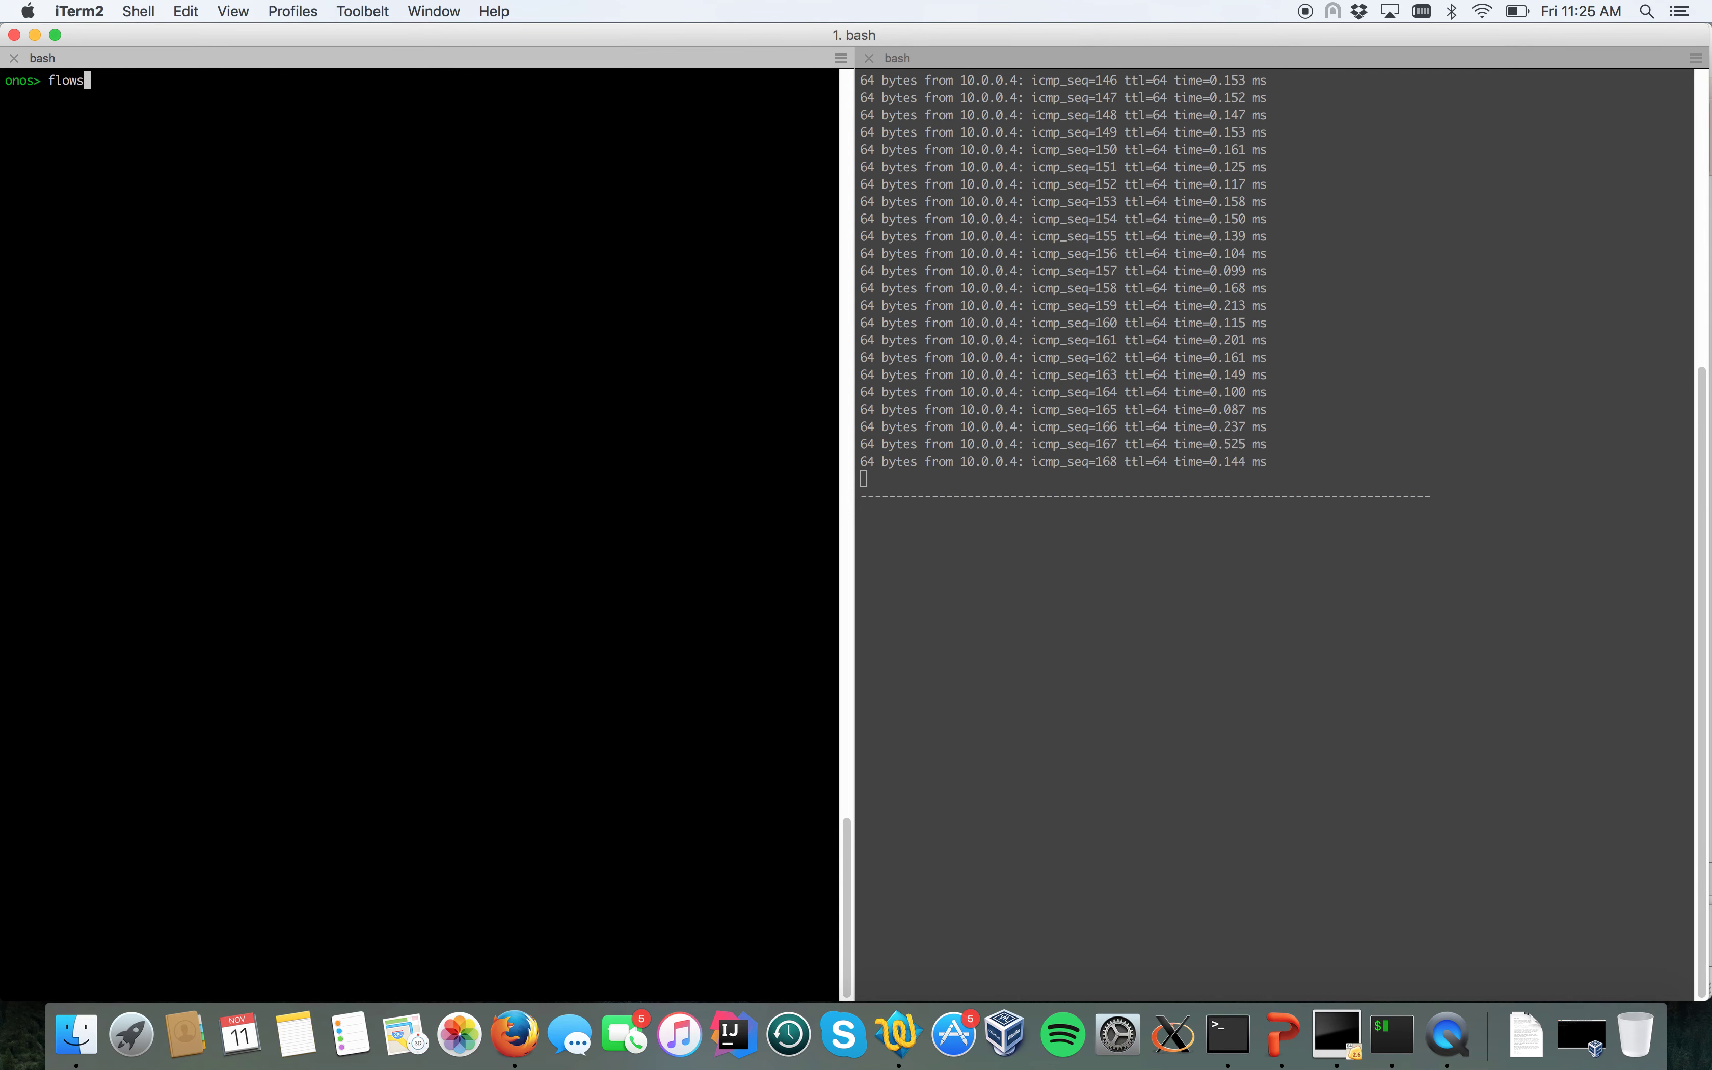
pyautogui.press('Return')
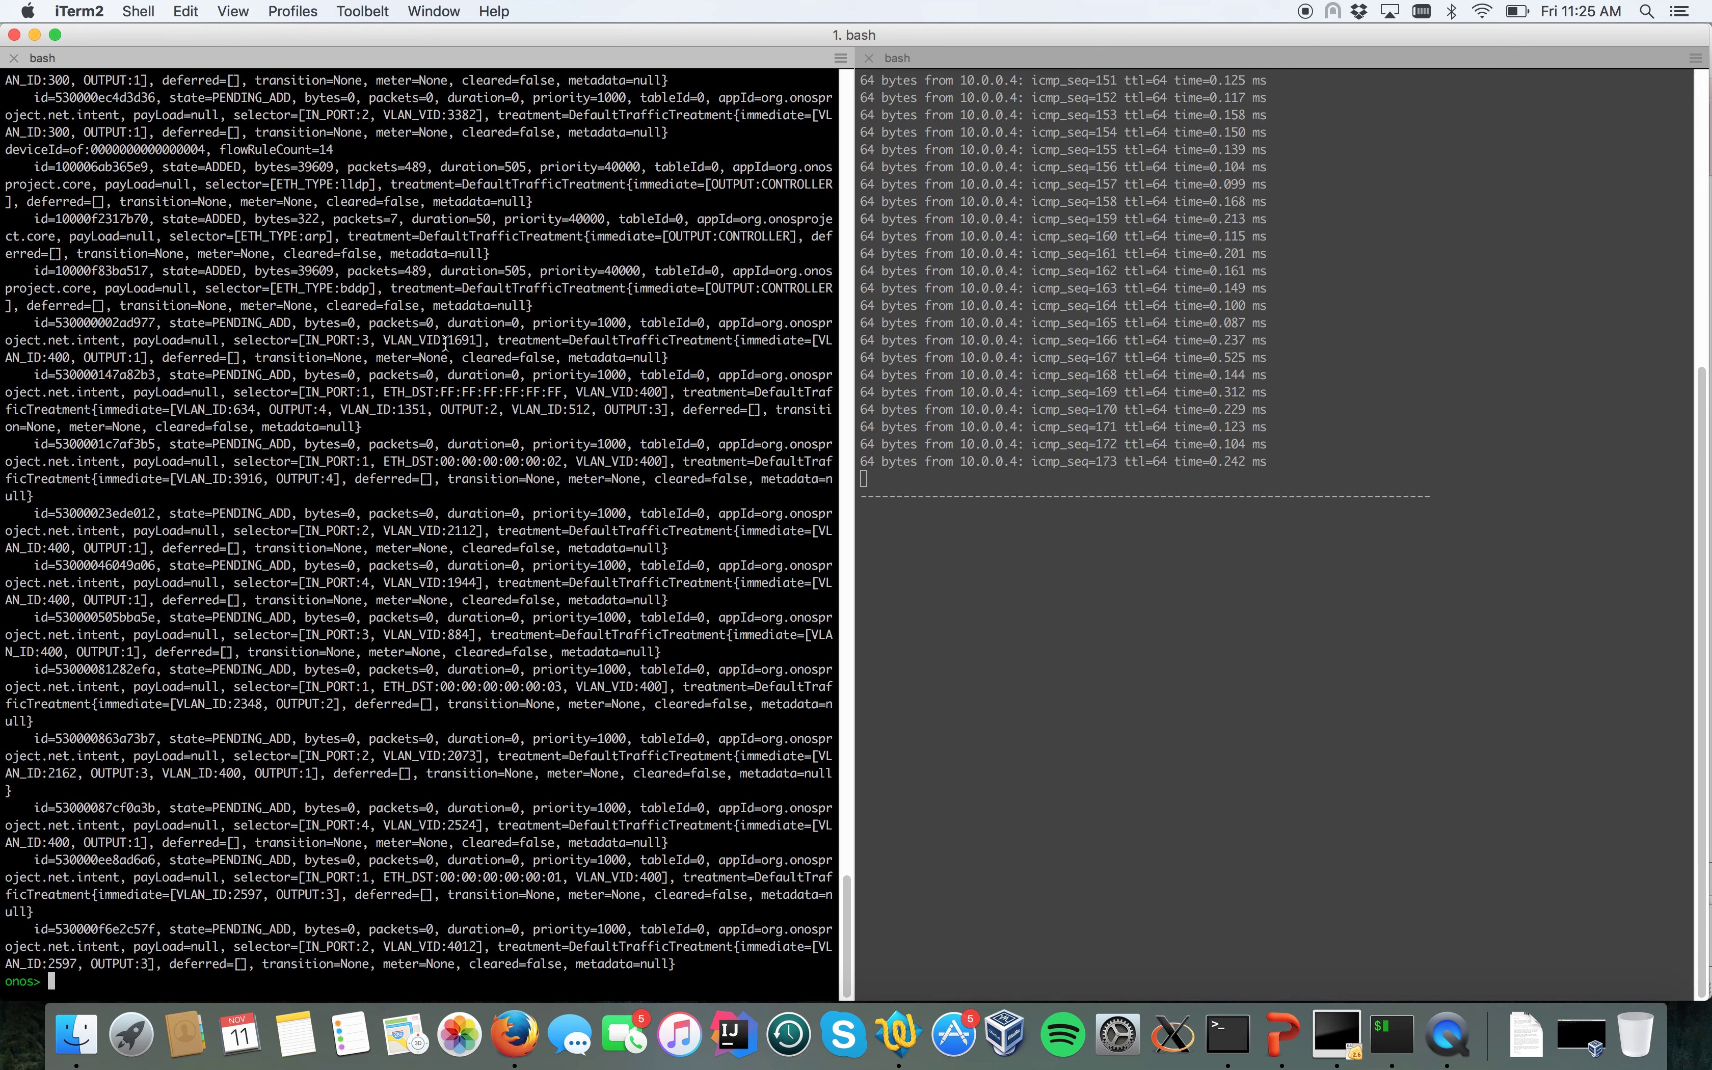
pyautogui.moveTo(383, 115); pyautogui.dragTo(489, 119)
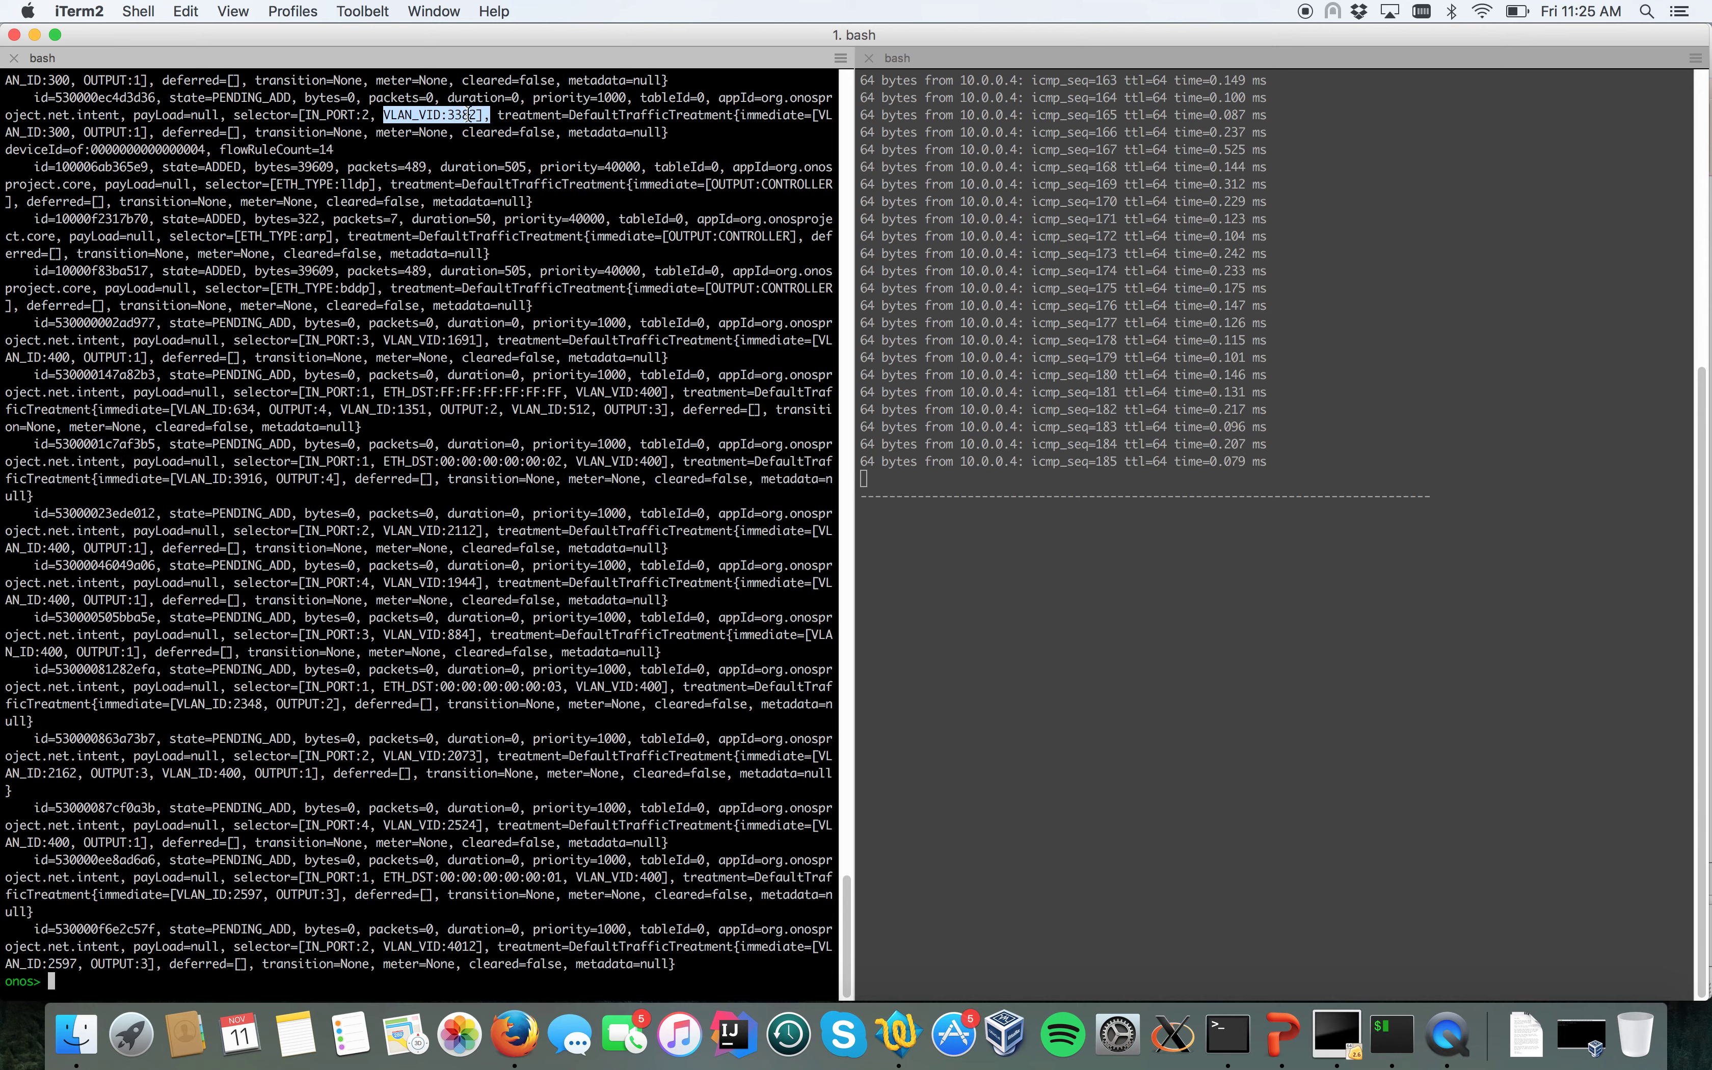
pyautogui.click(368, 365)
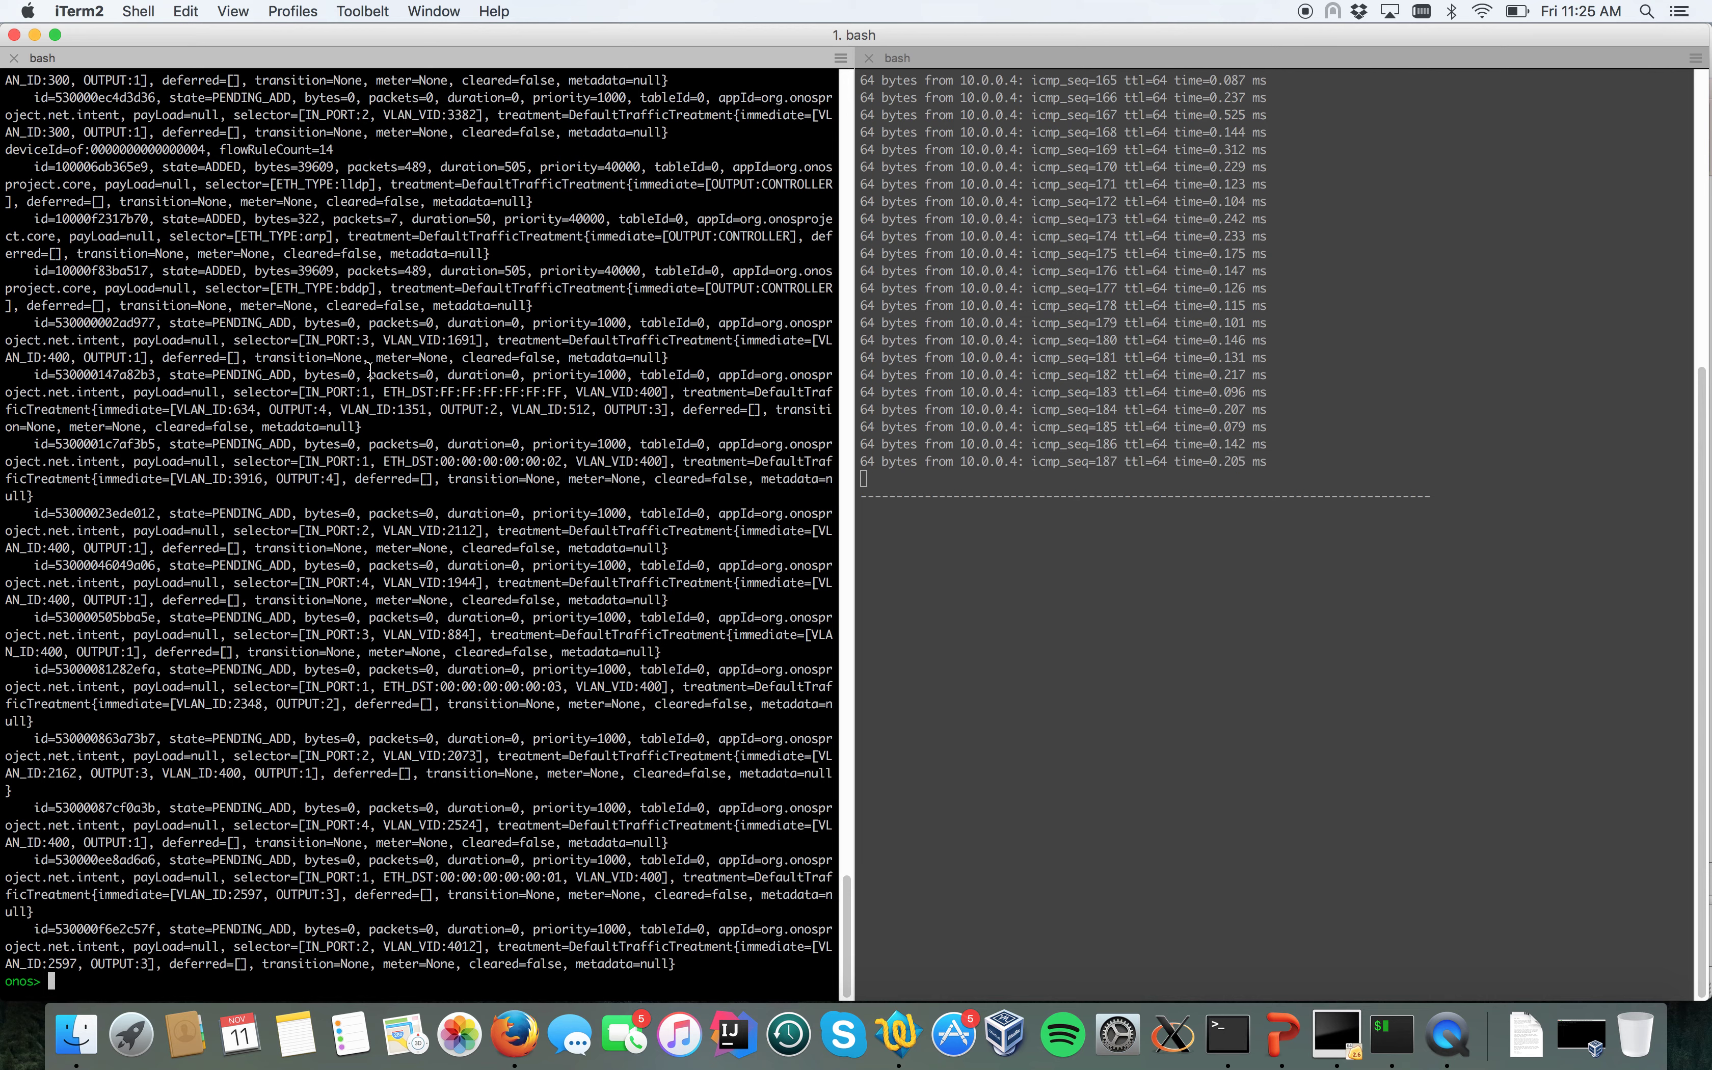
pyautogui.moveTo(383, 340); pyautogui.dragTo(484, 340)
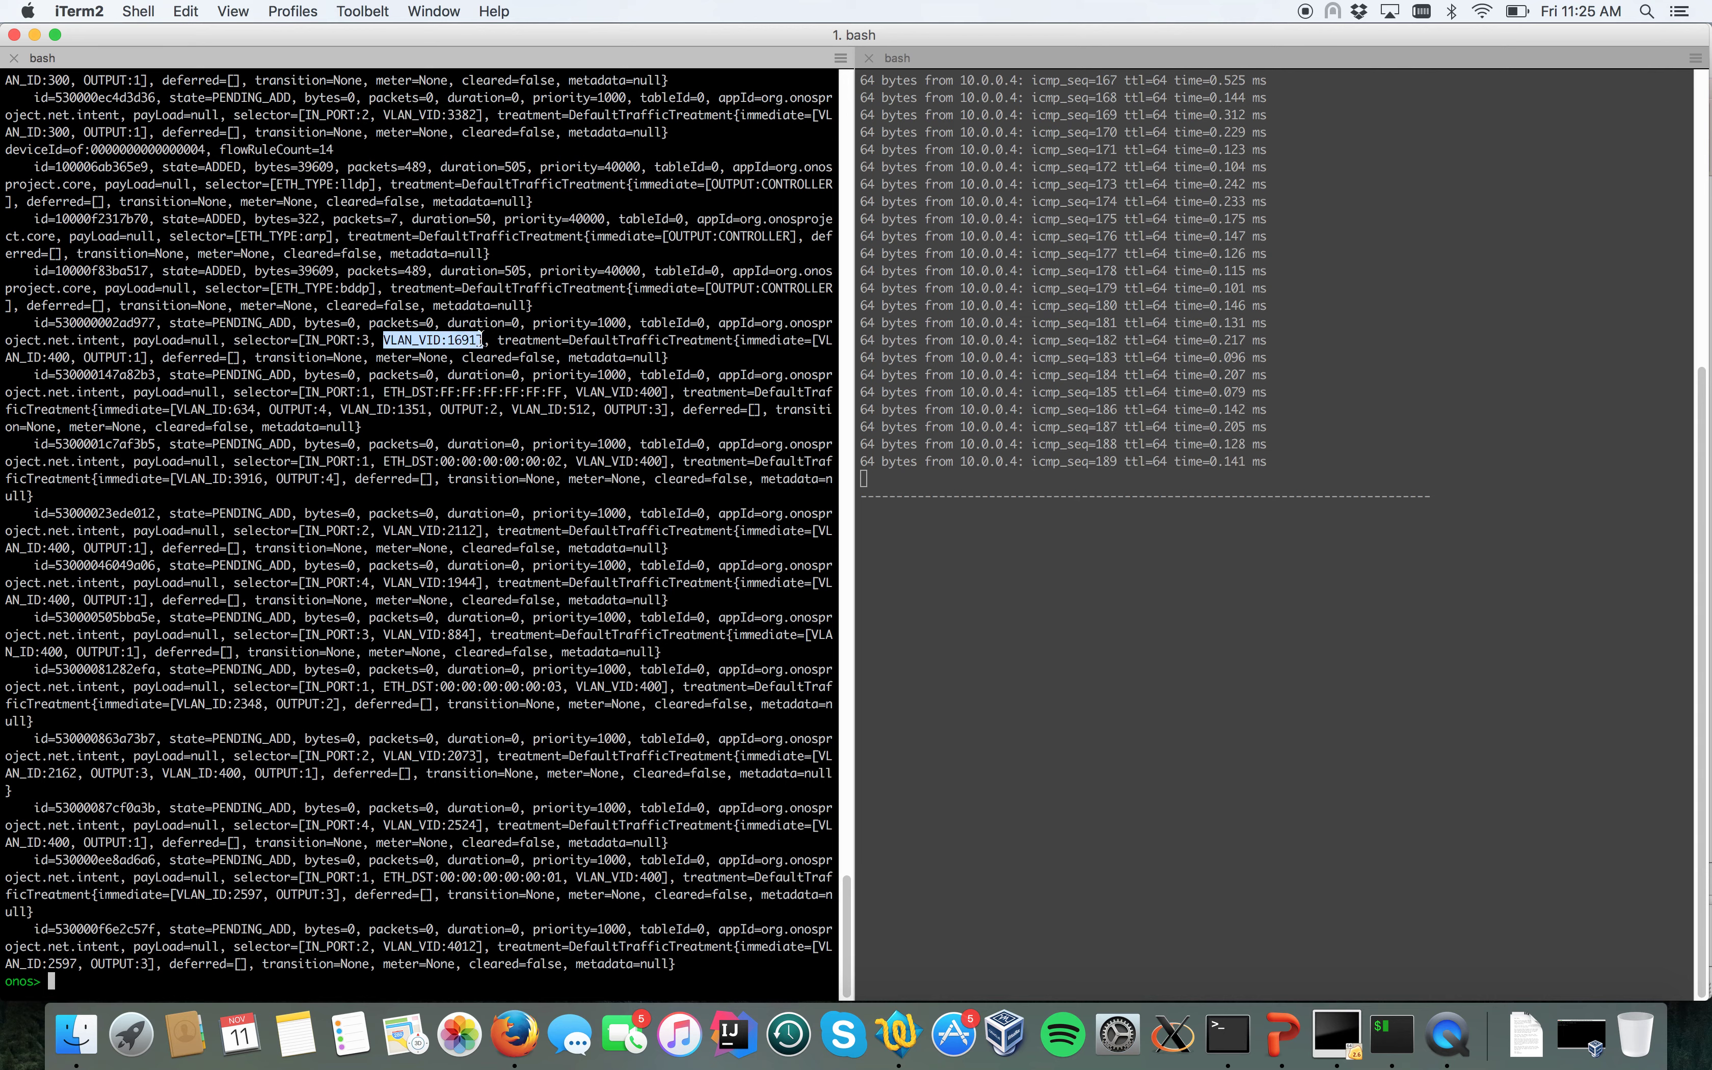
# Change net1's encapsulation from VLAN to none with vpls-set-encap net1 none
pyautogui.click(509, 382)
pyautogui.hotkey('ctrl', 'l')
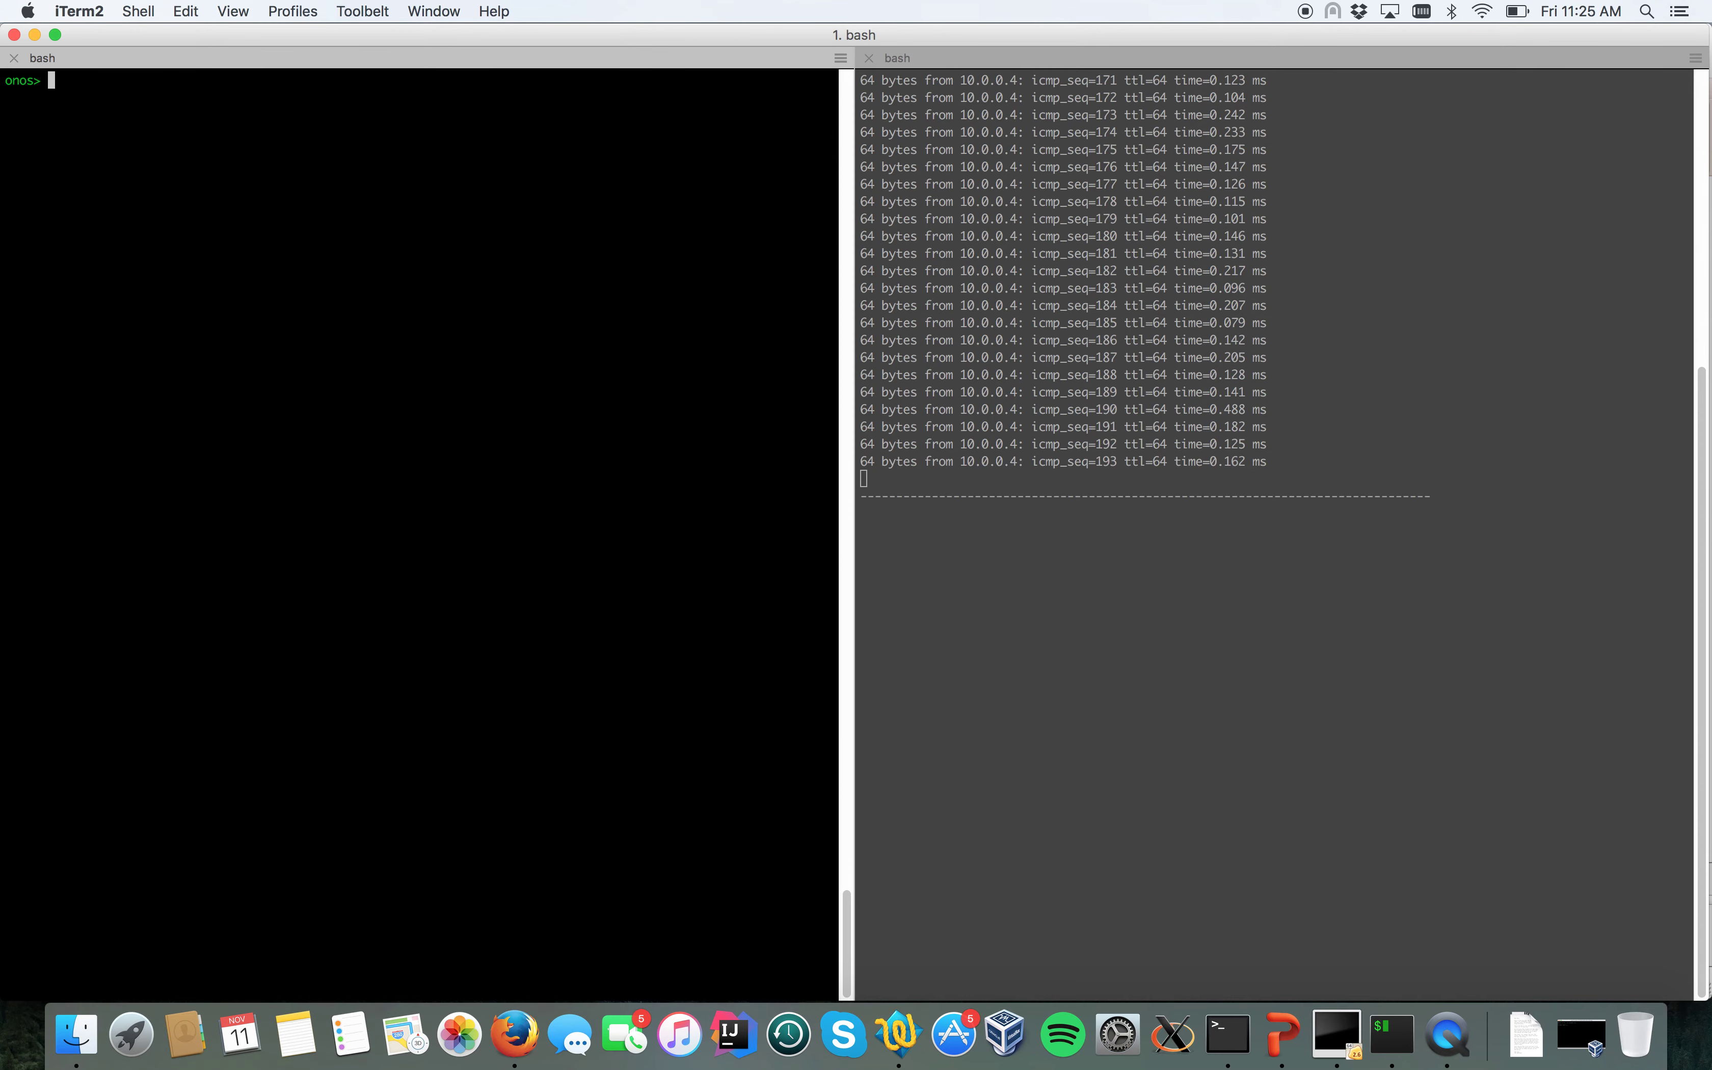
pyautogui.write('intents')
pyautogui.press('Up')
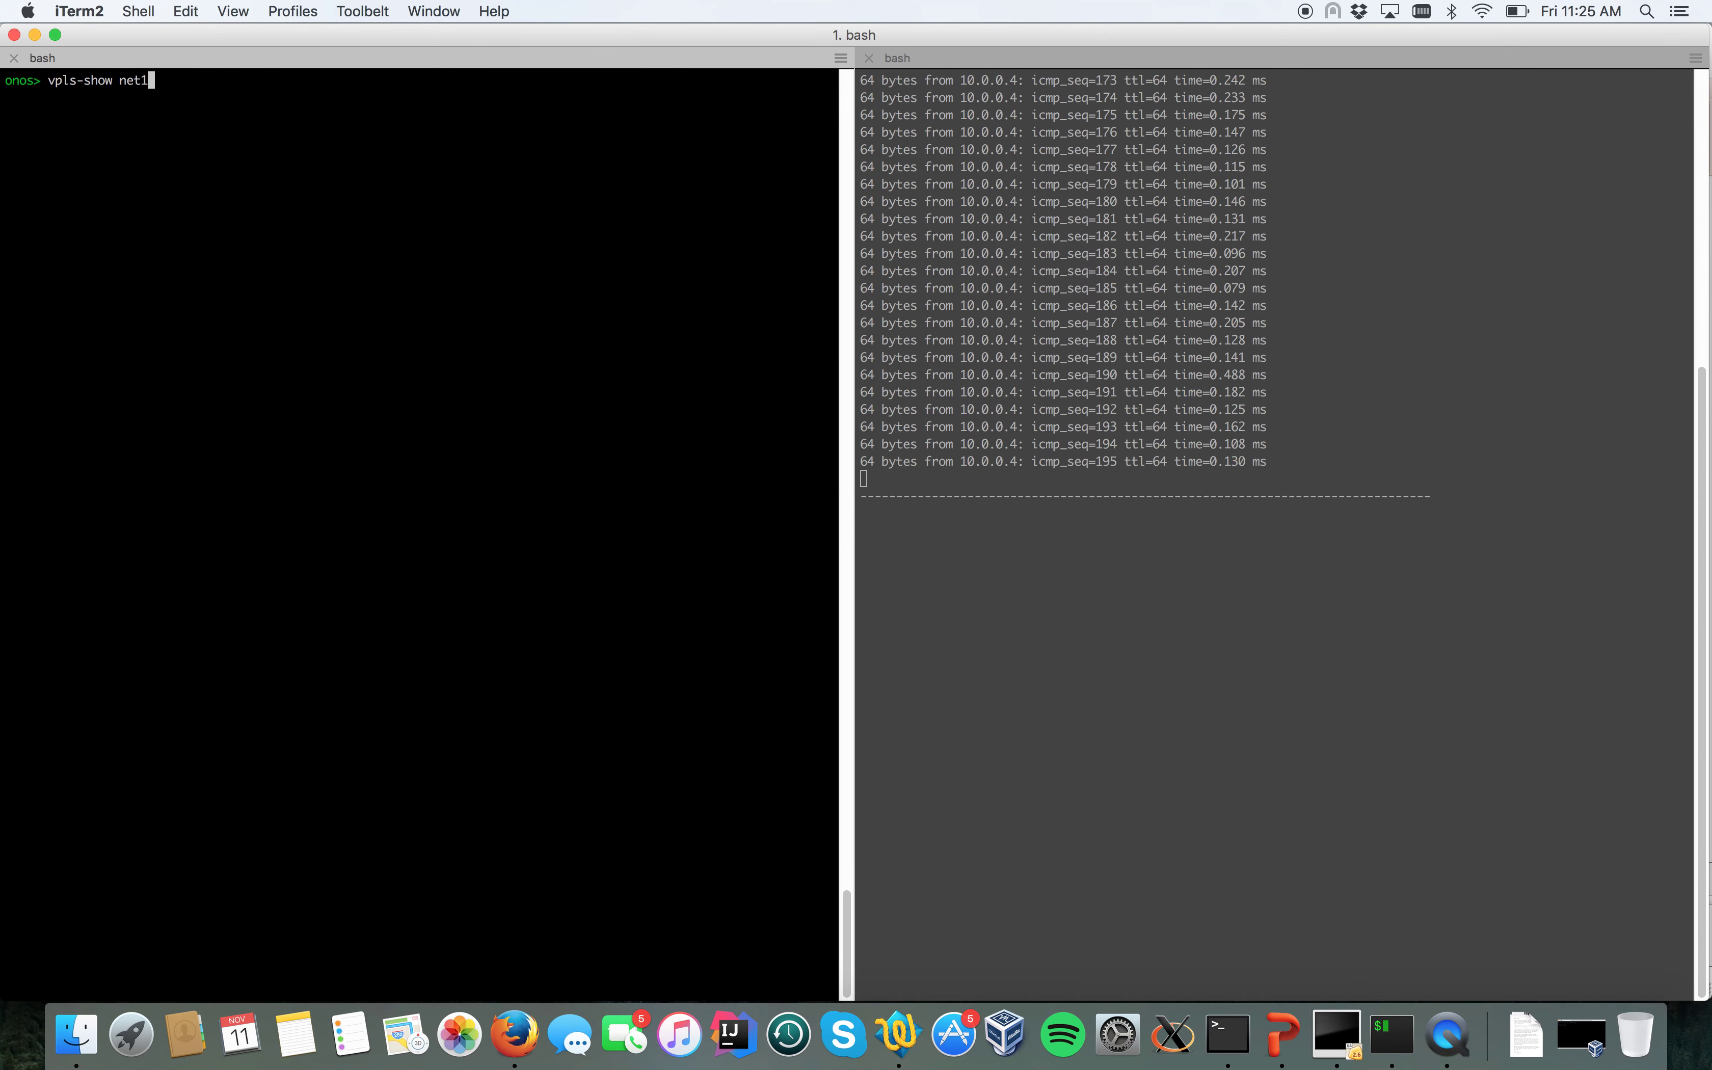
pyautogui.press('Up')
pyautogui.press('BackSpace')
pyautogui.press('BackSpace')
pyautogui.press('BackSpace')
pyautogui.press('BackSpace')
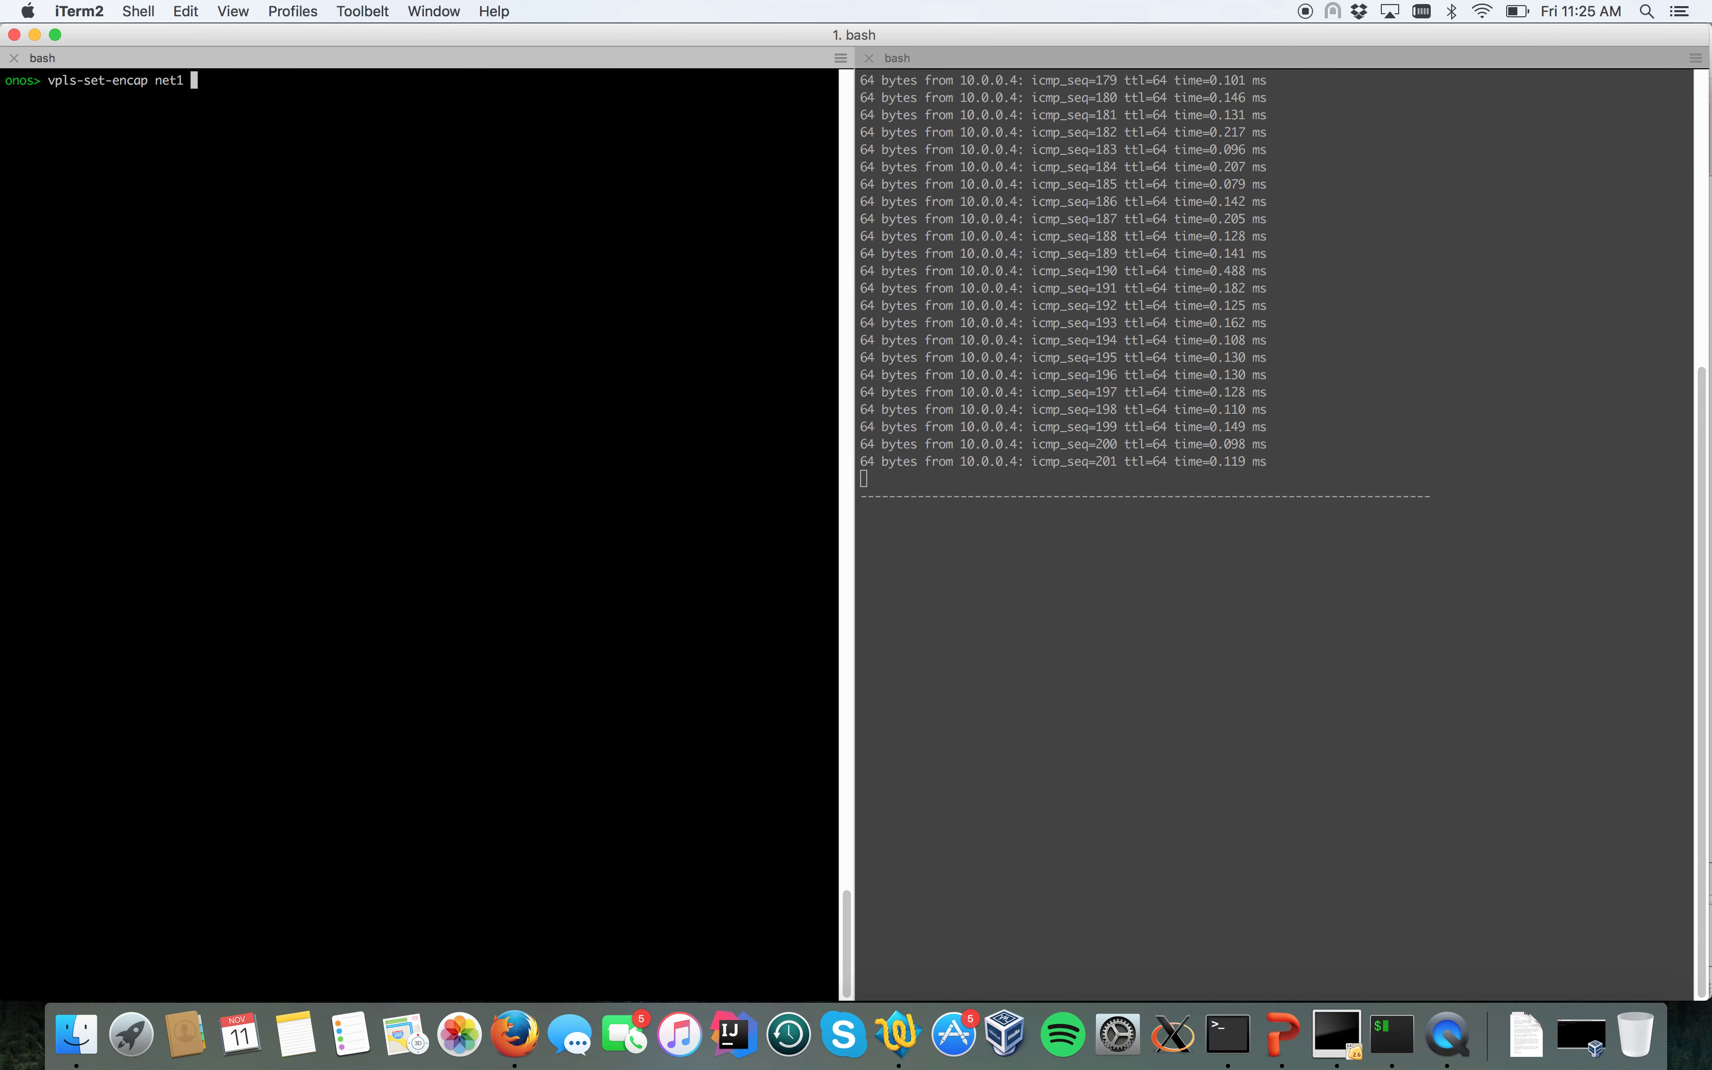
pyautogui.write('none')
pyautogui.press('Return')
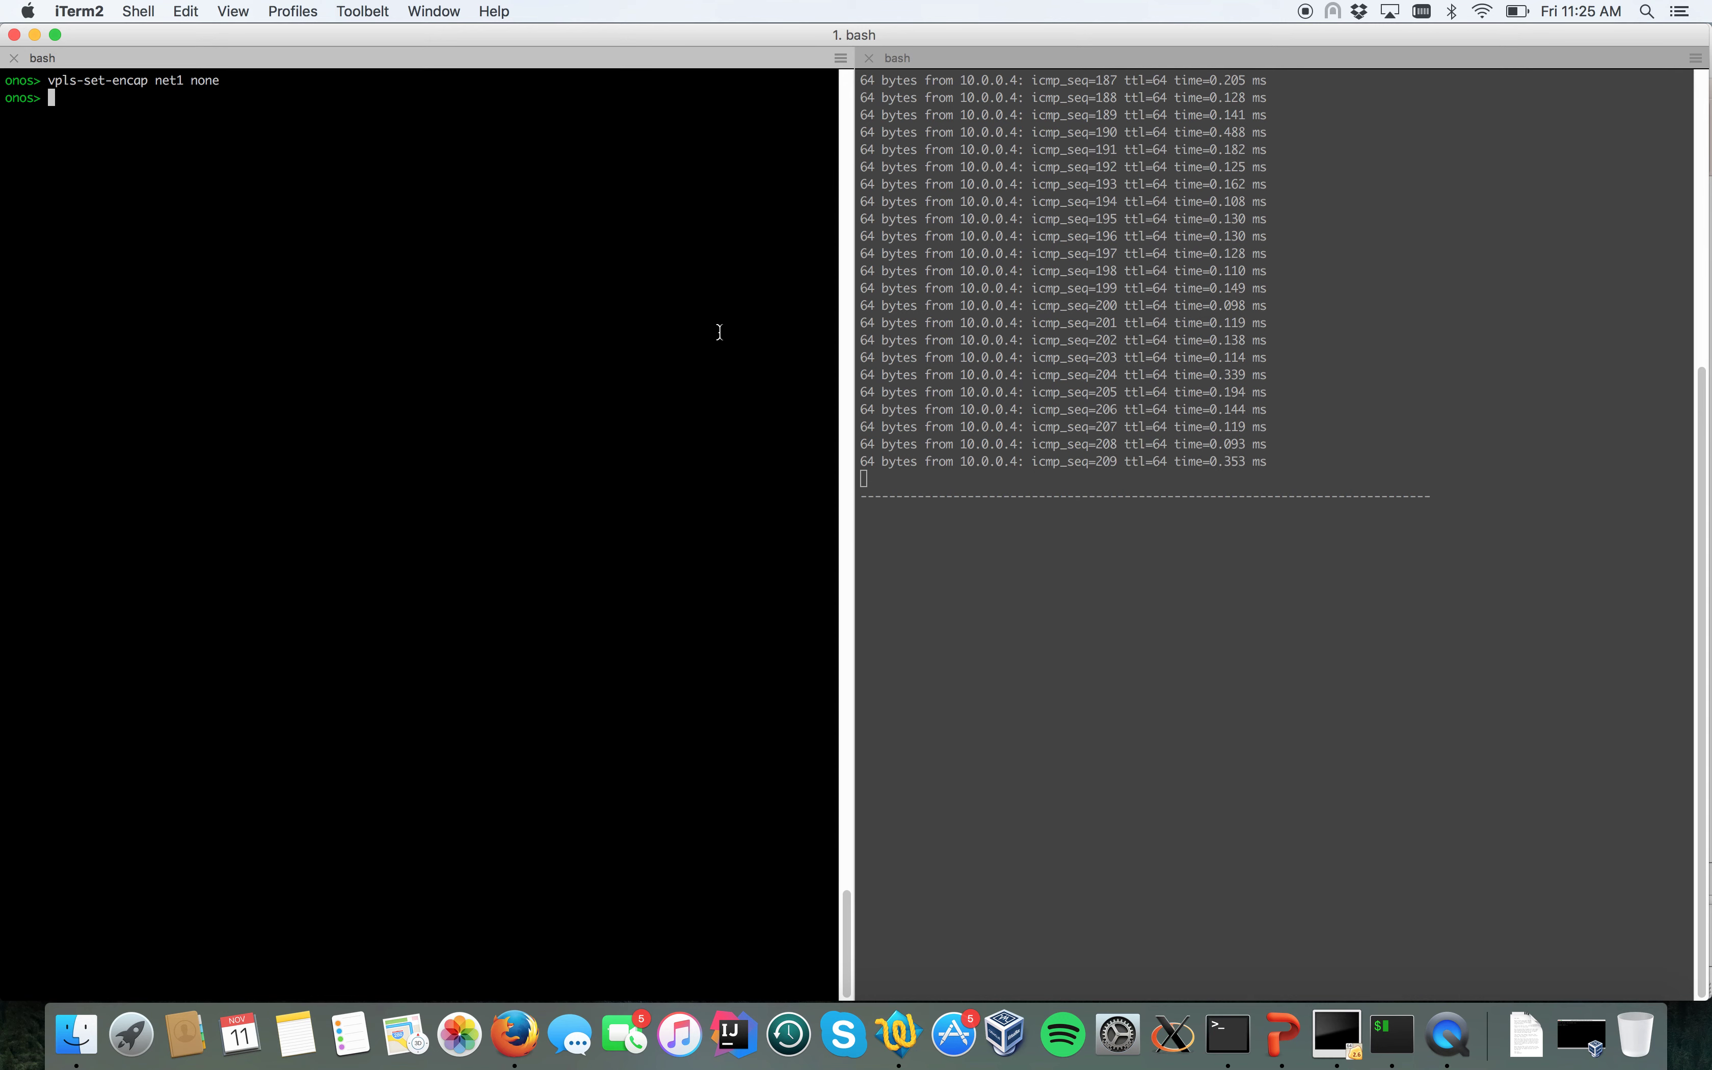
# List the ONOS intents after removing net1's encapsulation
pyautogui.hotkey('ctrl', 'l')
pyautogui.write('intents')
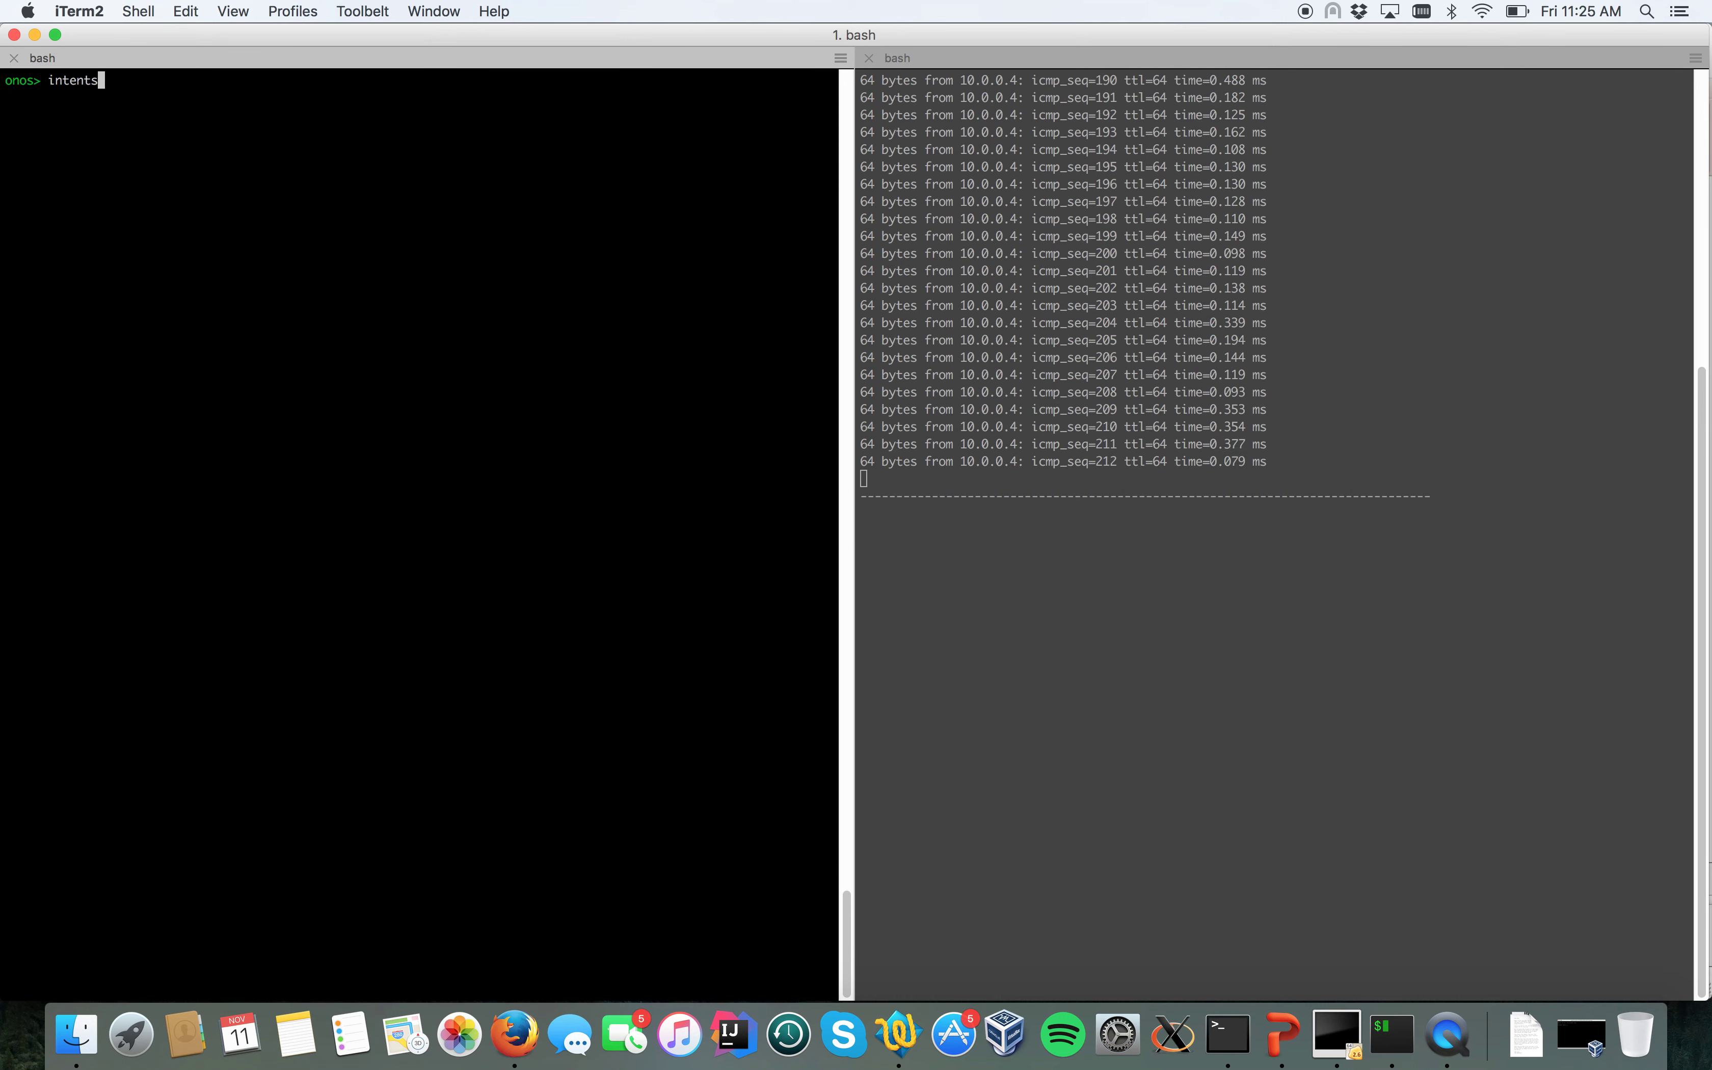
pyautogui.press('Return')
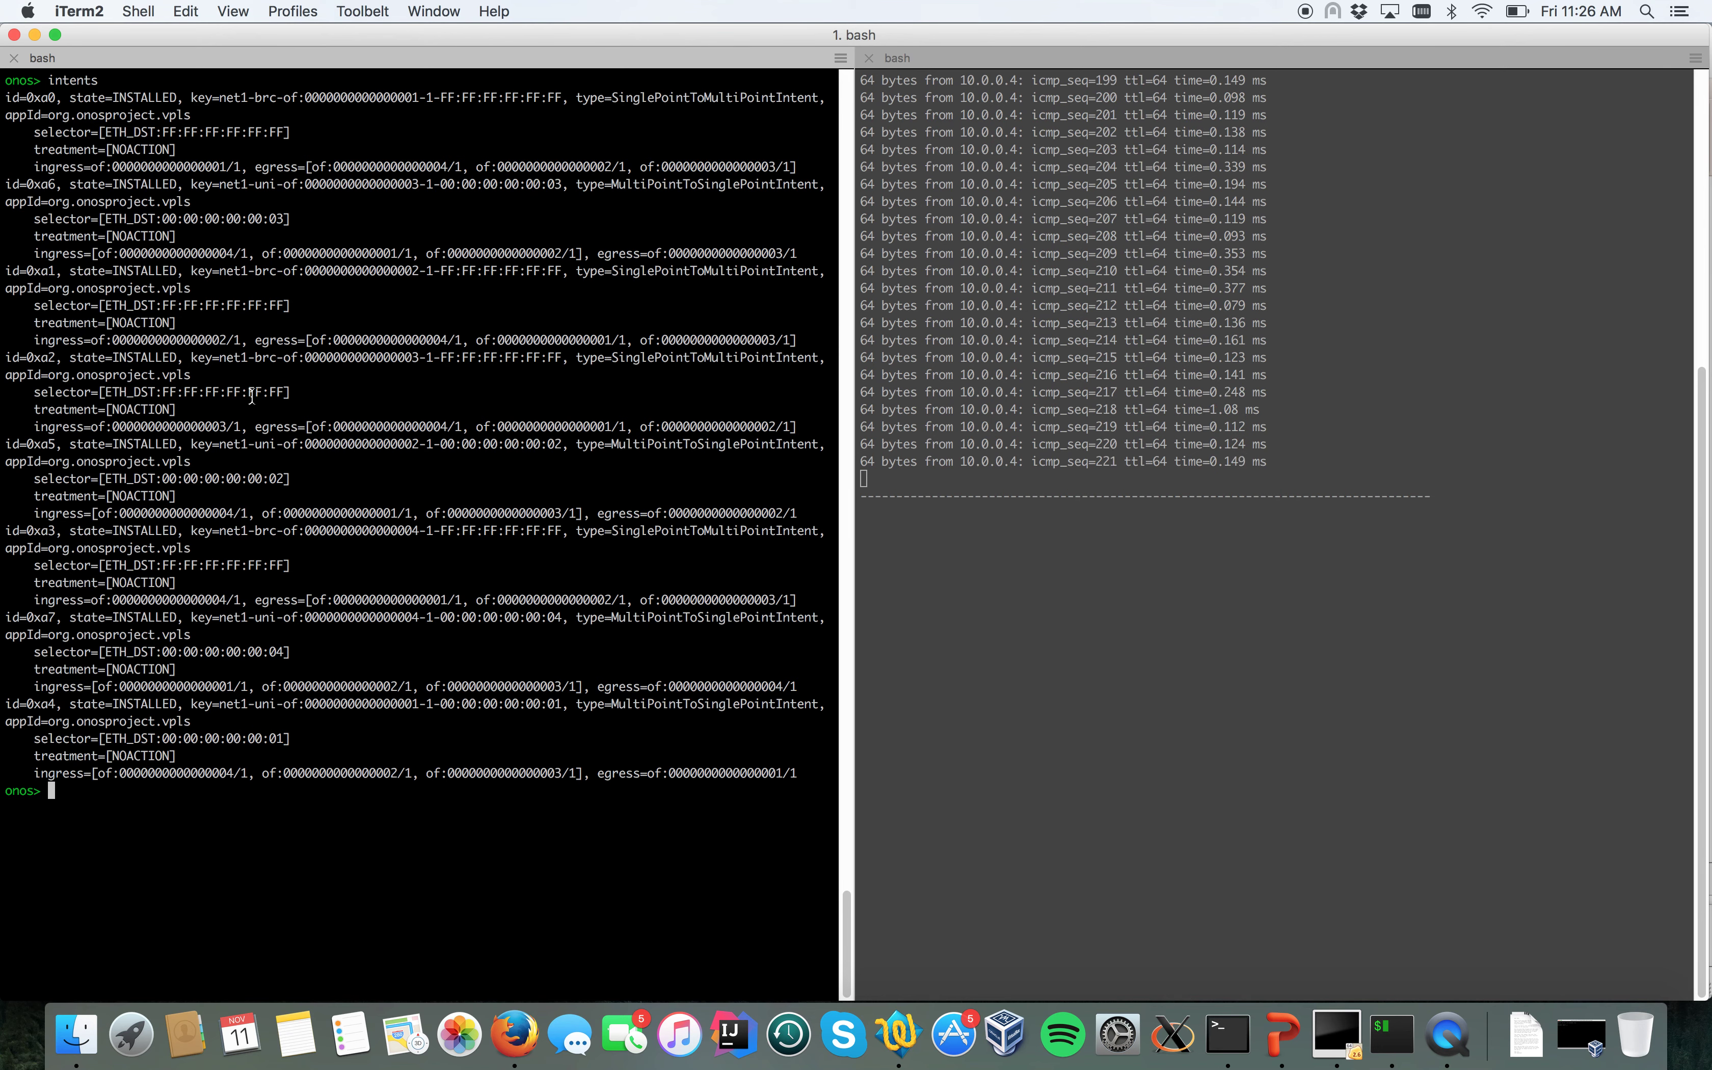
# Run vpls-show net1 and highlight its encapsulation: none value
pyautogui.hotkey('ctrl', 'l')
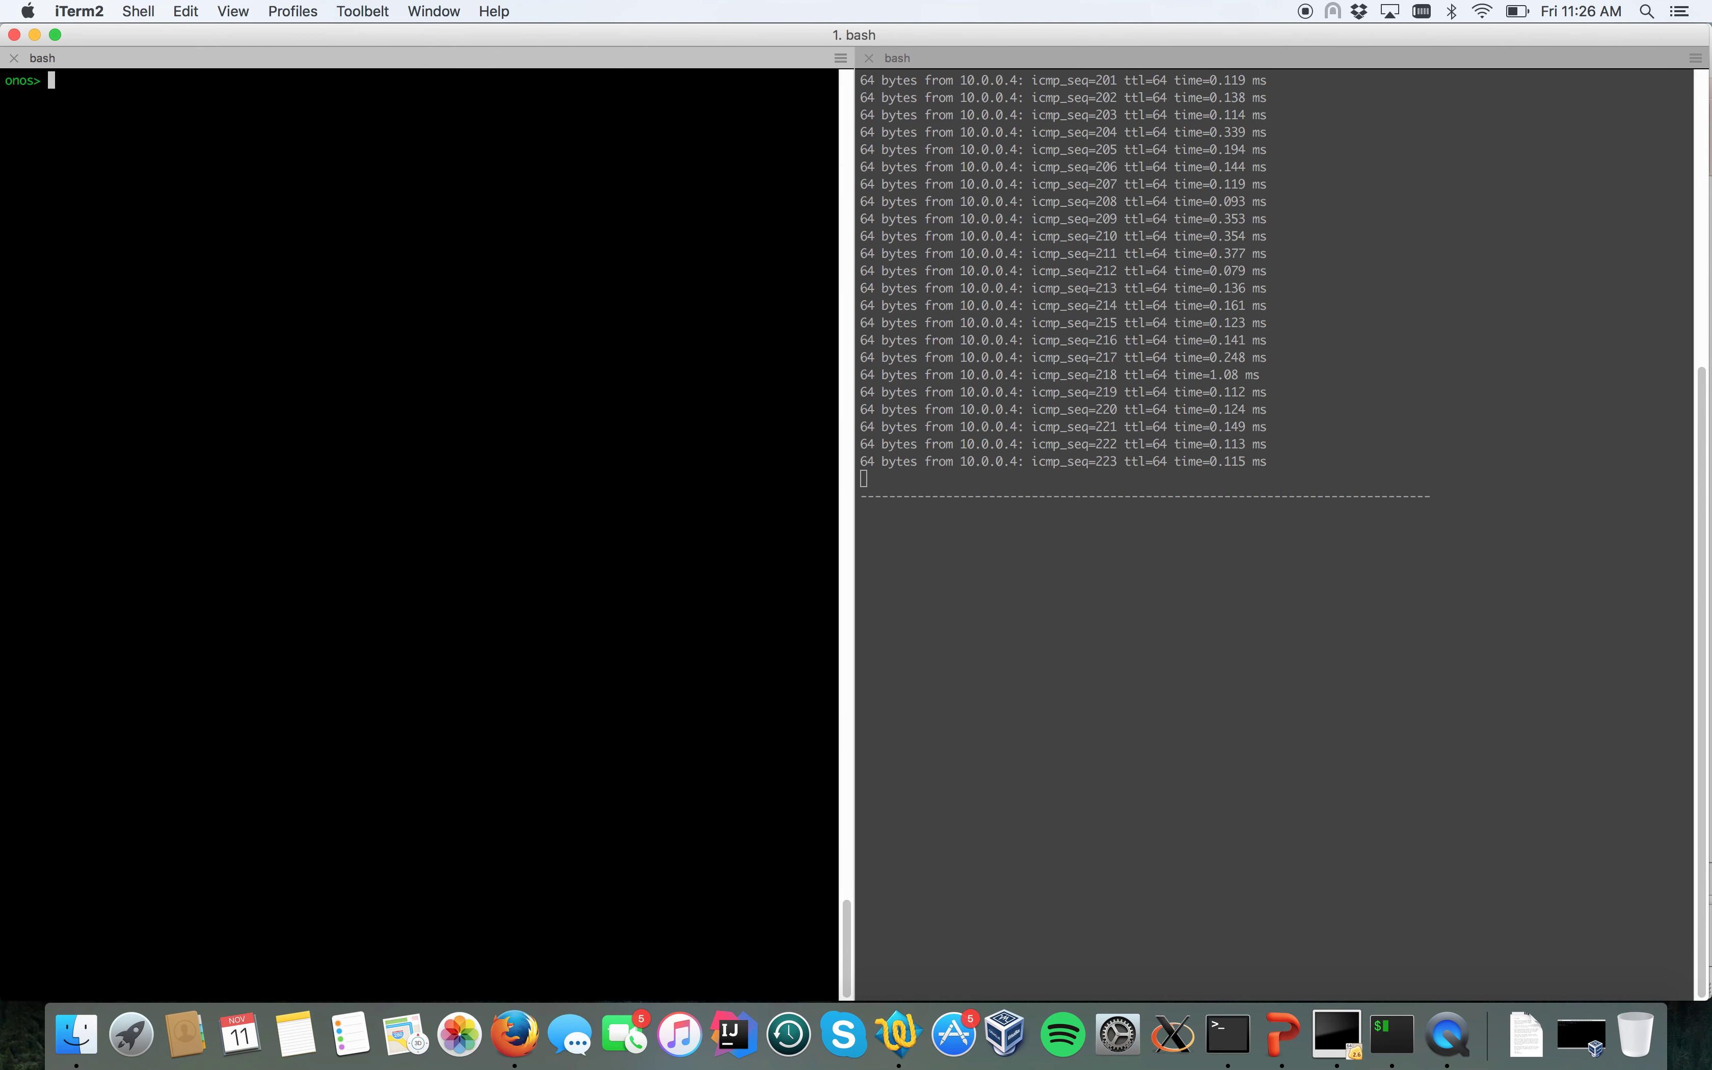
pyautogui.write('vpl-')
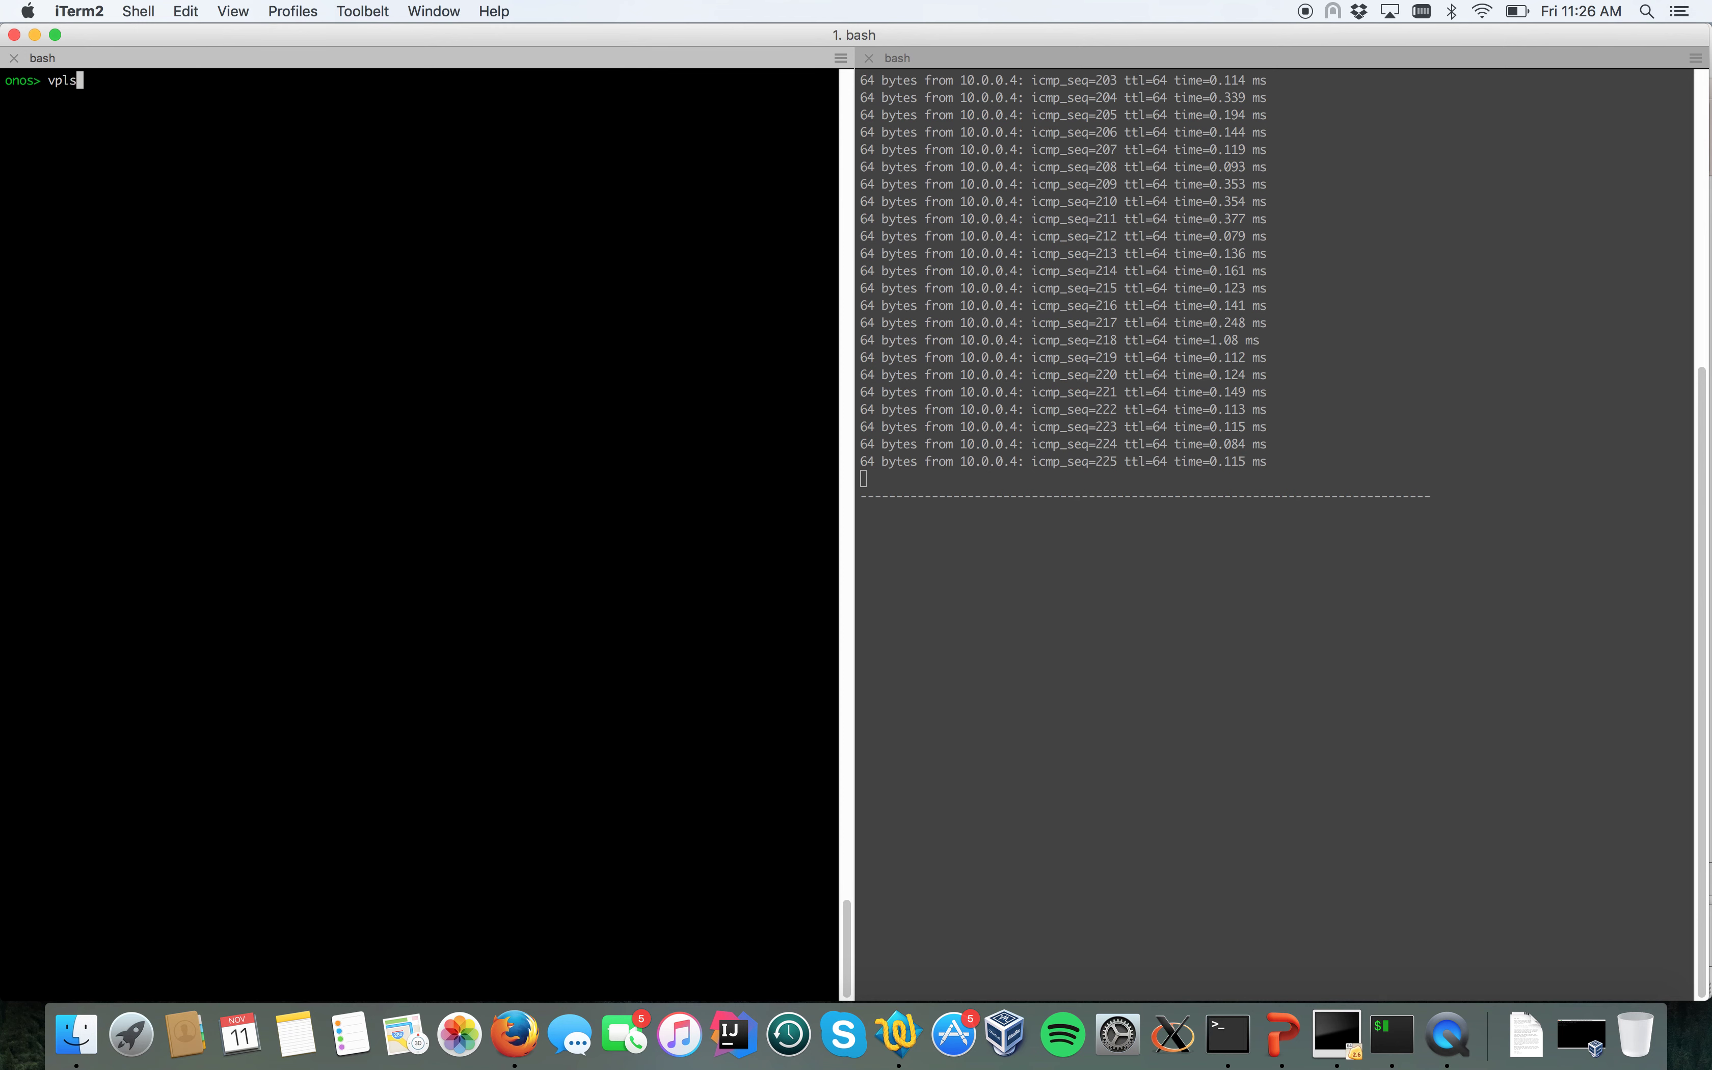
pyautogui.press('BackSpace')
pyautogui.write('s-show net1')
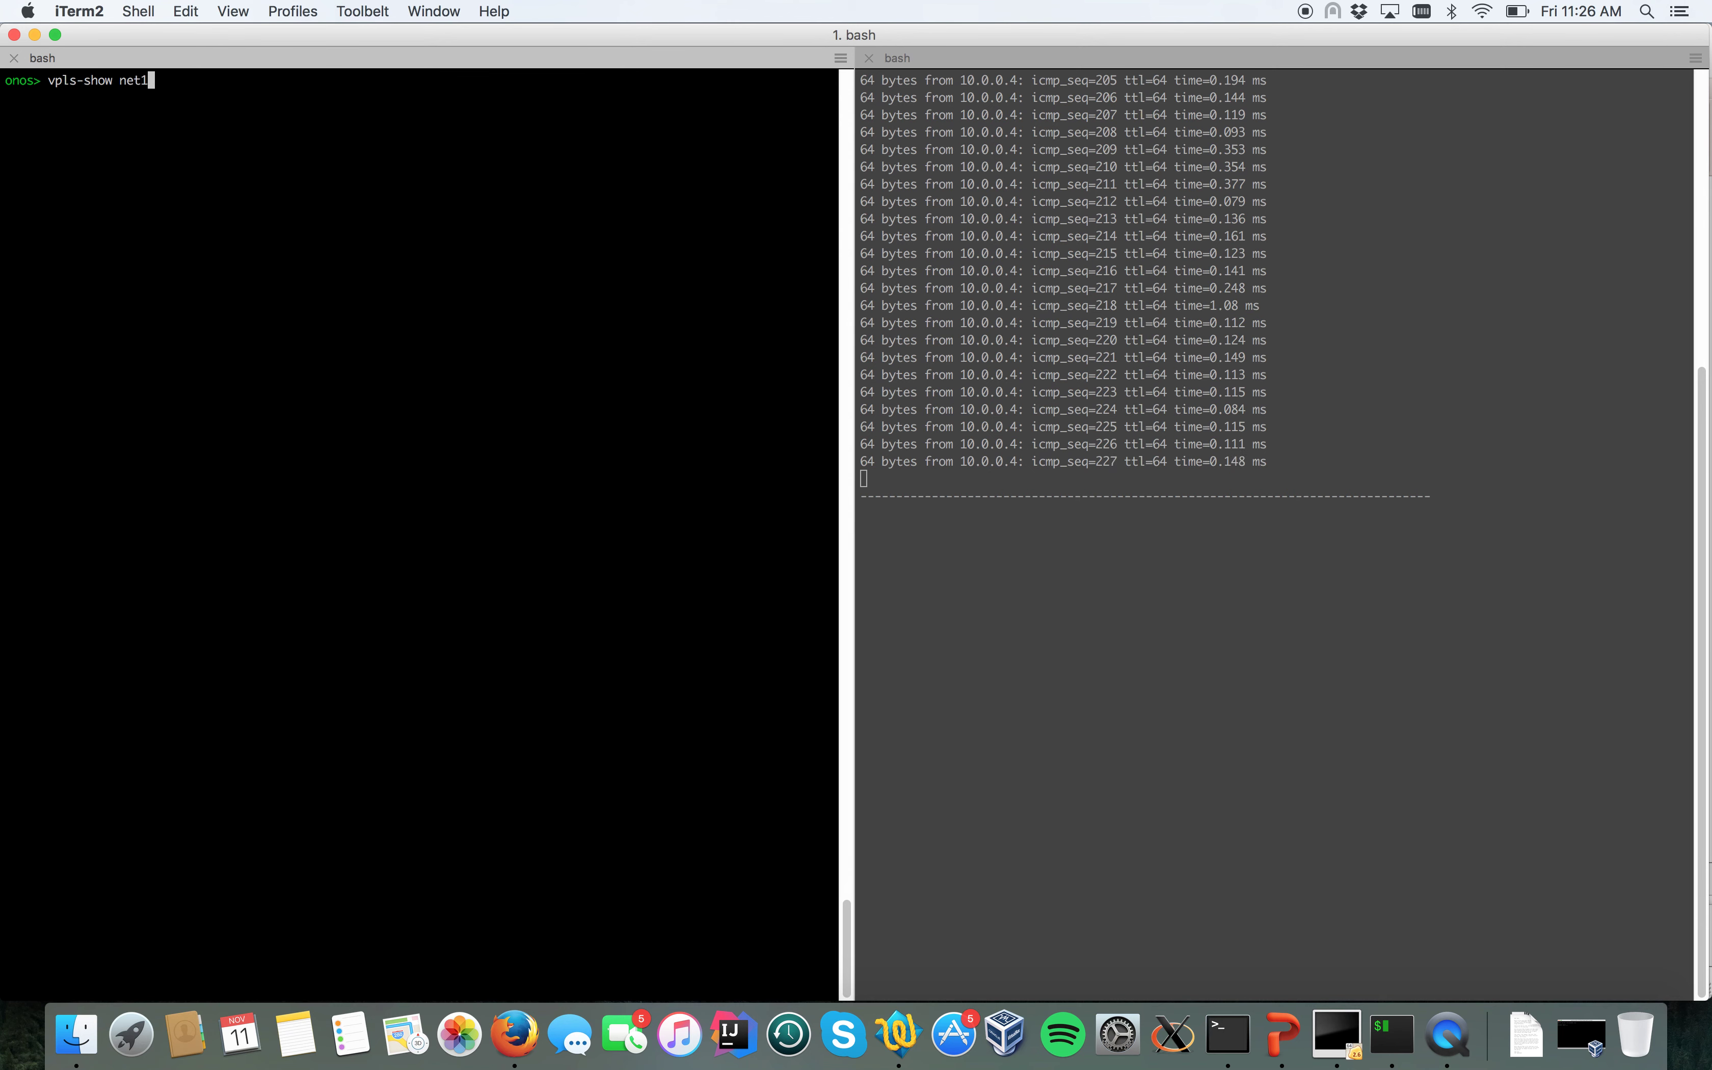
pyautogui.press('Return')
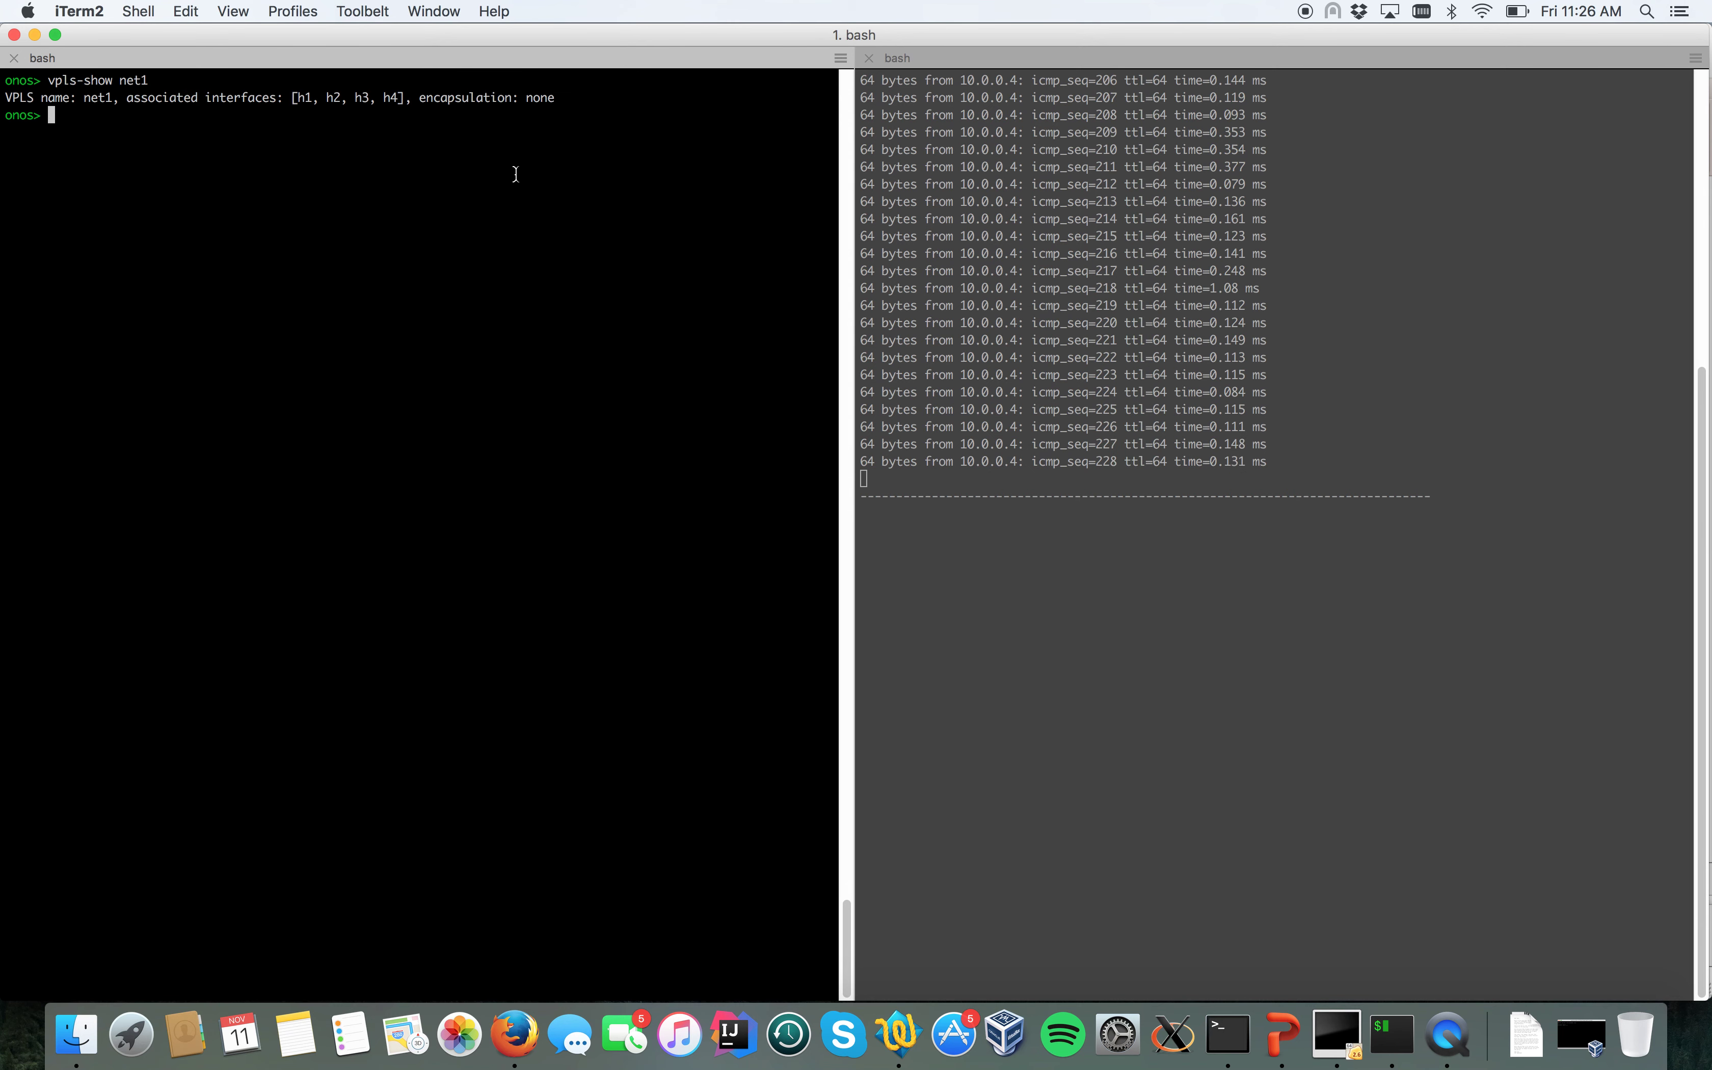
pyautogui.moveTo(417, 96); pyautogui.dragTo(557, 98)
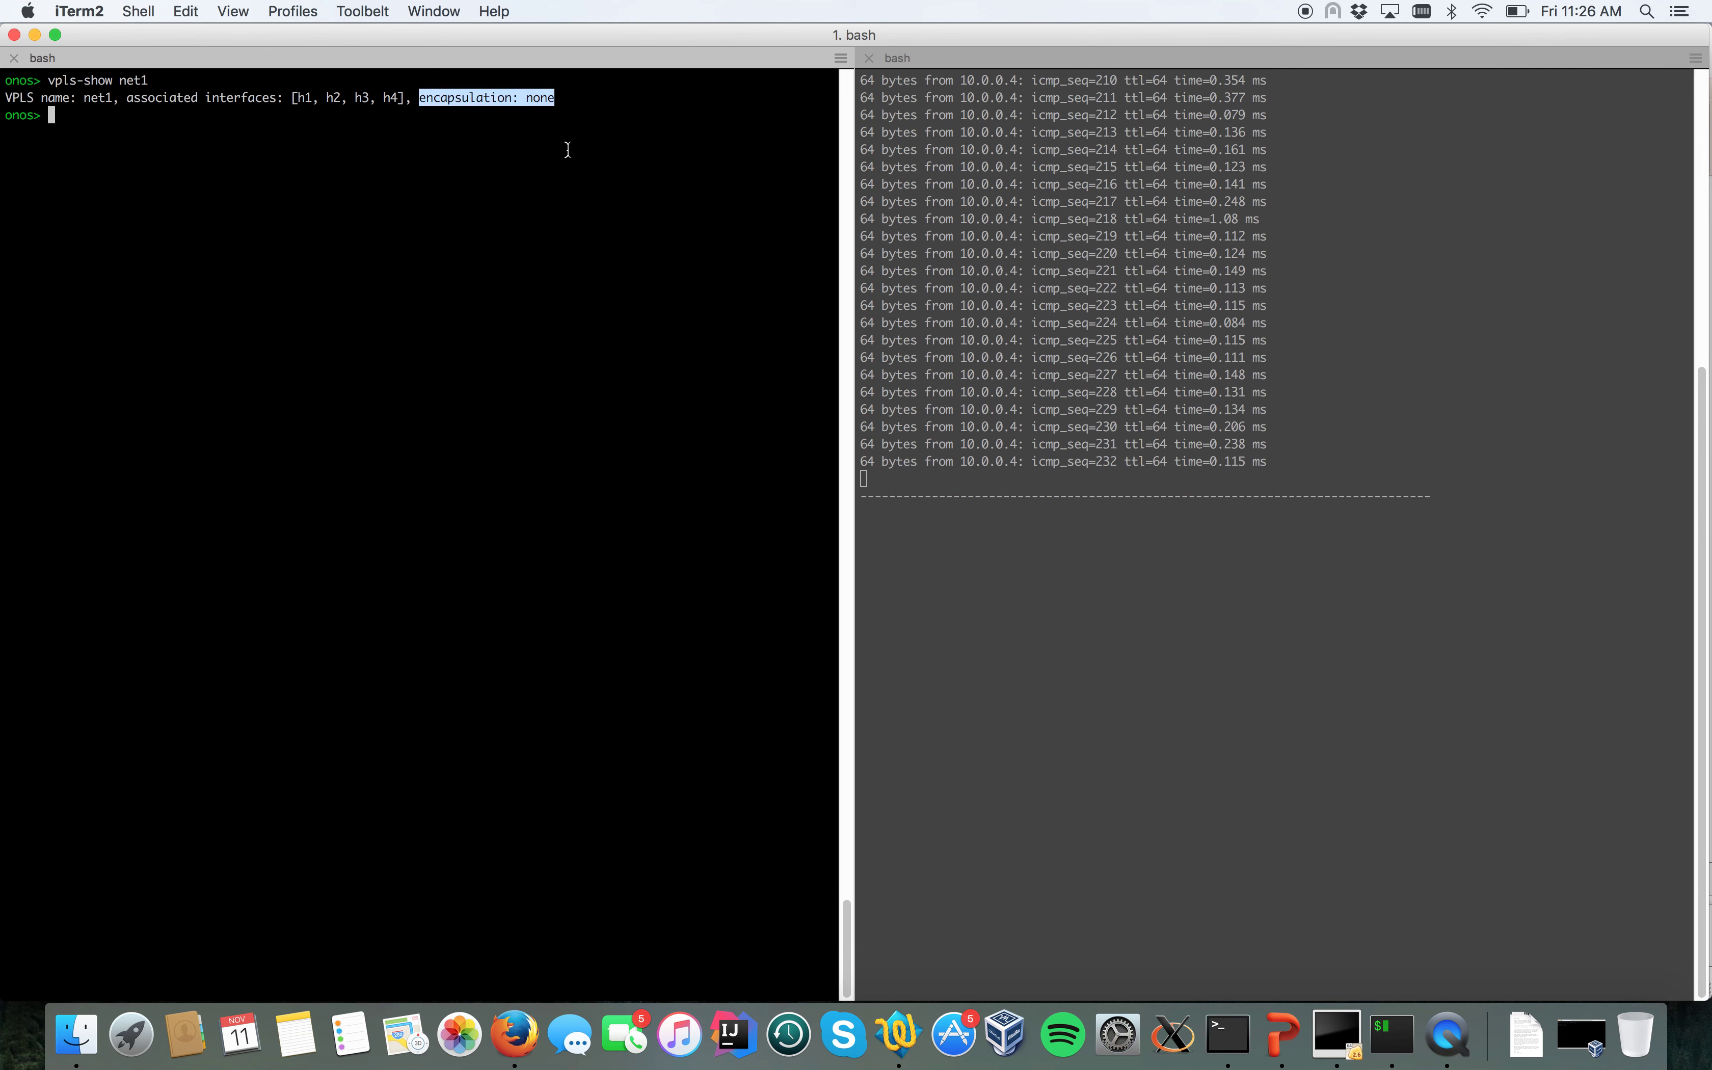
pyautogui.click(517, 207)
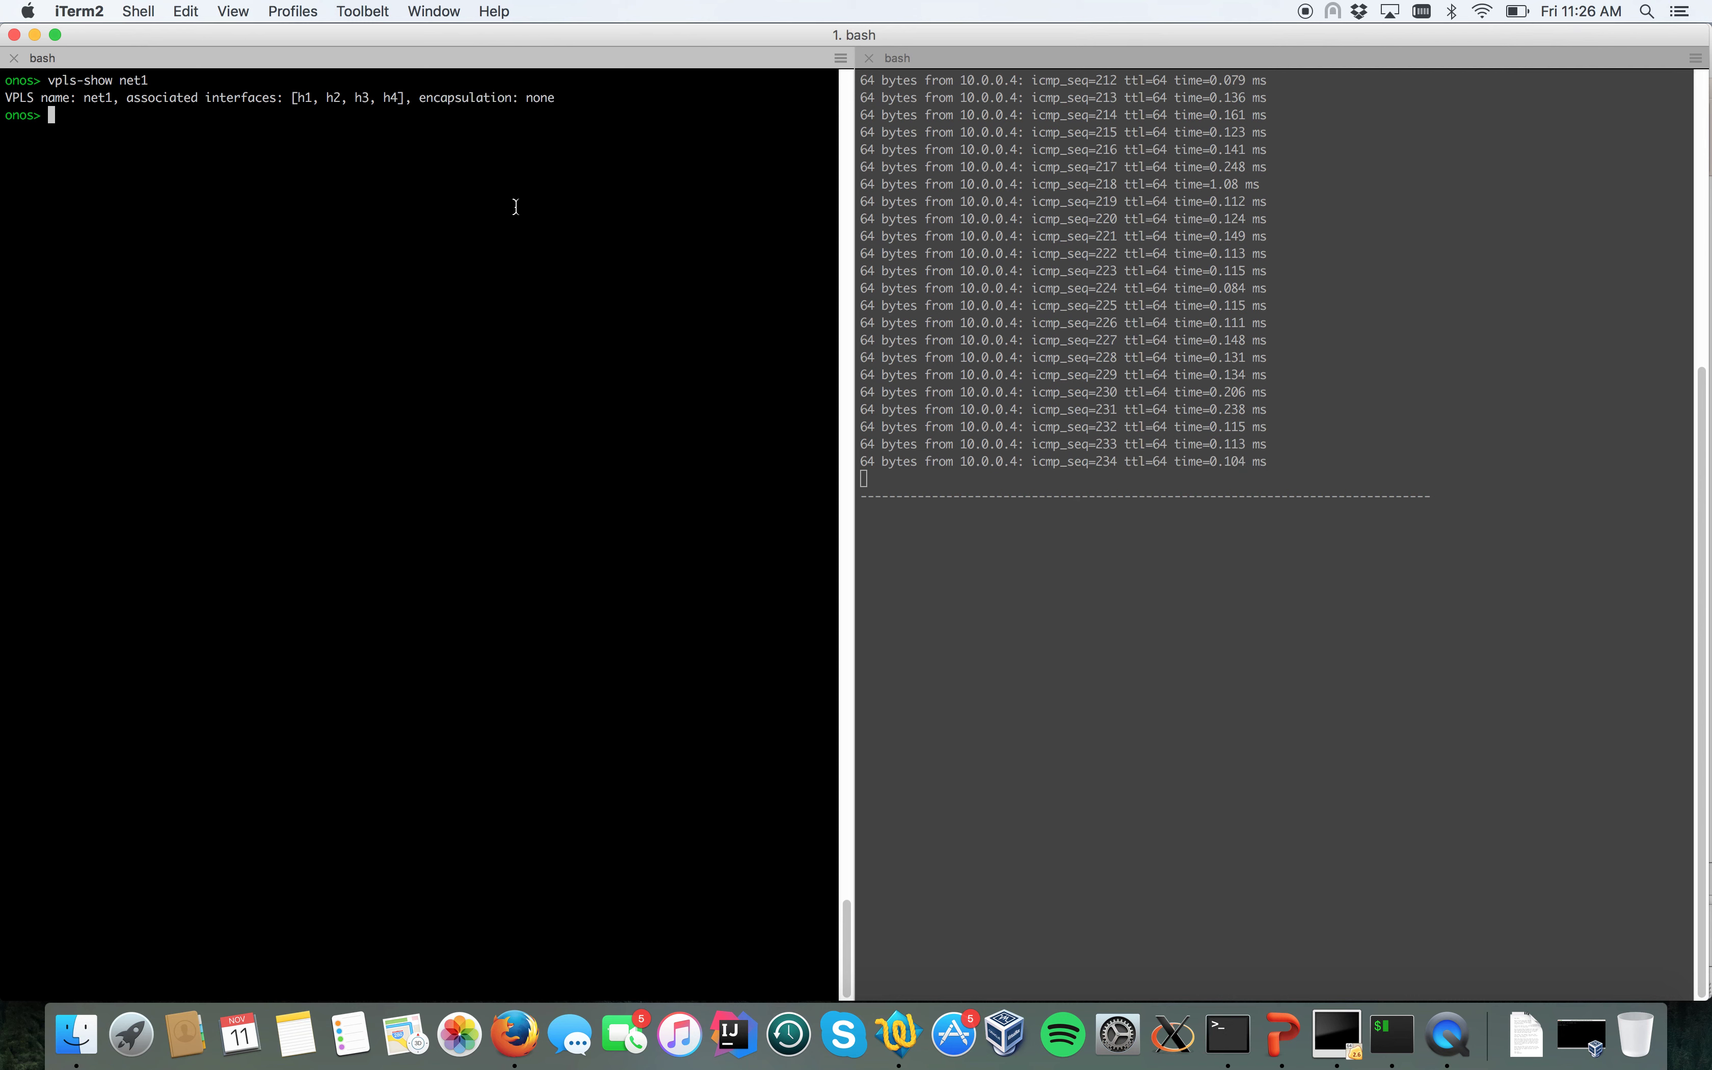
# Switch net1's encapsulation to MPLS with vpls-set-encap net1 MPLS
pyautogui.hotkey('ctrl', 'l')
pyautogui.write('vpls-show net1')
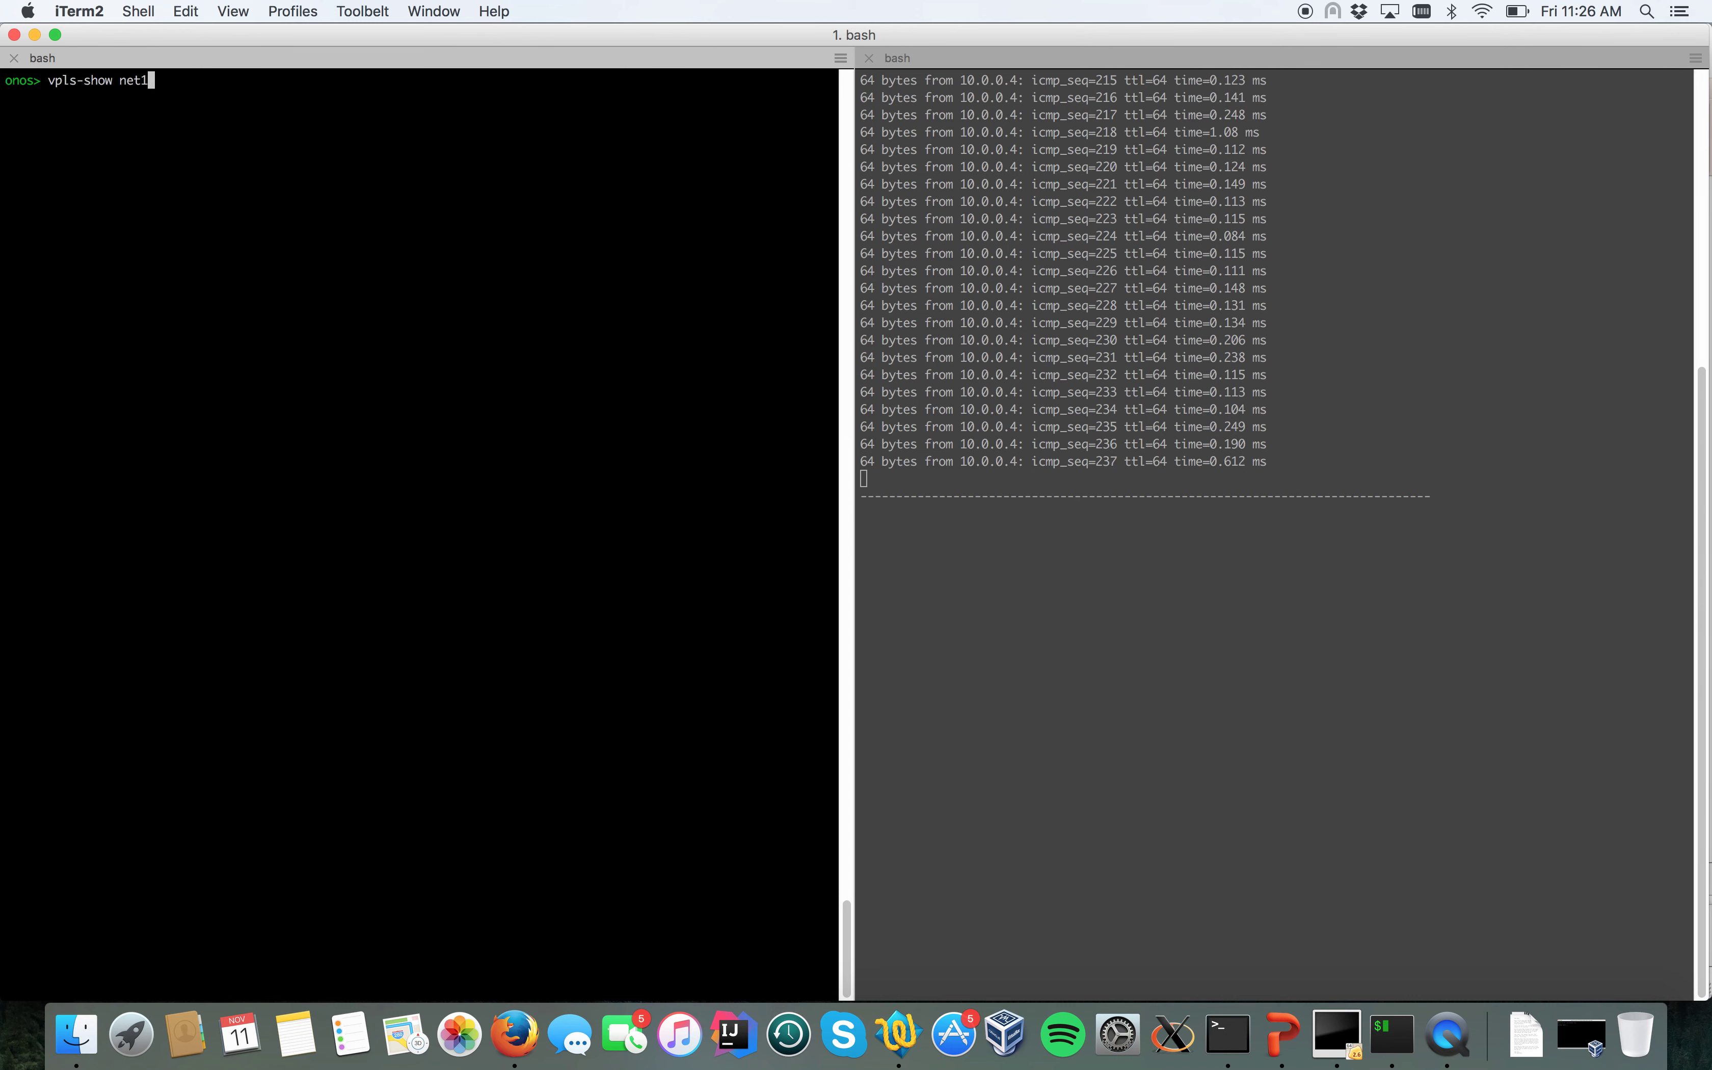
pyautogui.press('Up')
pyautogui.press('Up')
pyautogui.press('Up')
pyautogui.press('Up')
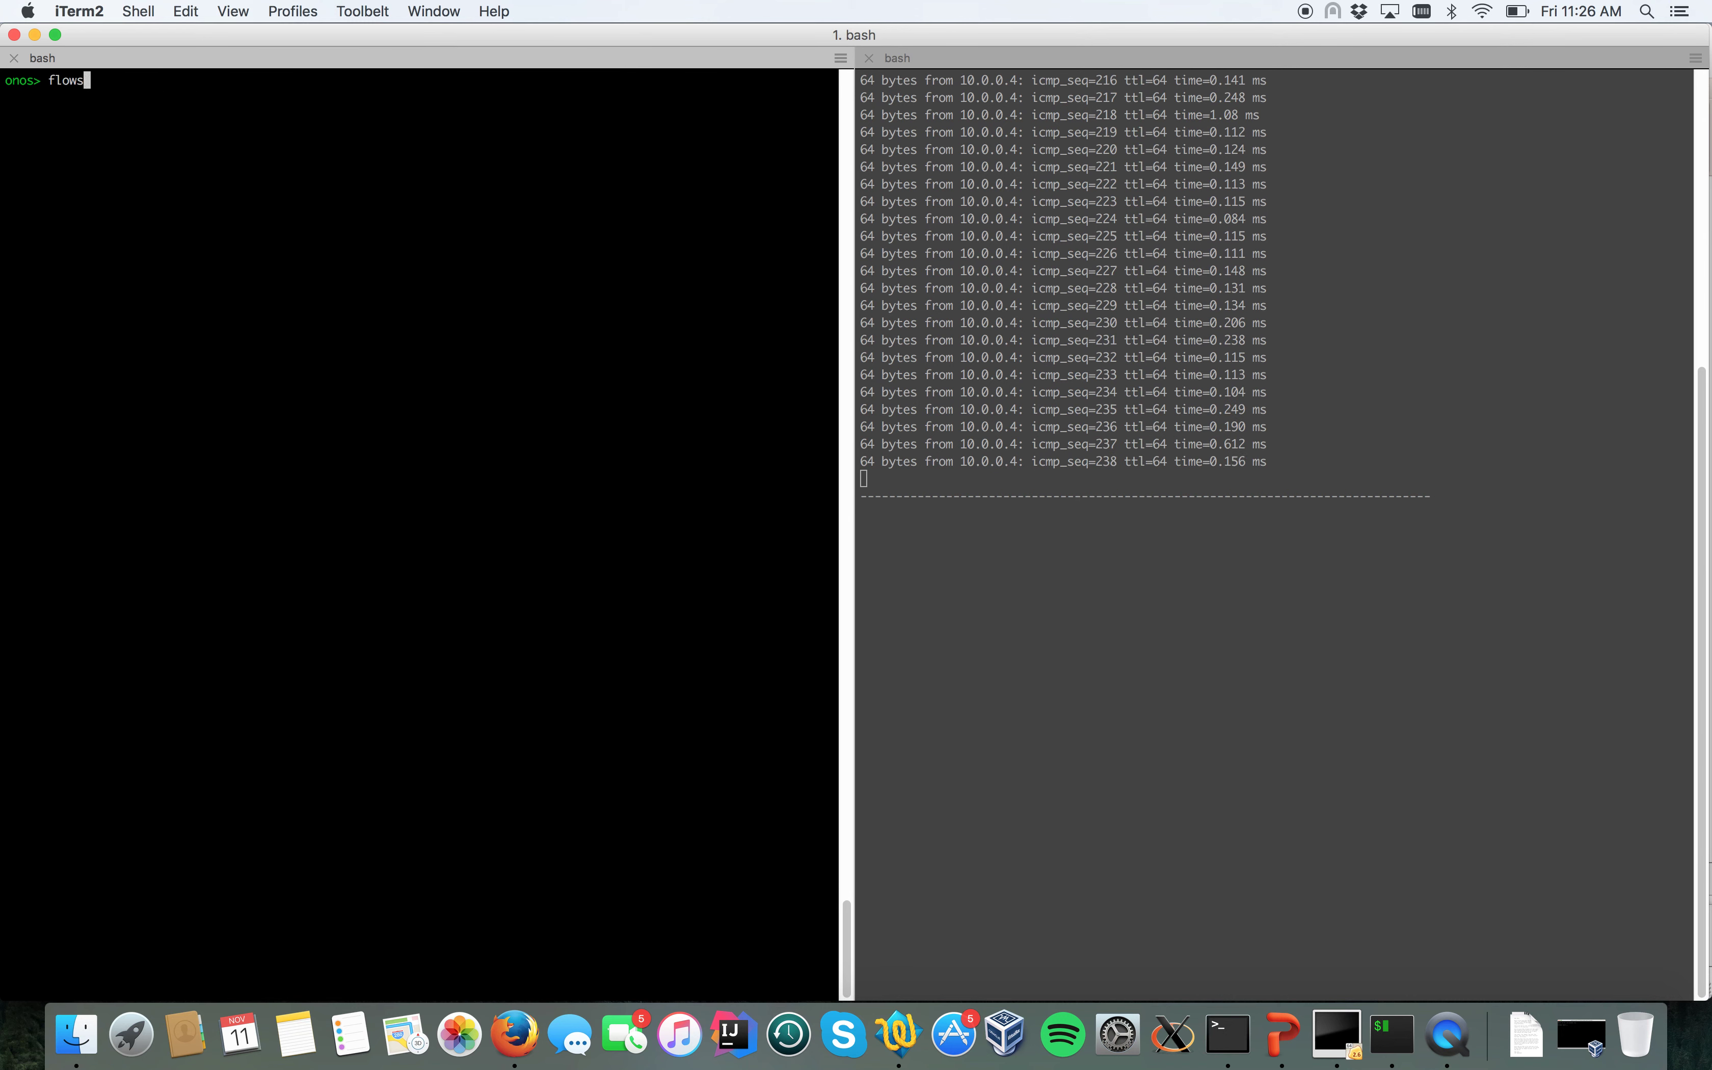
pyautogui.press('Up')
pyautogui.press('Up')
pyautogui.press('BackSpace')
pyautogui.press('BackSpace')
pyautogui.press('BackSpace')
pyautogui.press('BackSpace')
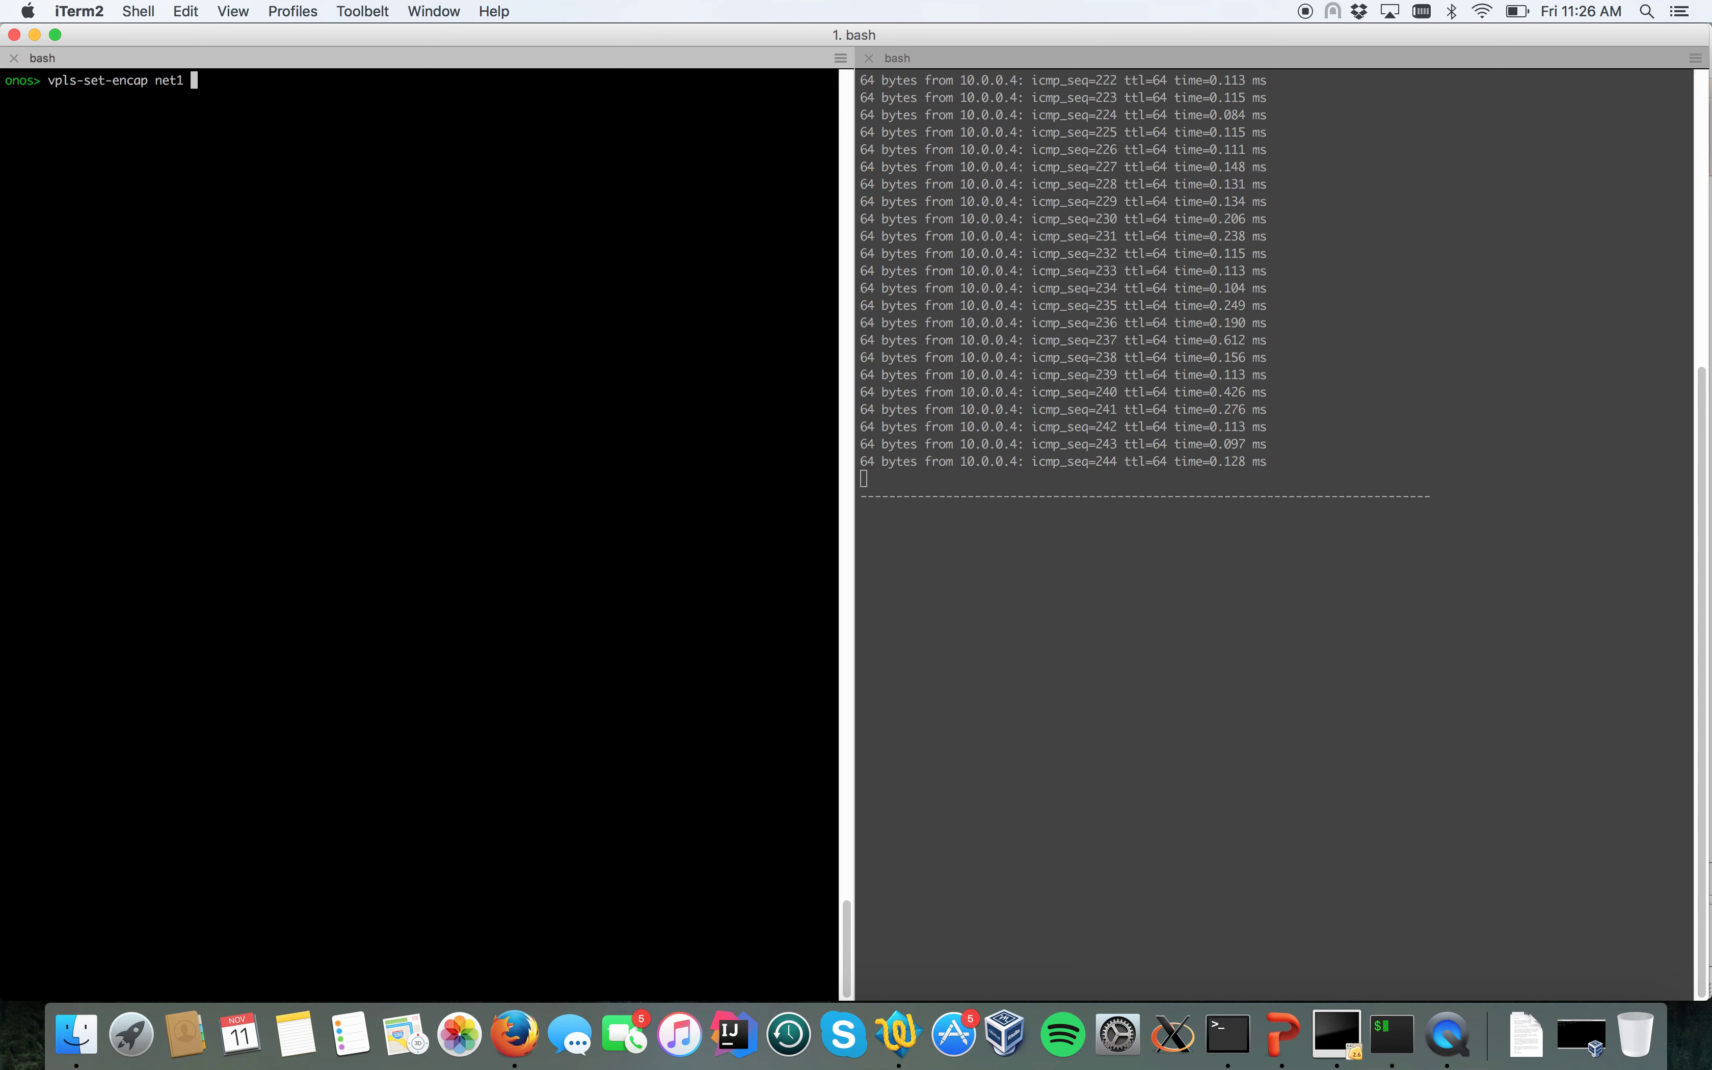
pyautogui.write('MPLS')
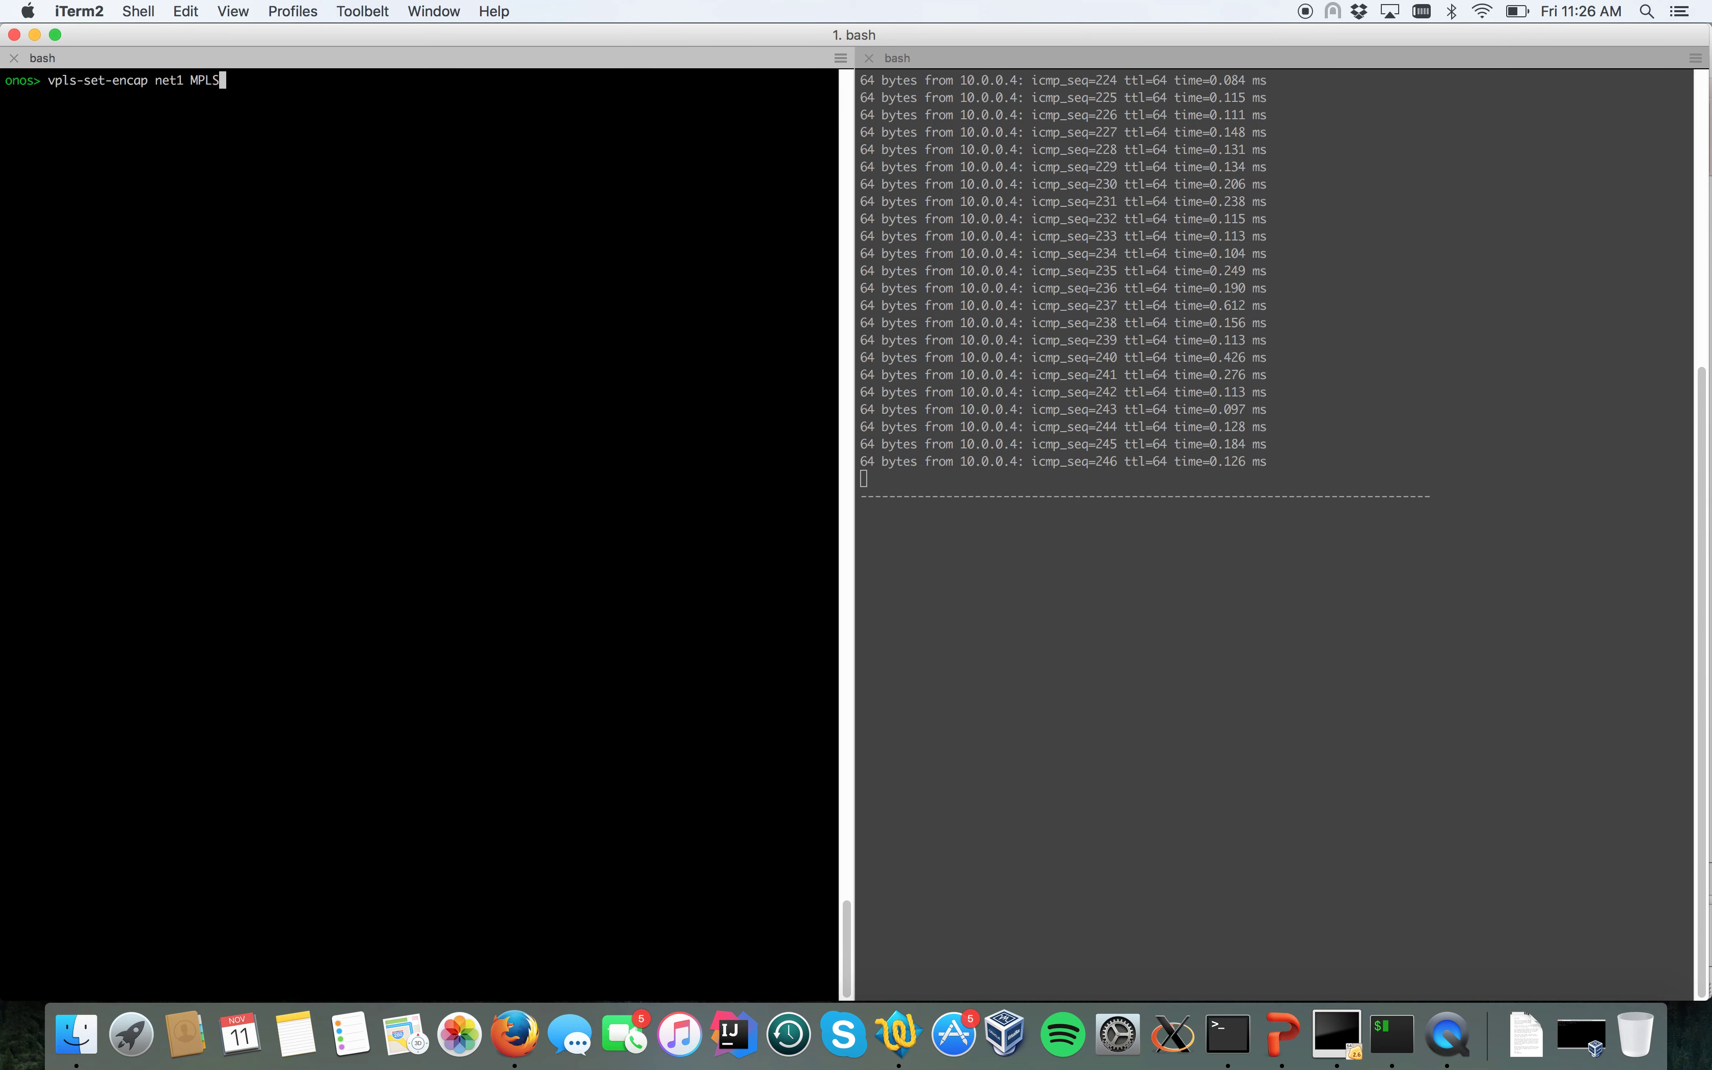
pyautogui.press('Return')
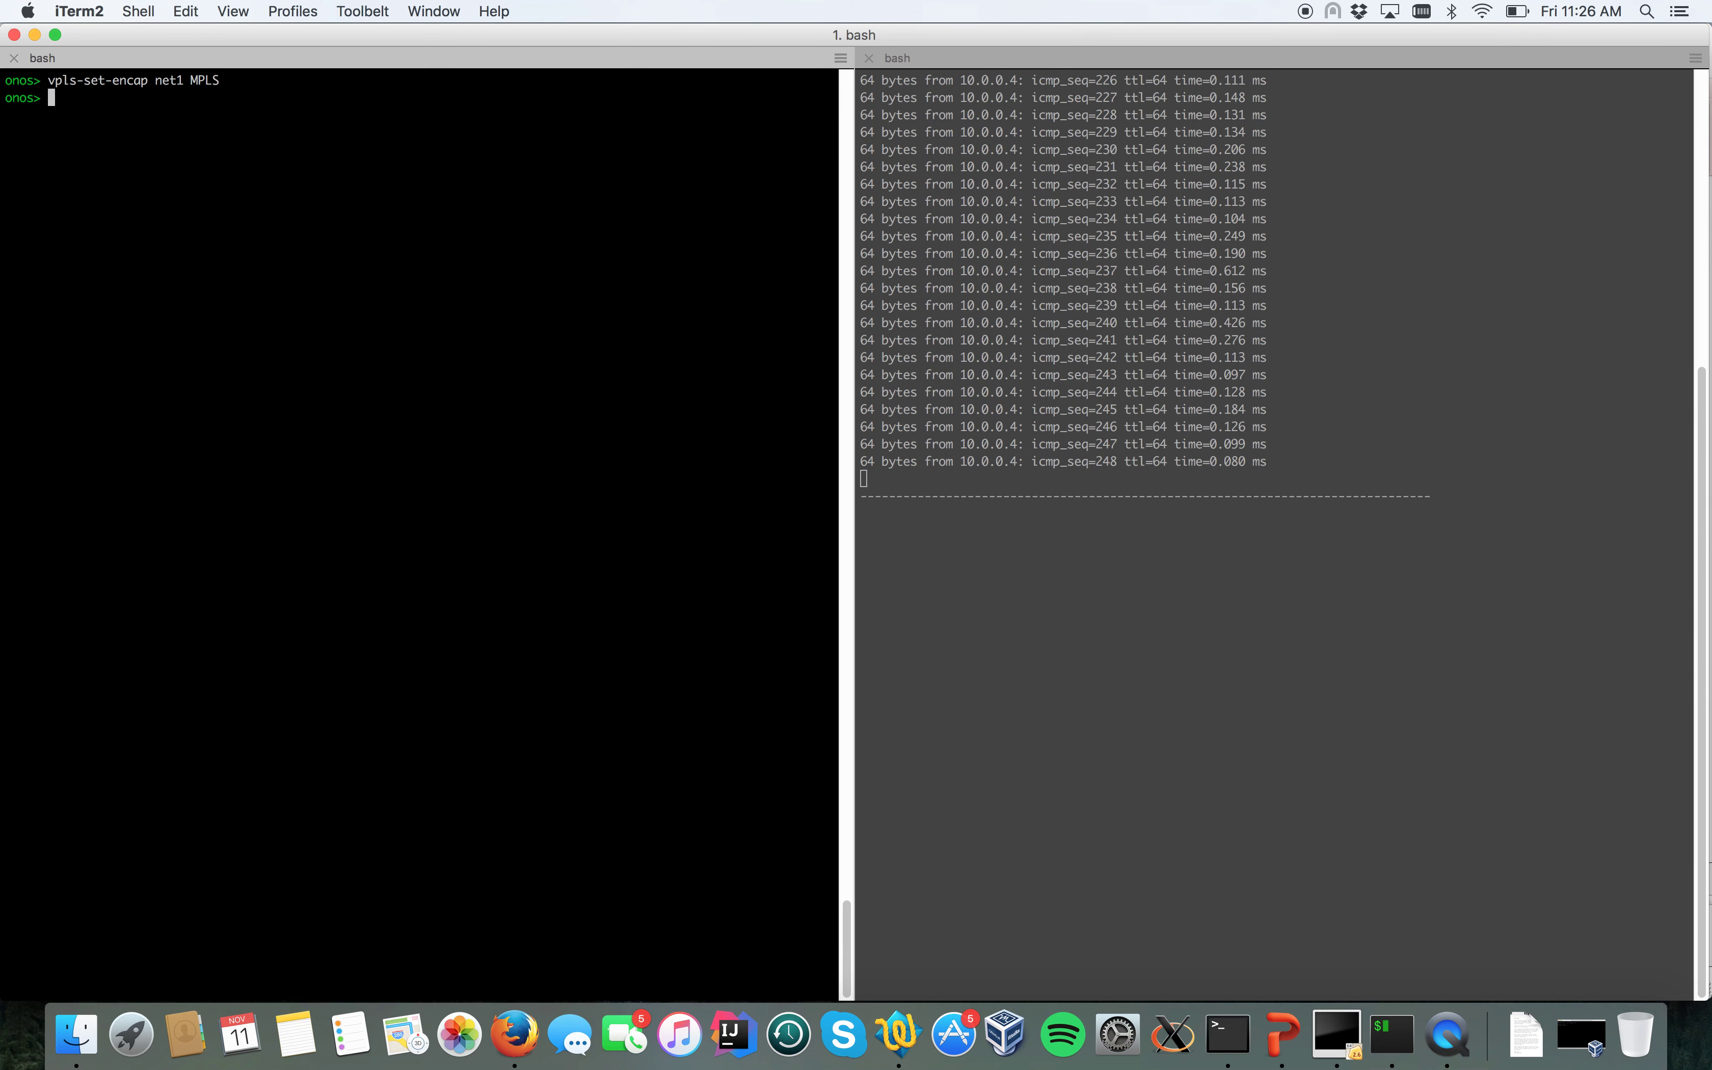
# Run vpls-show net1 and highlight the encapsulation: MPLS value
pyautogui.hotkey('ctrl', 'l')
pyautogui.write('vpls')
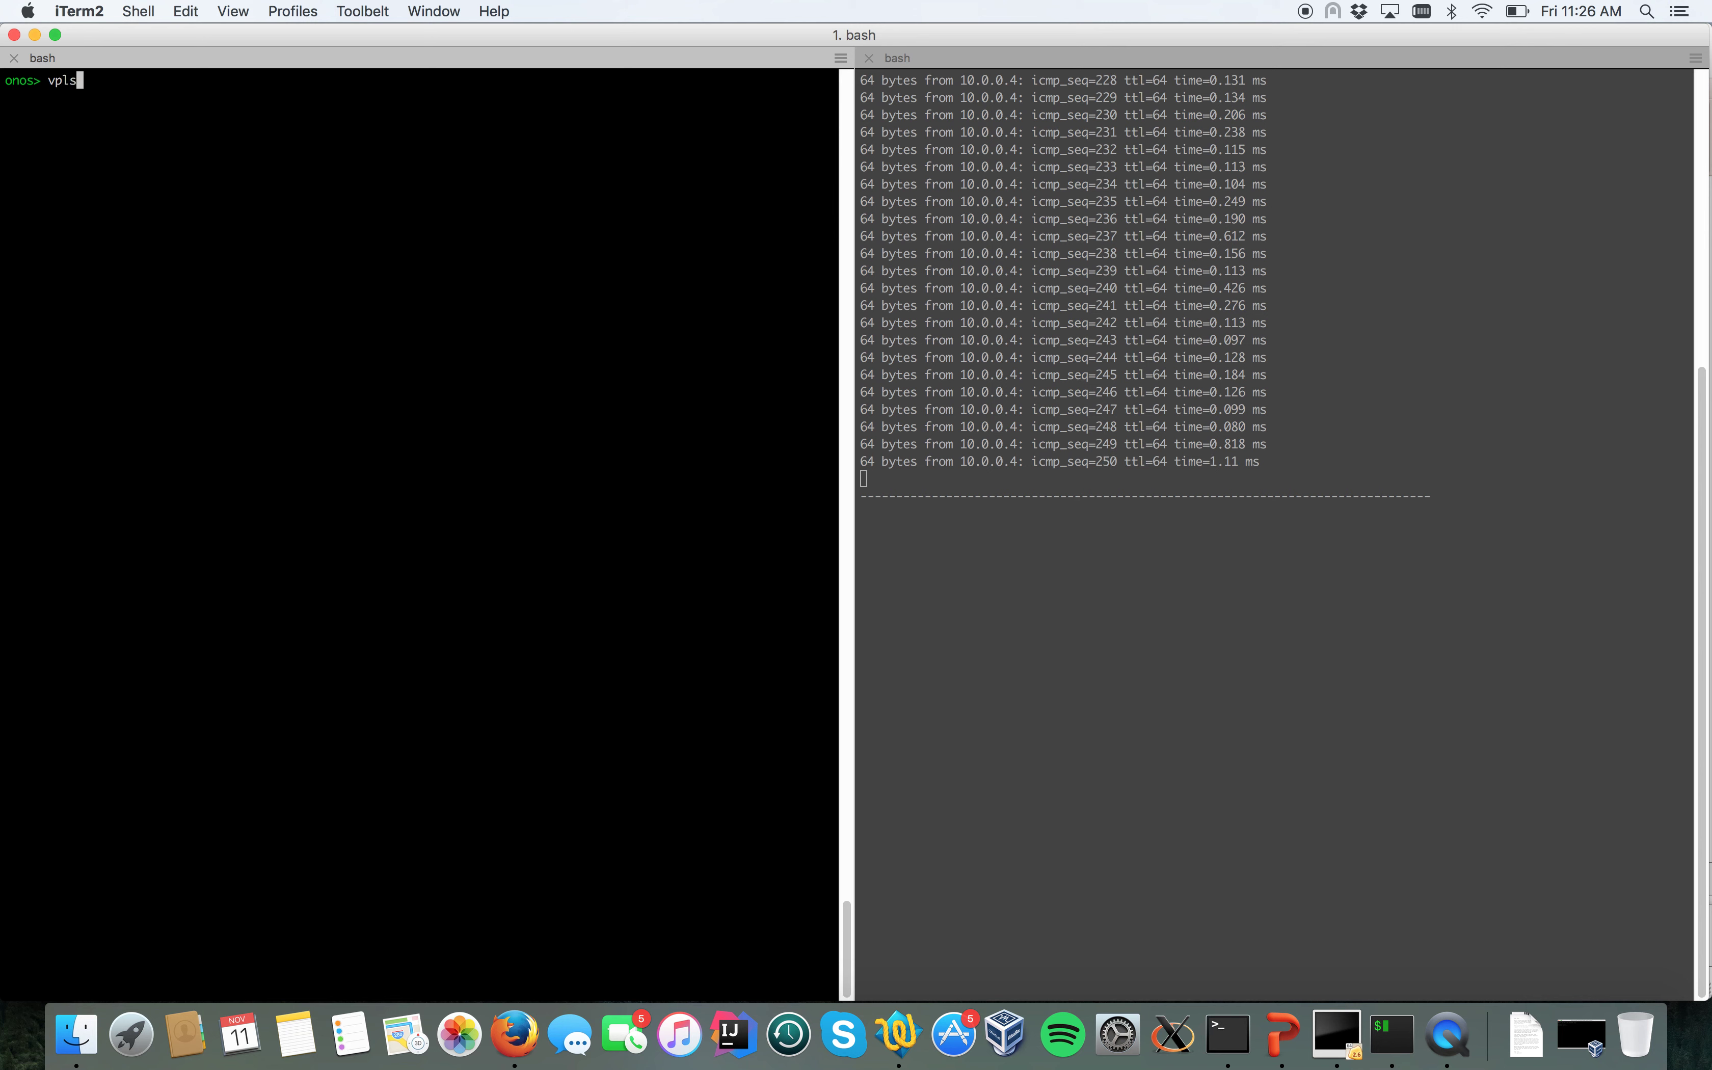
pyautogui.write('-show')
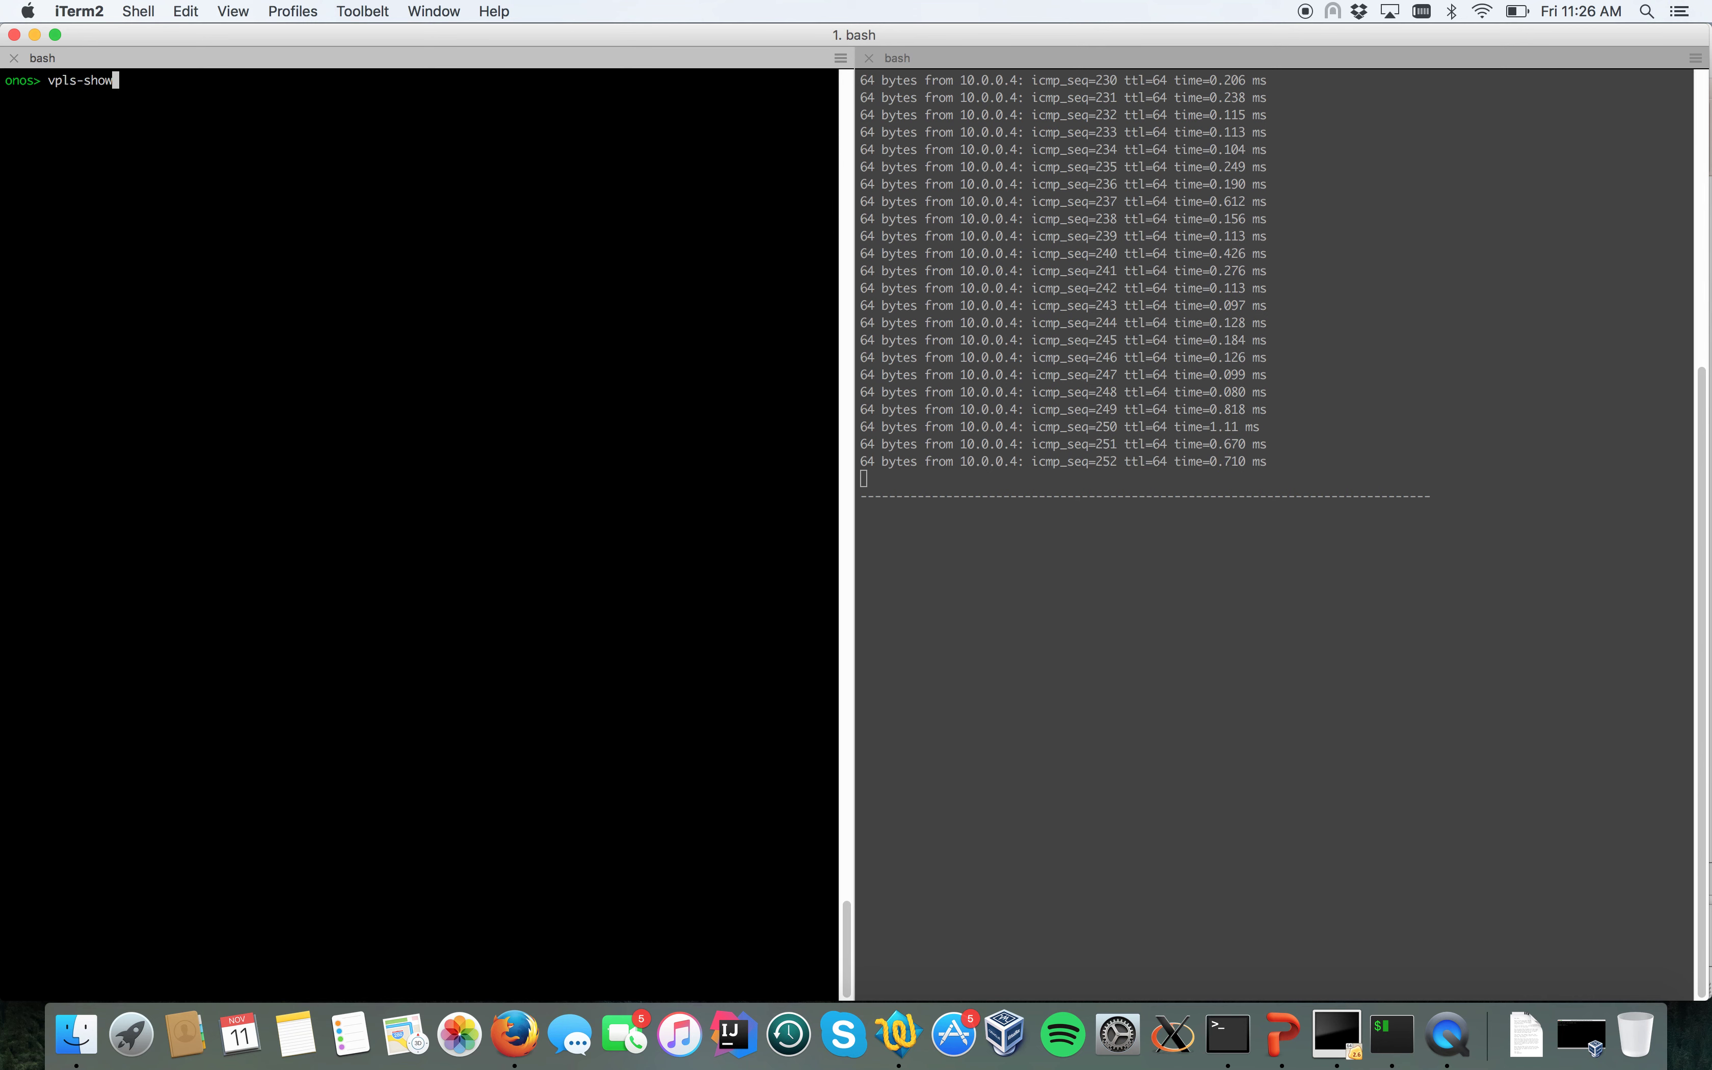
pyautogui.write(' net')
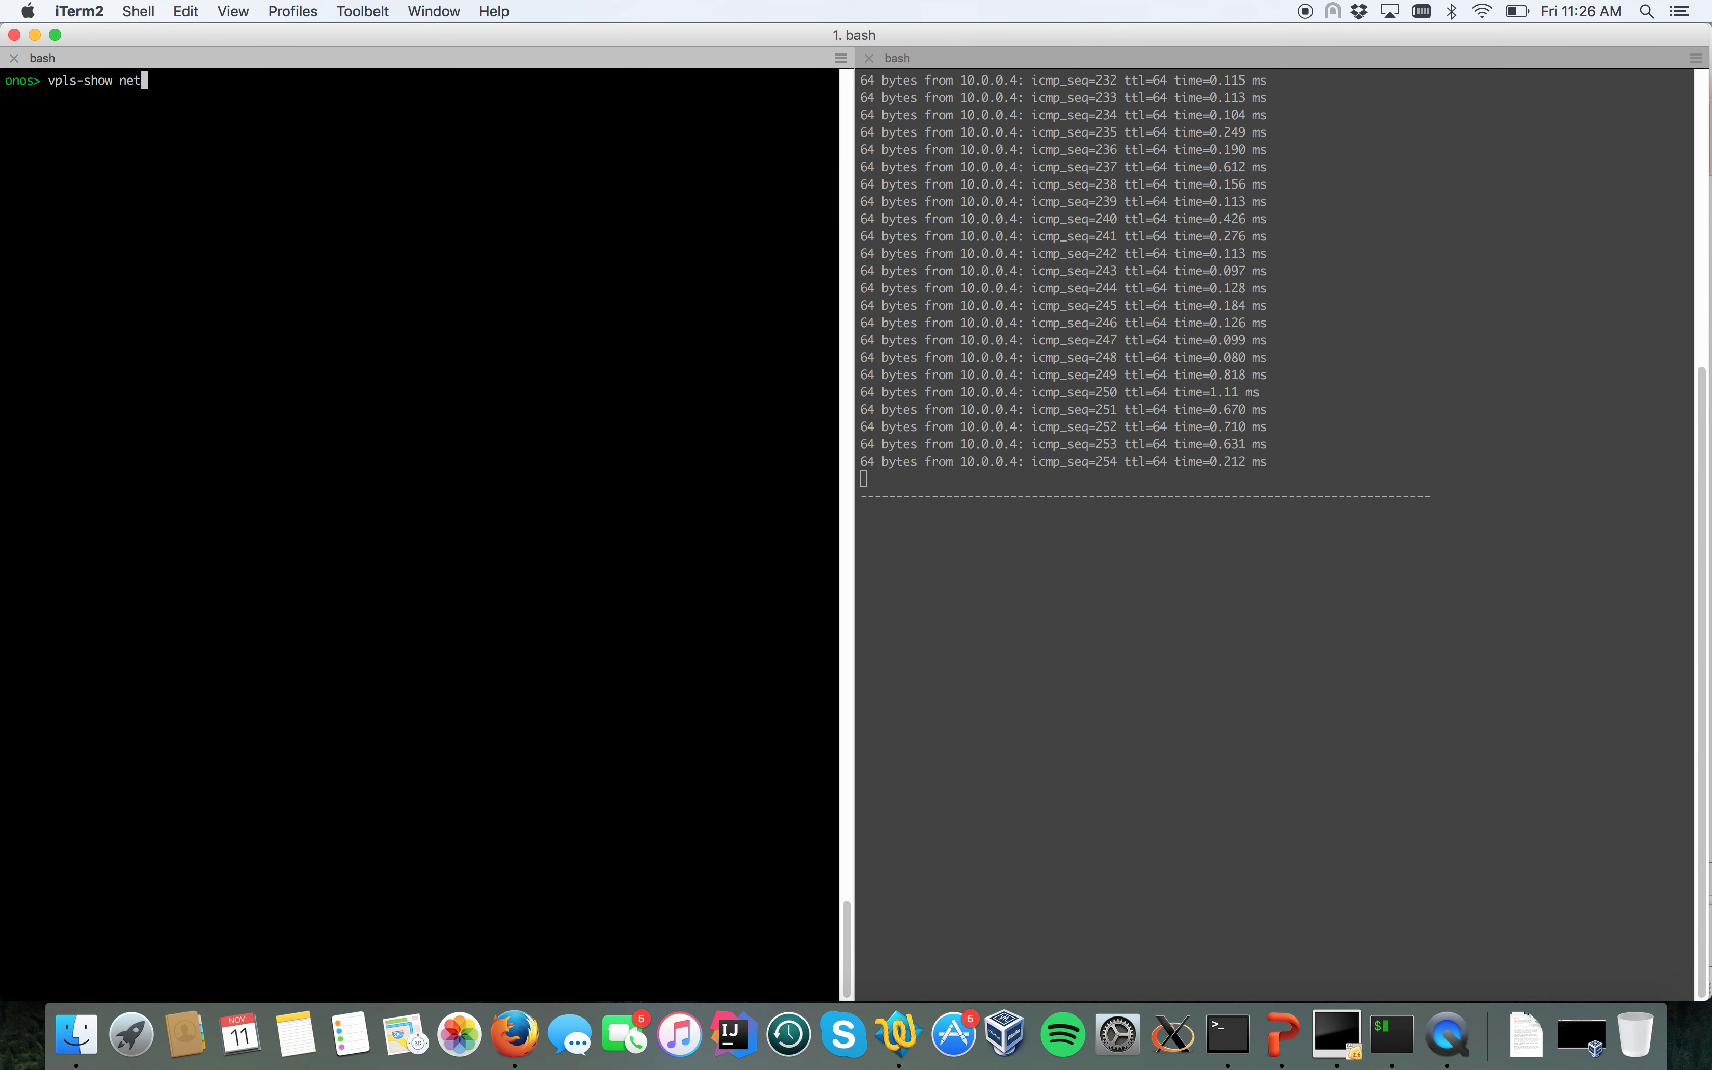
pyautogui.write('1')
pyautogui.press('Return')
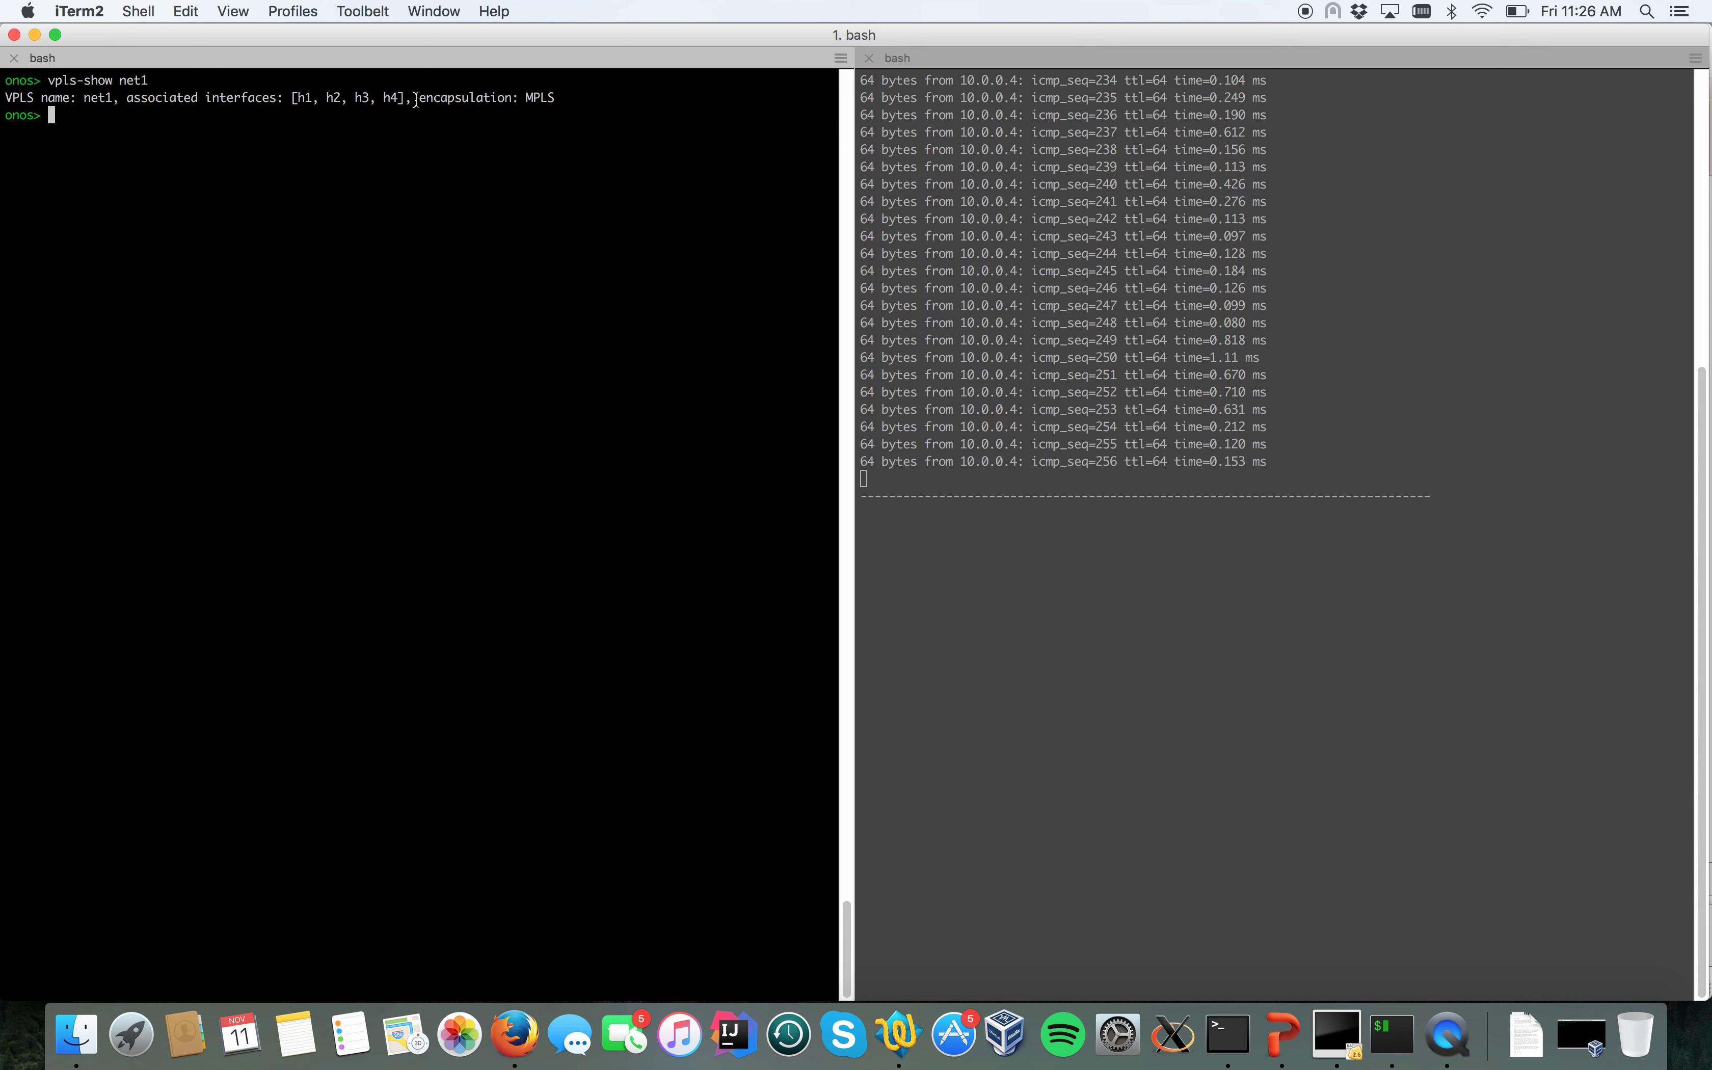
pyautogui.moveTo(416, 98); pyautogui.dragTo(557, 101)
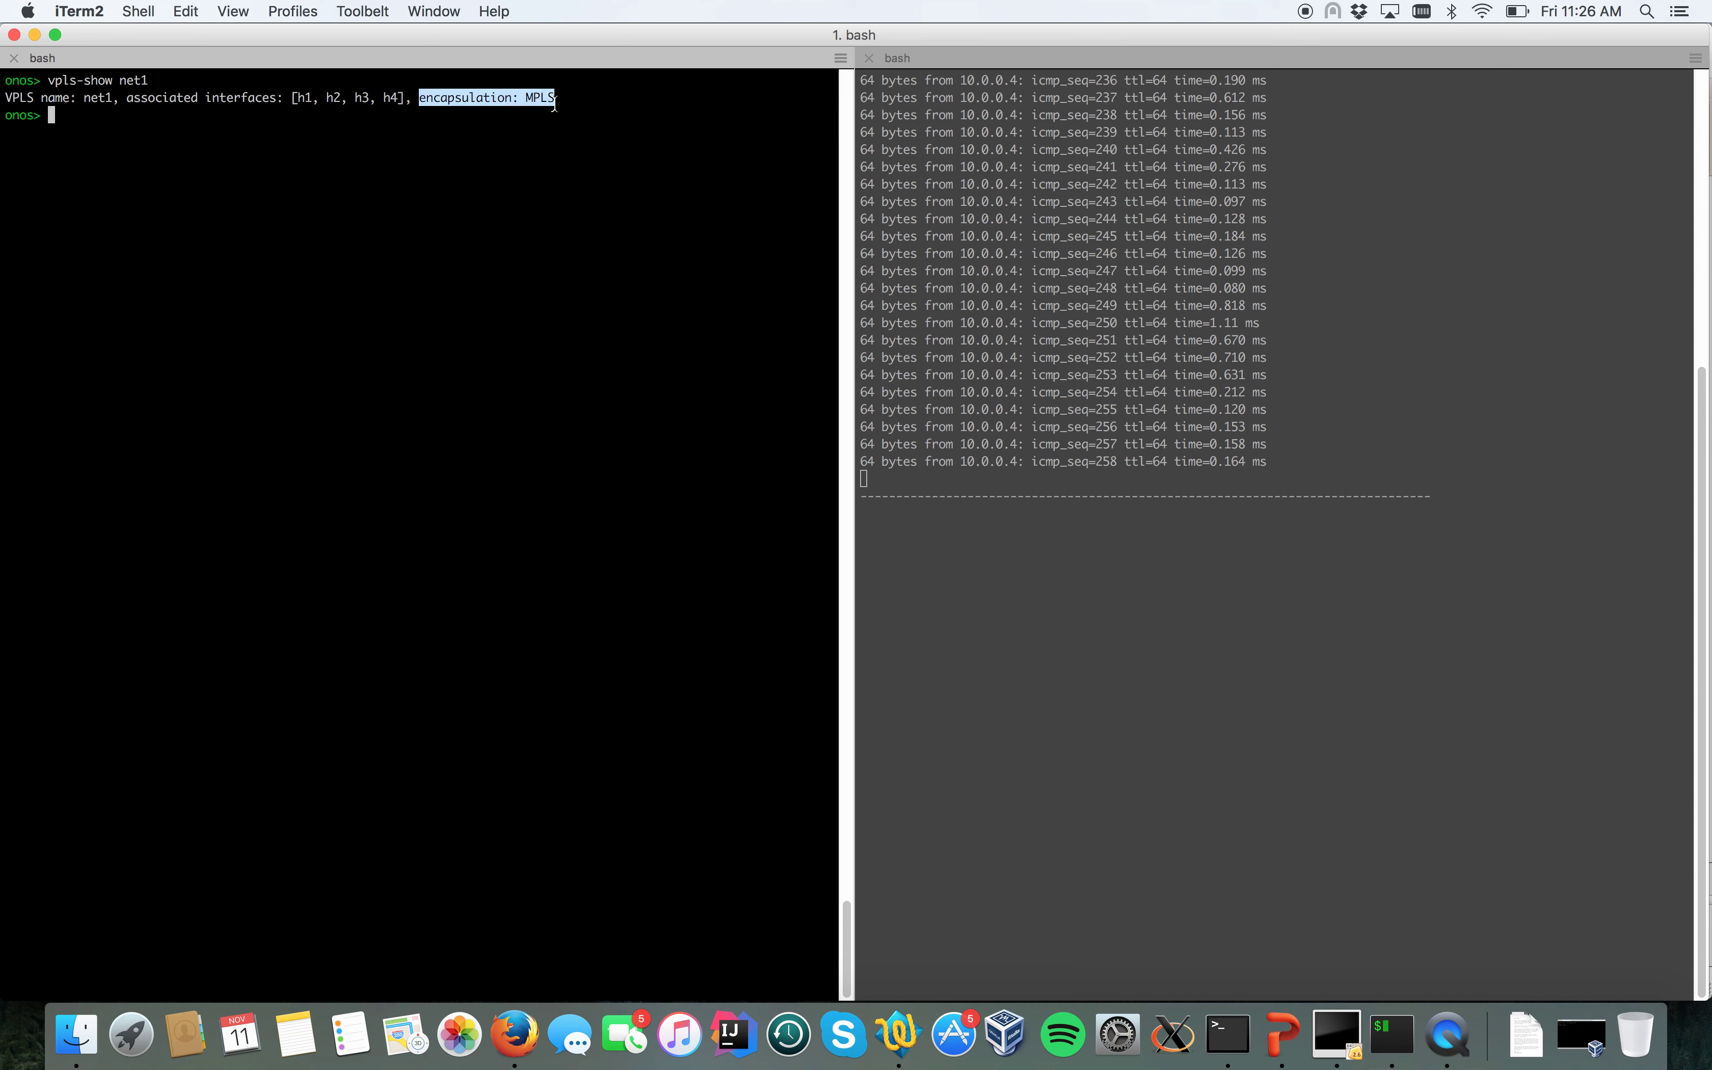
pyautogui.click(585, 242)
# List net1's intents and highlight the EncapsulationConstraint showing encapType=MPLS
pyautogui.hotkey('ctrl', 'l')
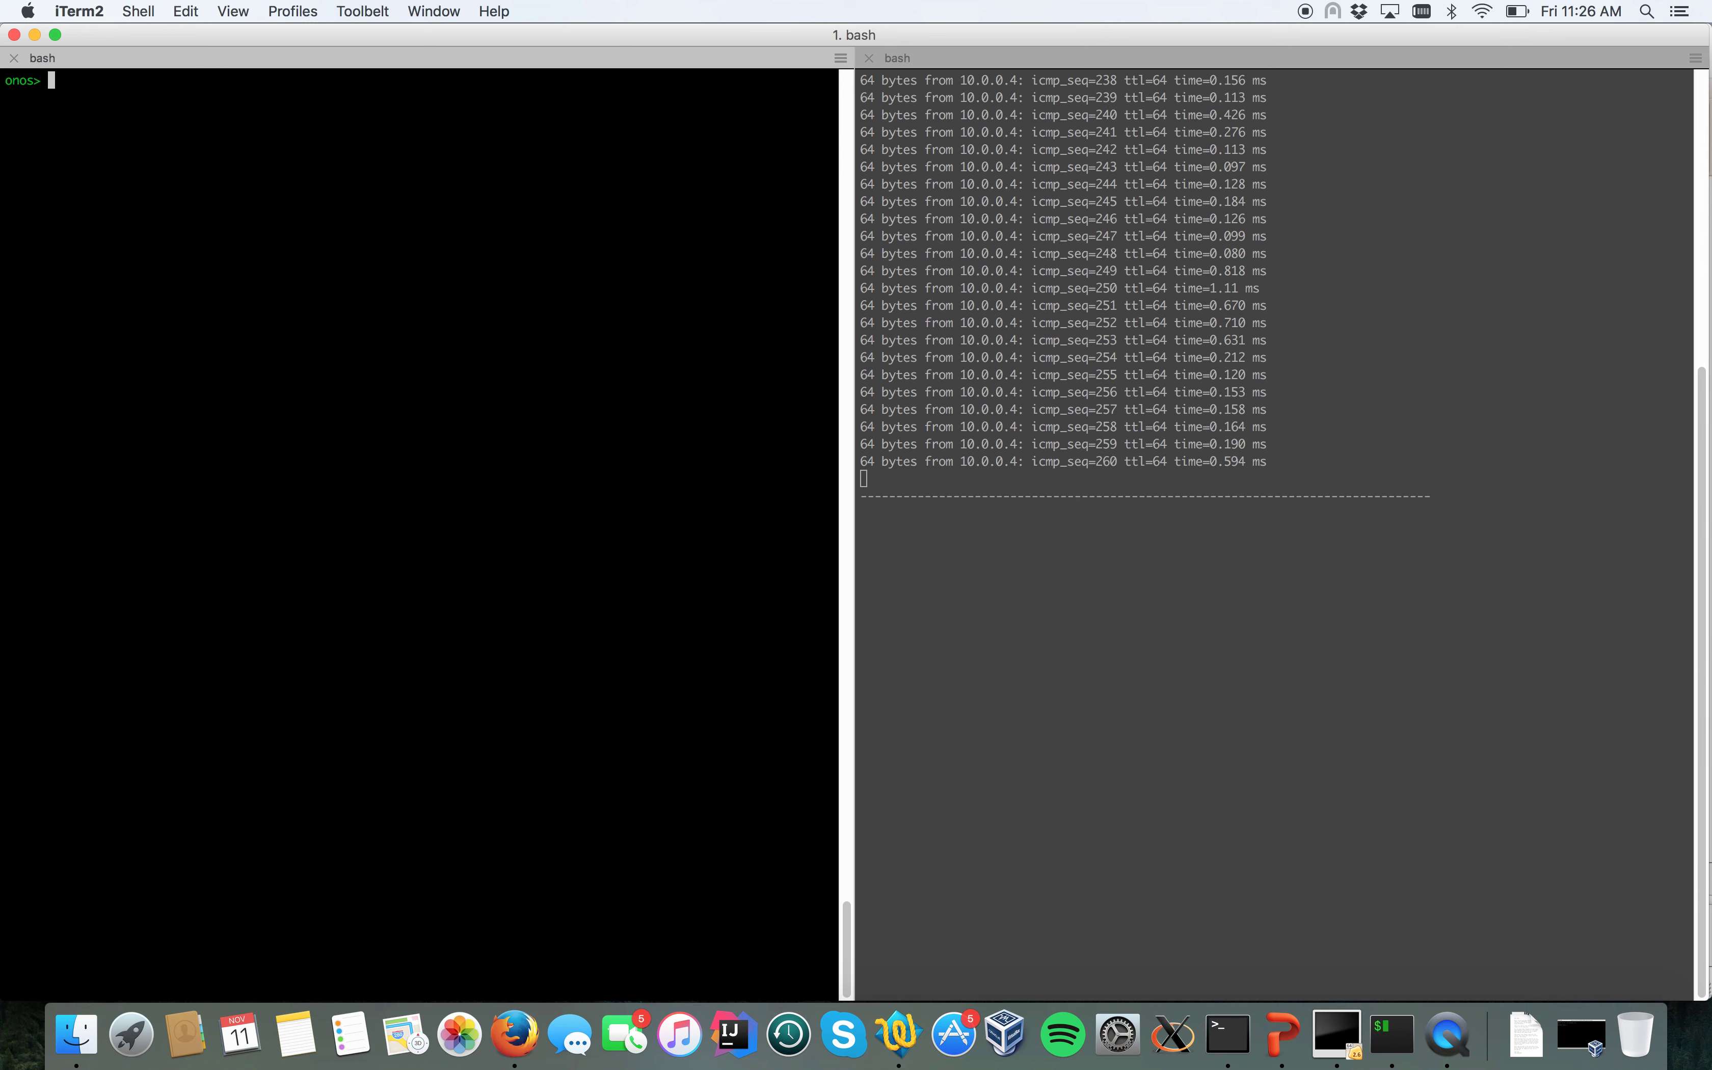
pyautogui.write('intents')
pyautogui.press('Return')
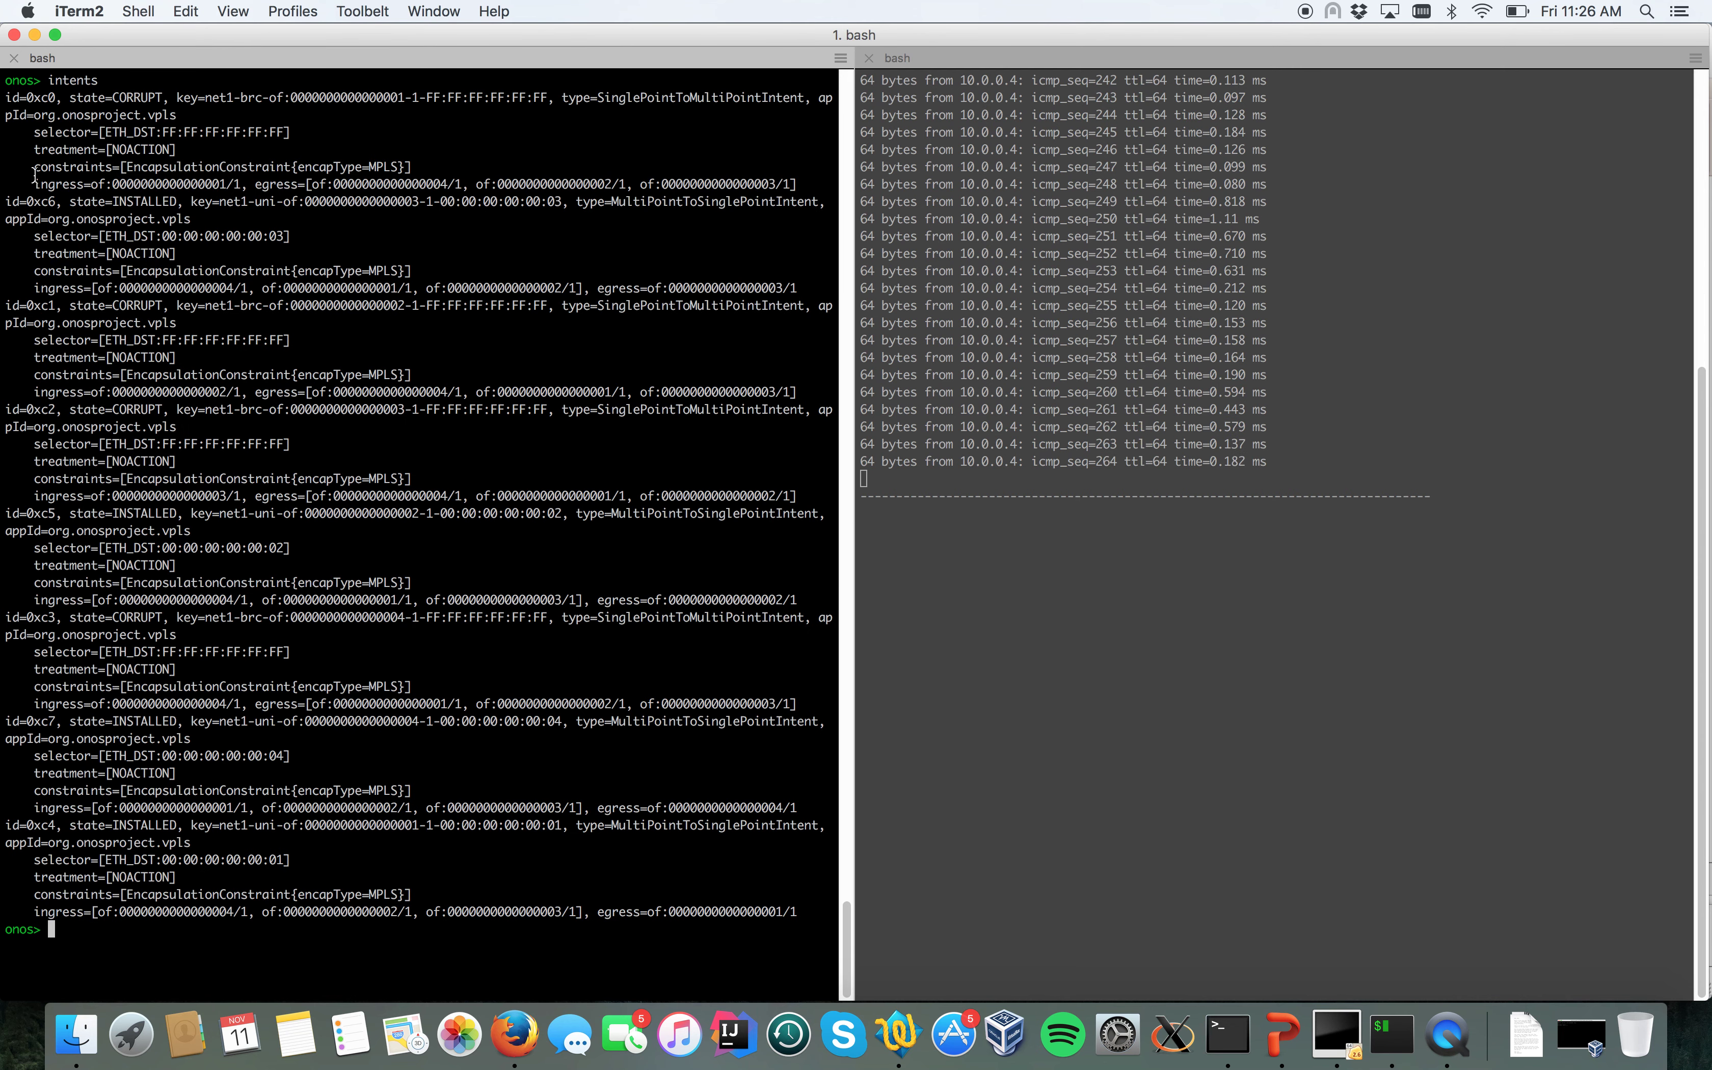
pyautogui.moveTo(34, 167); pyautogui.dragTo(421, 169)
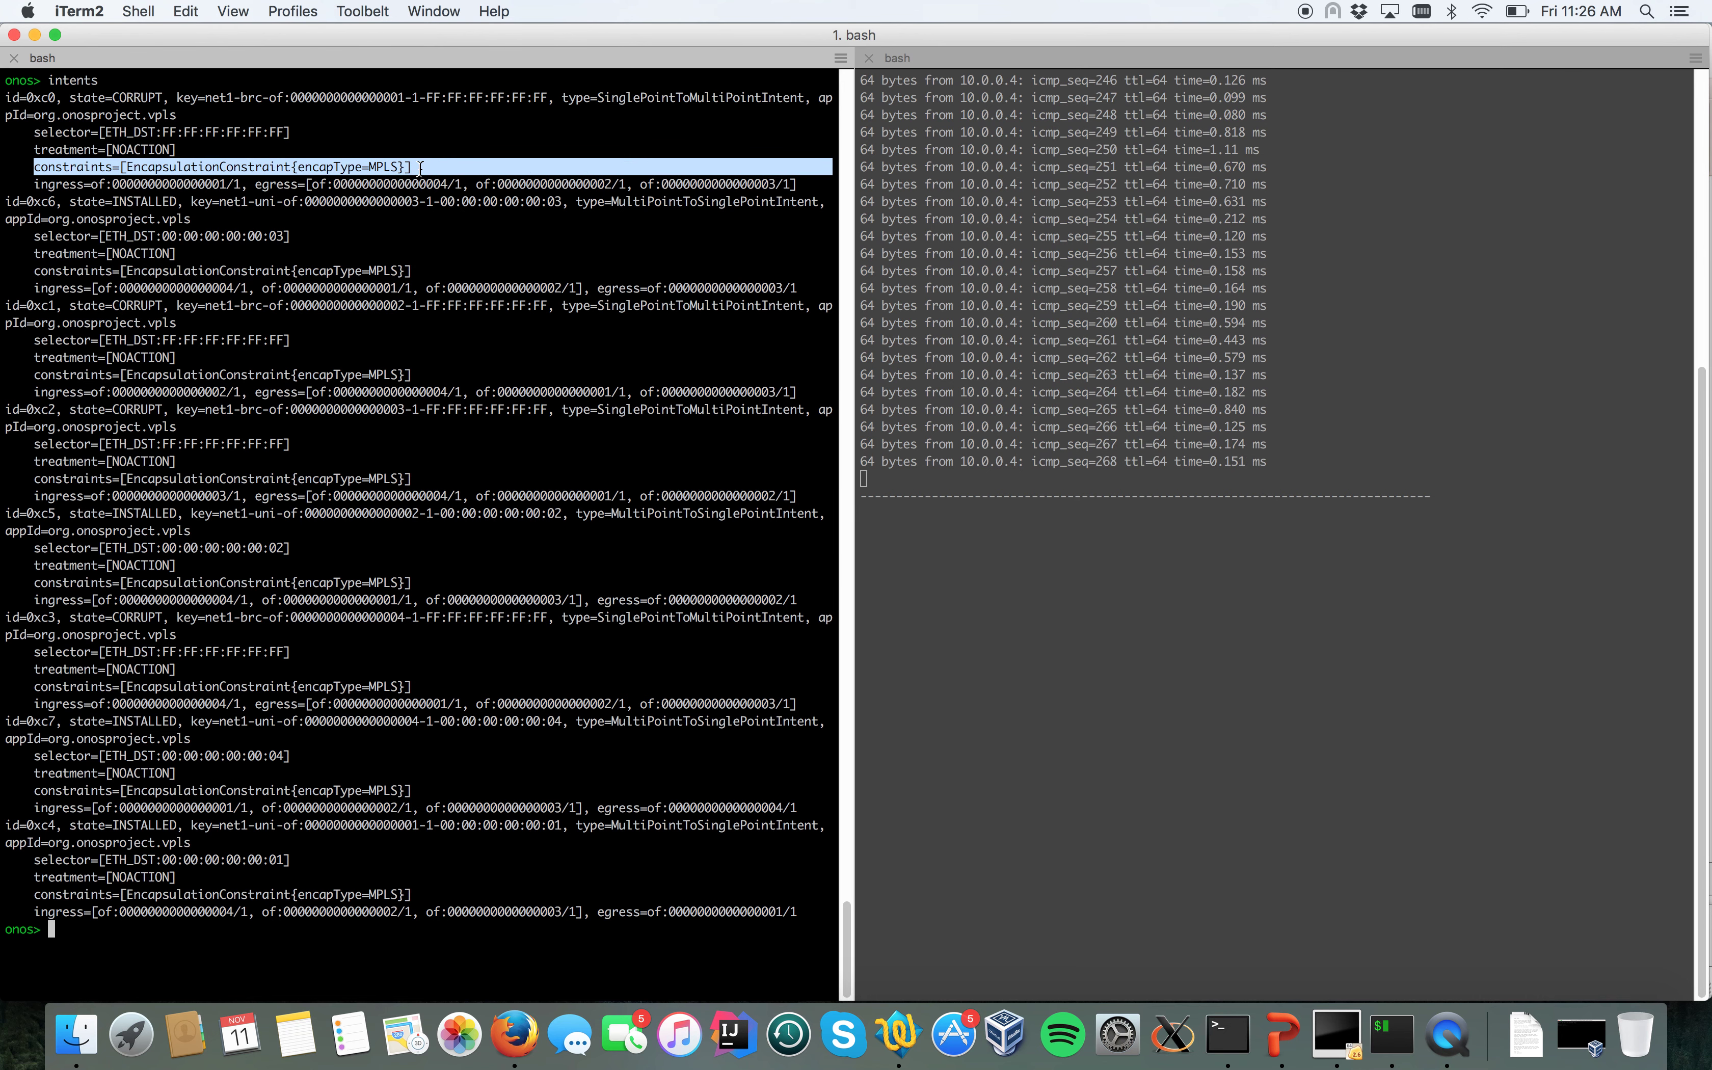
pyautogui.click(420, 169)
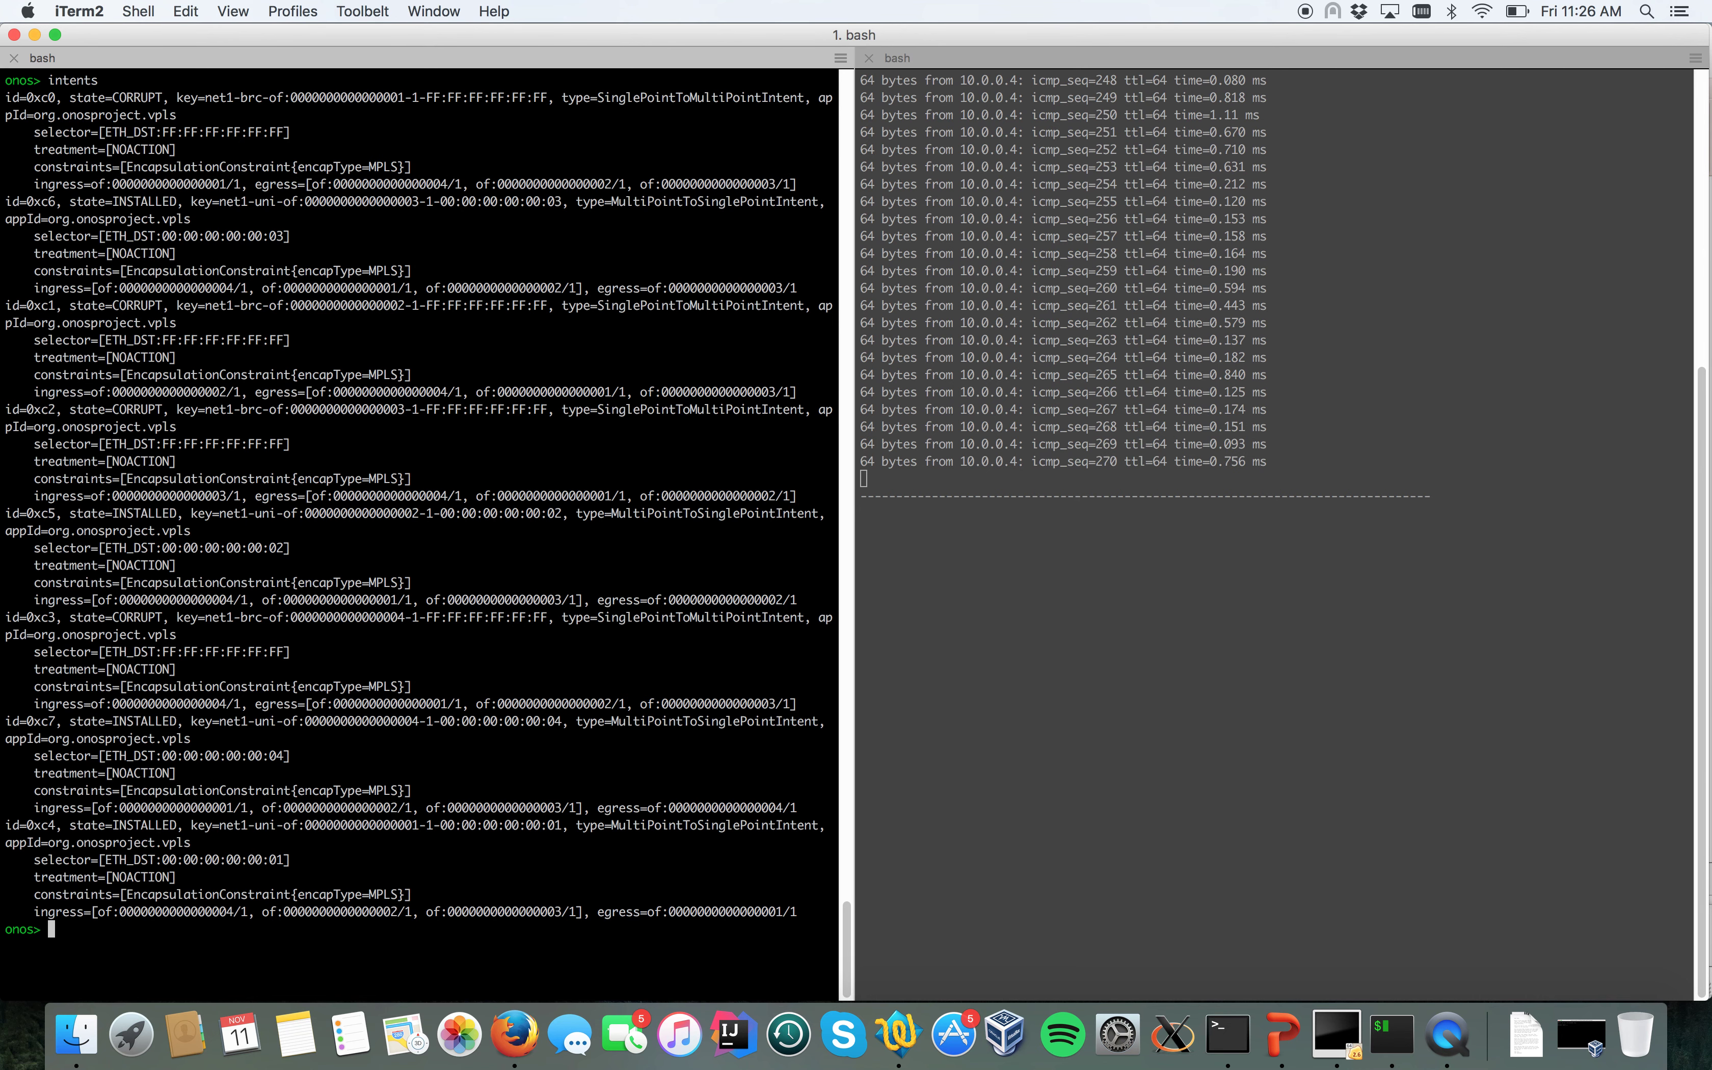
# List the flow rules, highlight the MPLS_LABEL:78 match, then clear the ONOS console
pyautogui.hotkey('ctrl', 'l')
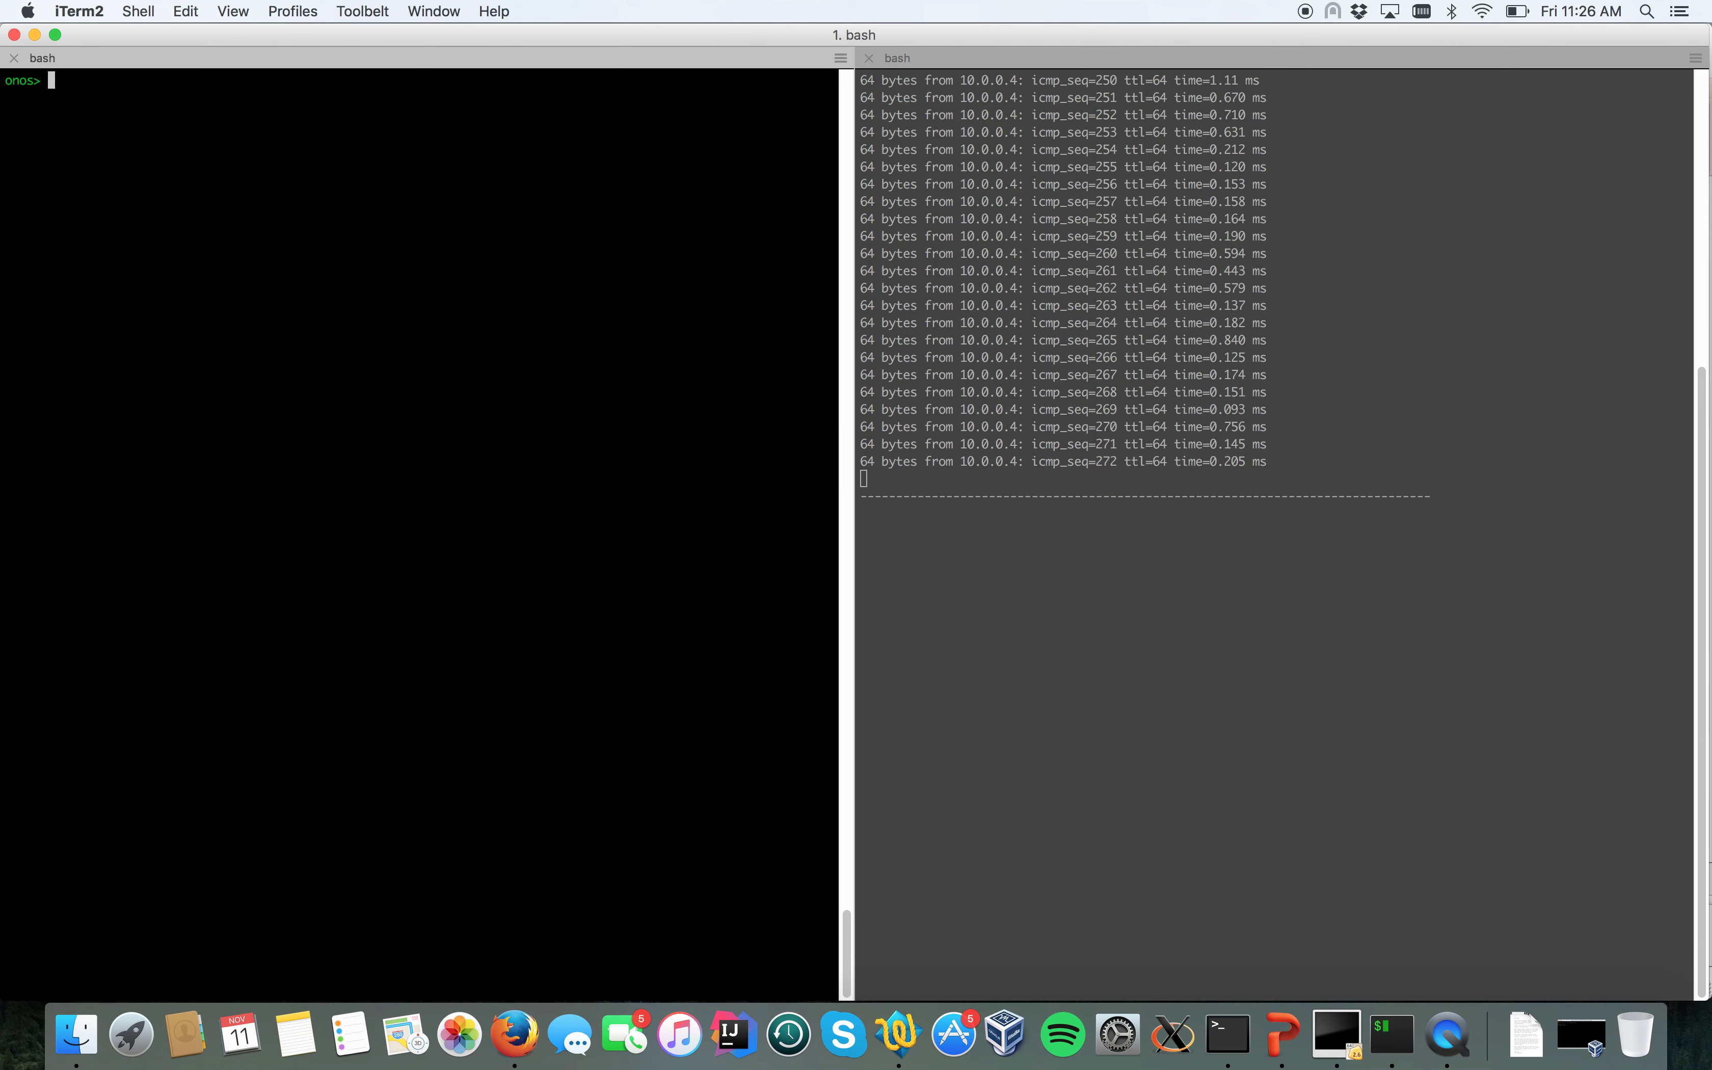
pyautogui.write('flows')
pyautogui.press('Return')
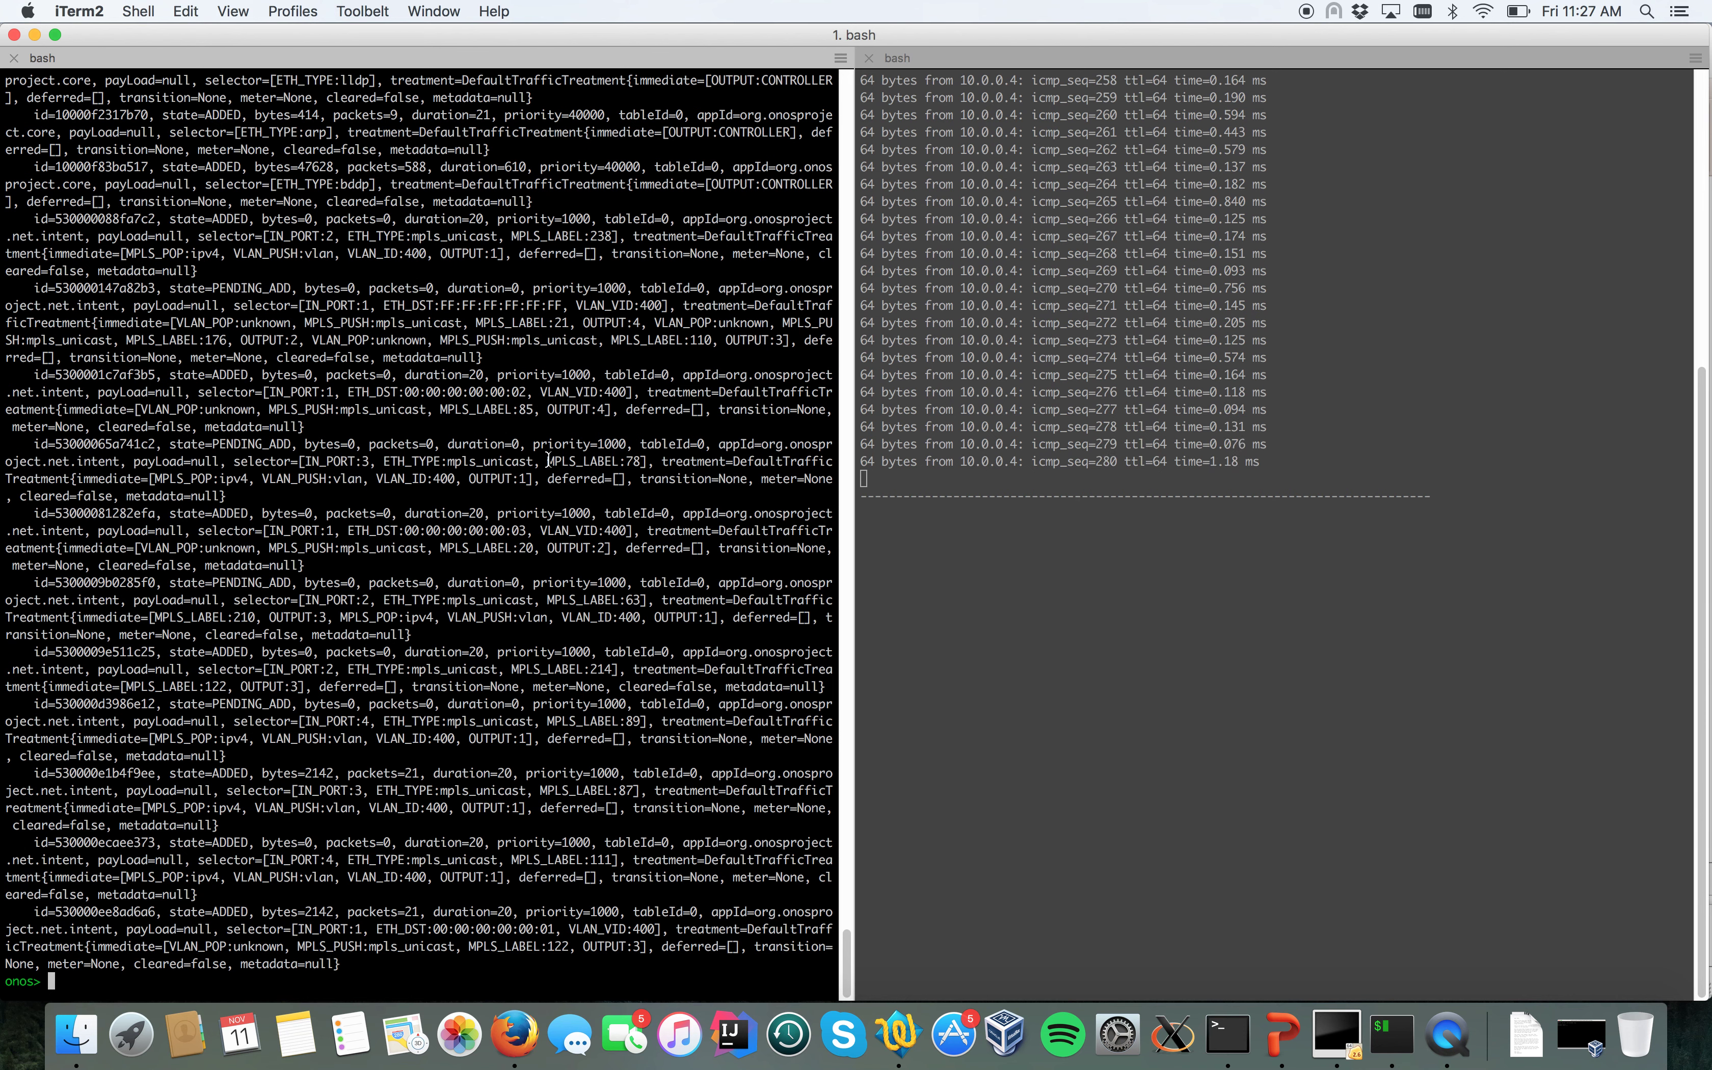
pyautogui.moveTo(548, 460); pyautogui.dragTo(647, 464)
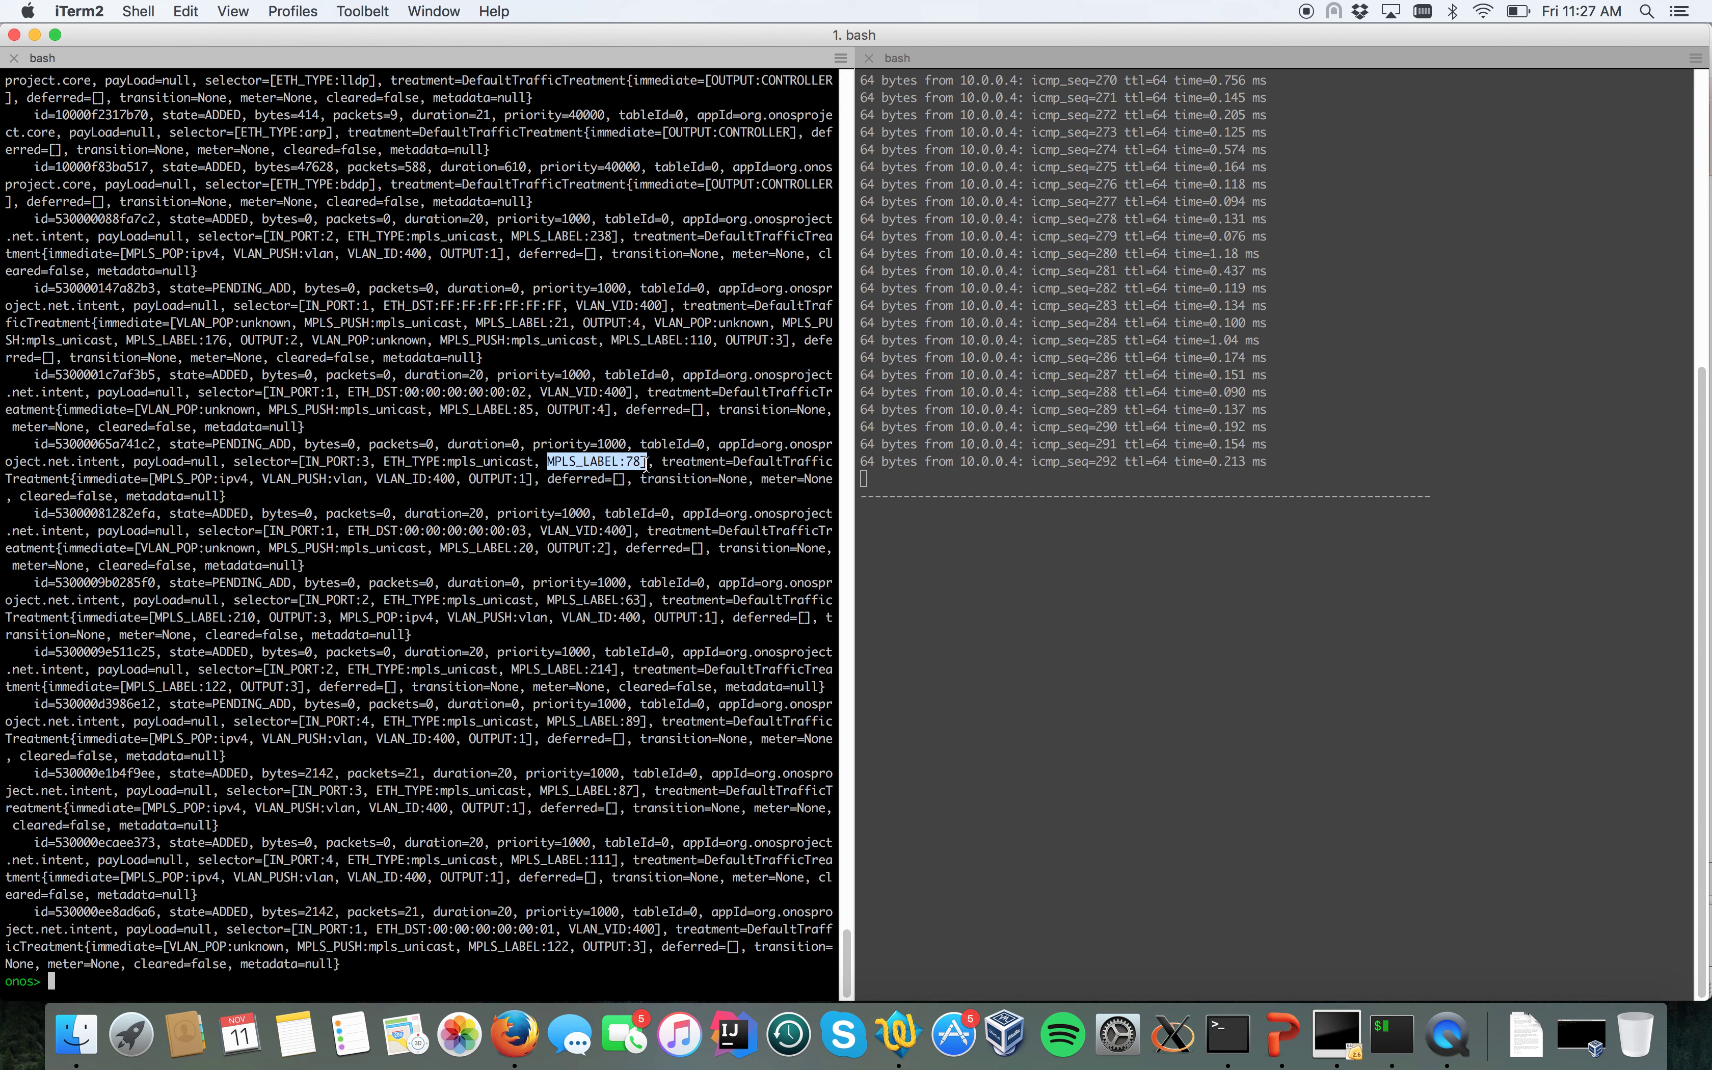
pyautogui.hotkey('ctrl', 'l')
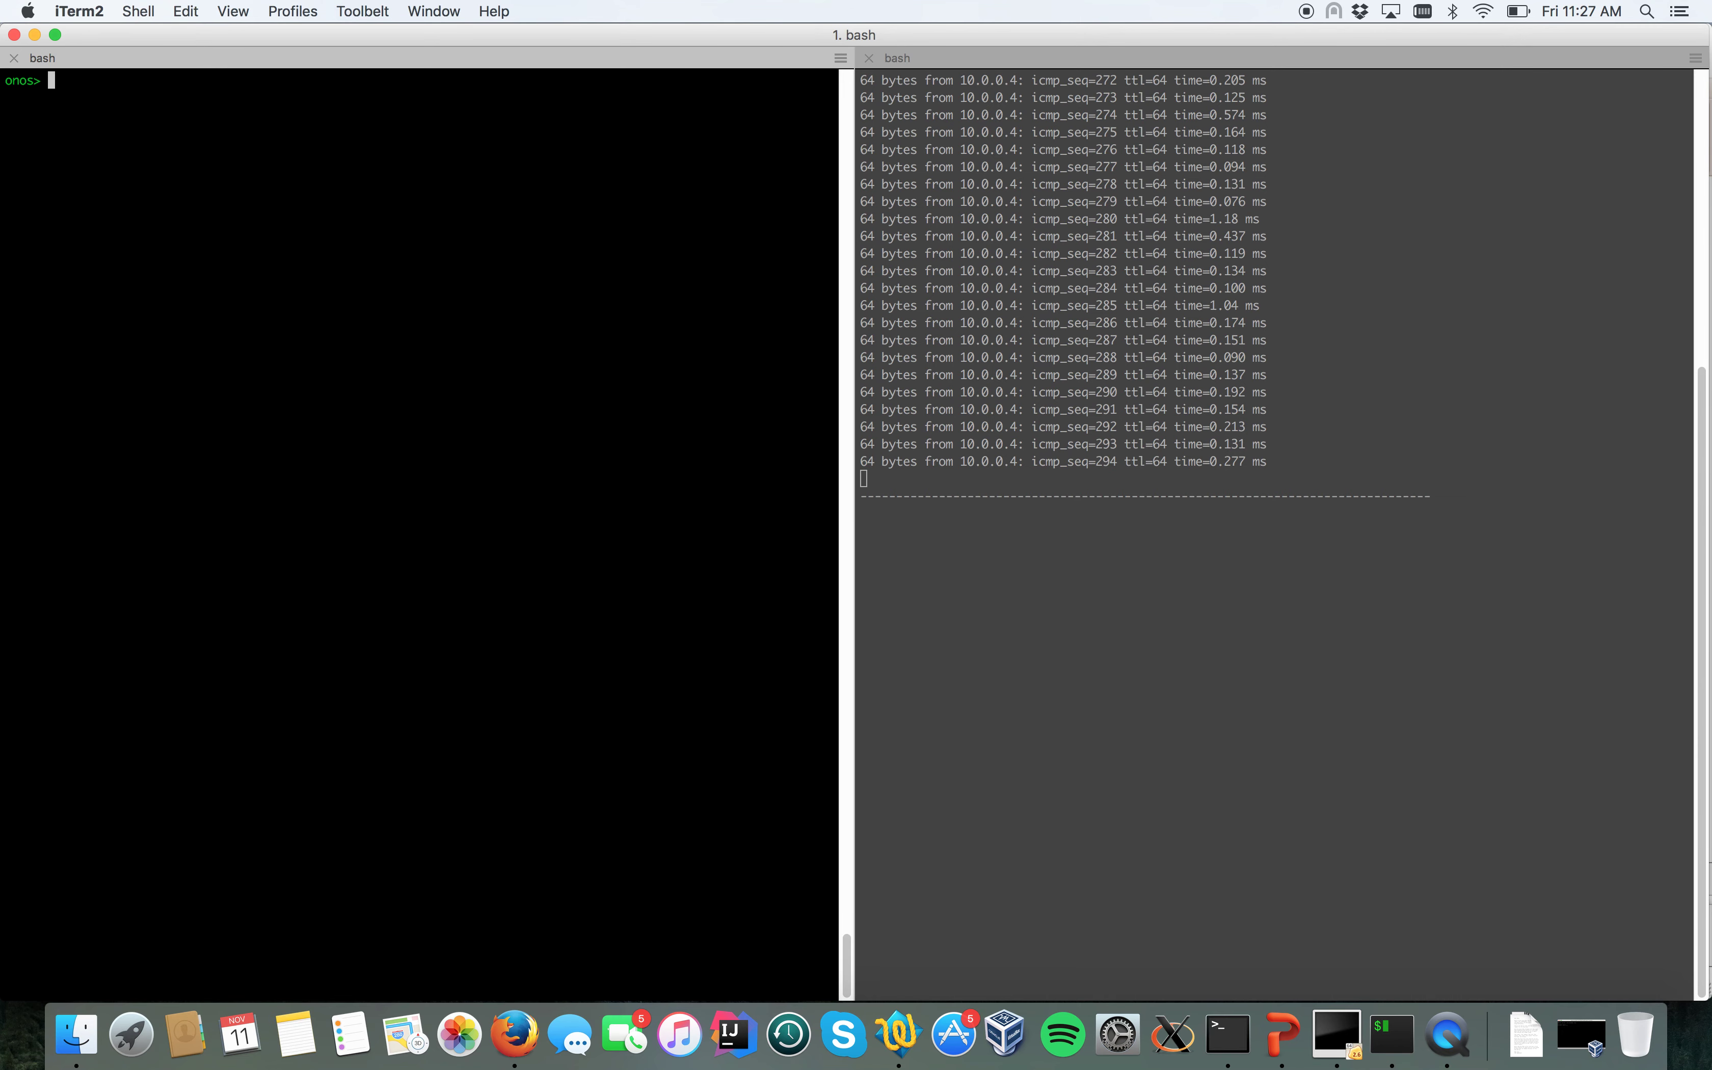